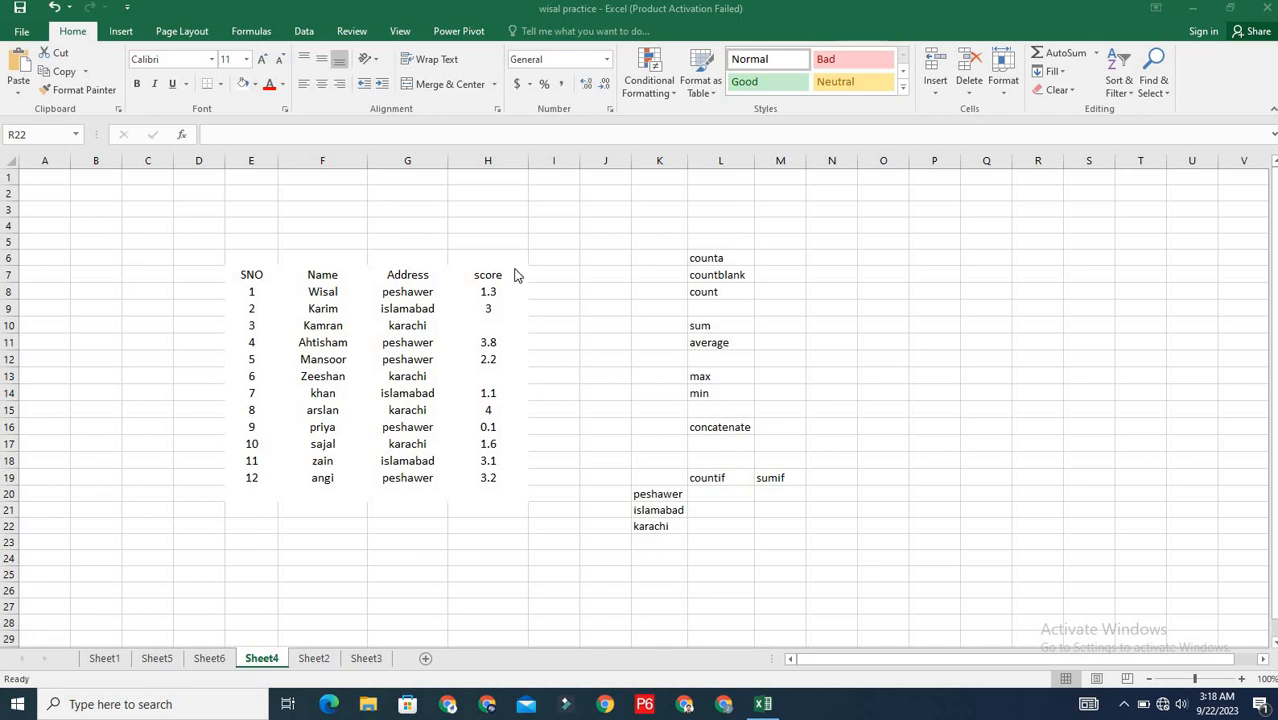
Enter the formula =COUNT(H8:H19) in cell M6, beside the counta label
{"action": "left_click", "coordinate": [776, 259]}
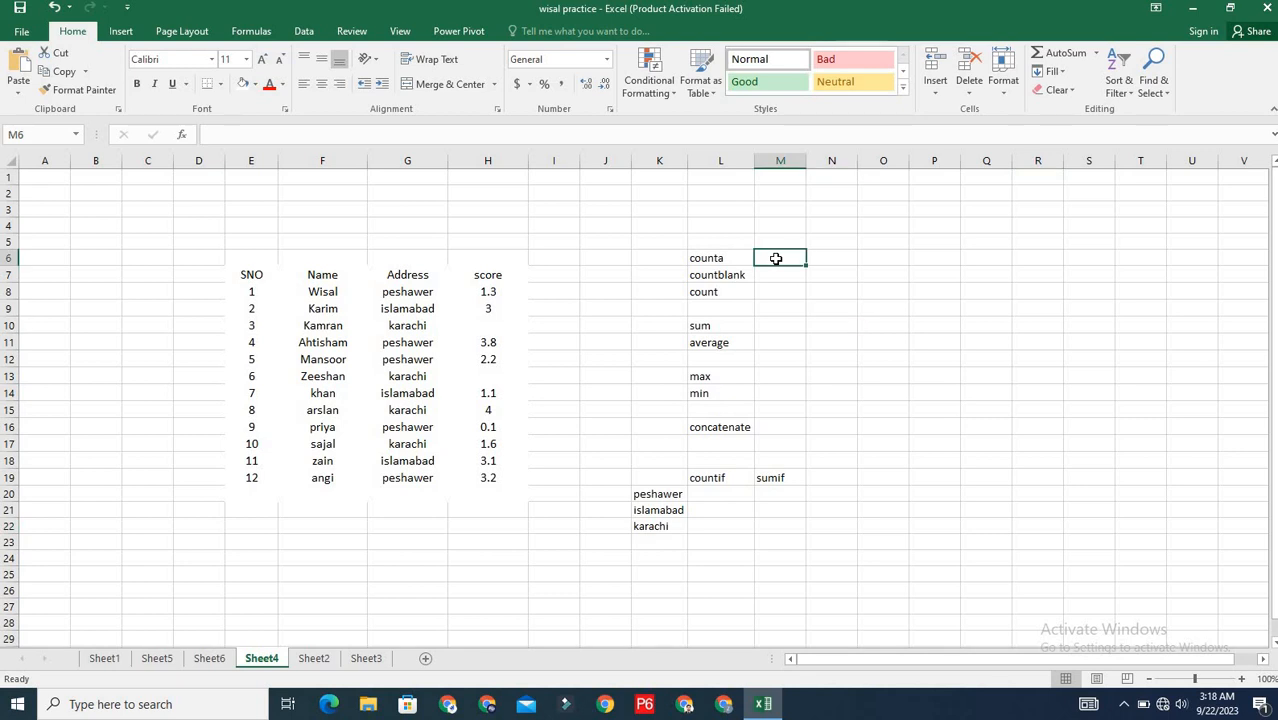
{"action": "type", "text": "="}
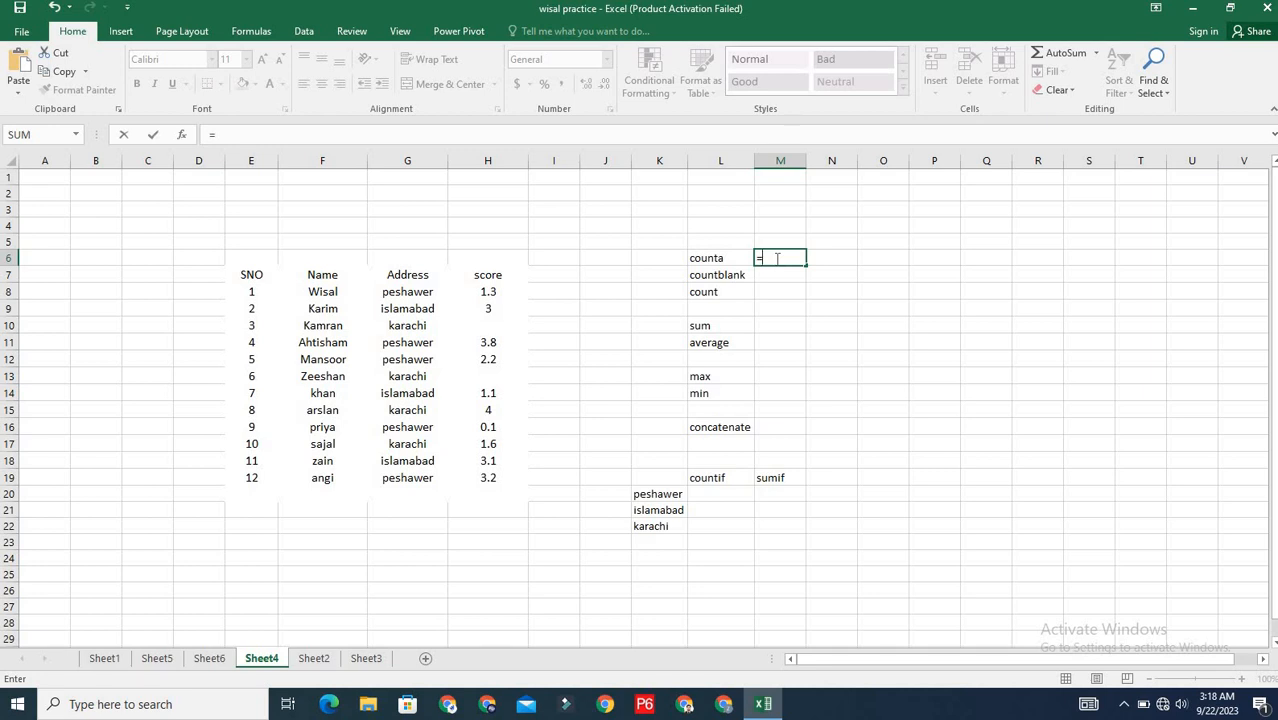
{"action": "type", "text": "count"}
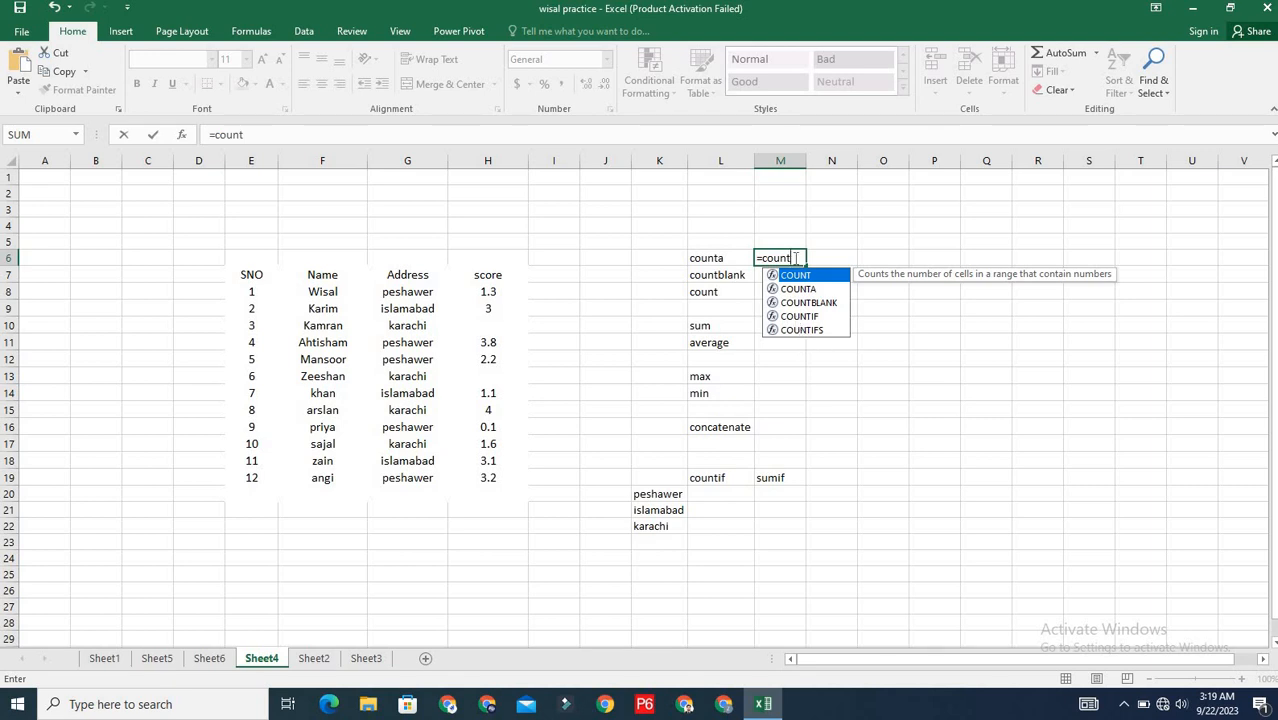
{"action": "type", "text": "("}
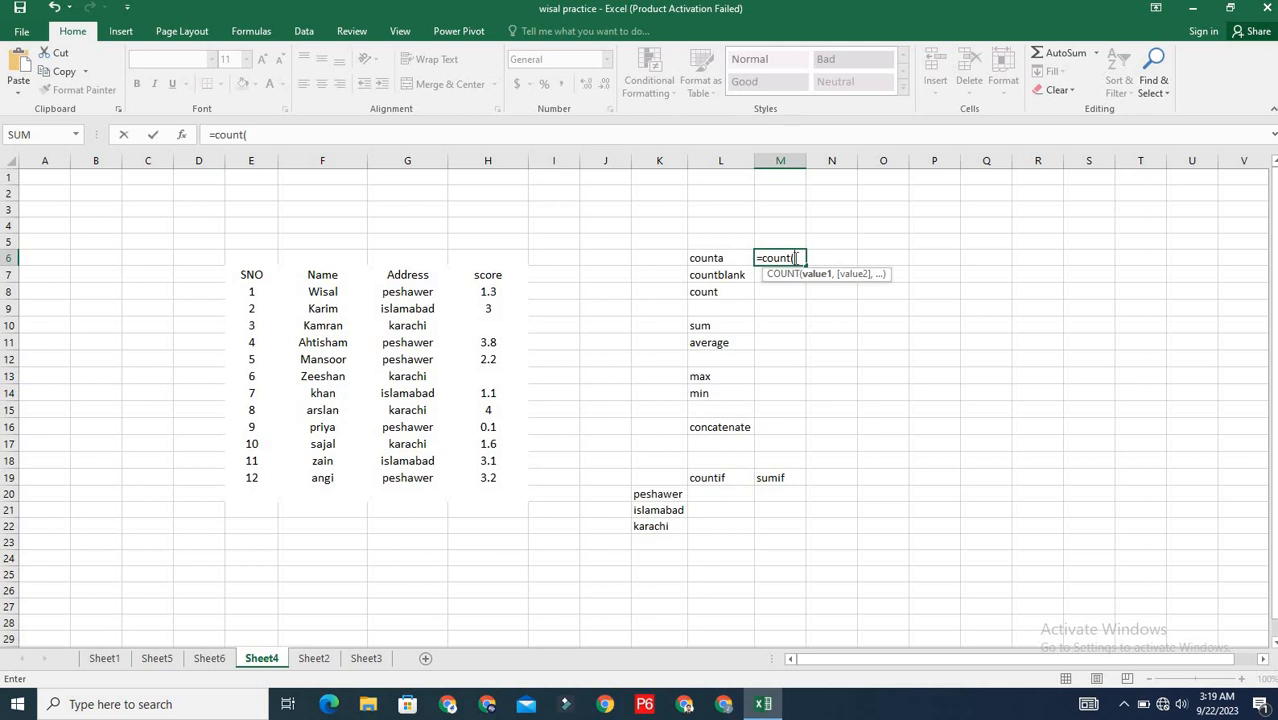
{"action": "left_click", "coordinate": [488, 291]}
{"action": "left_click_drag", "start_coordinate": [496, 342], "coordinate": [506, 472]}
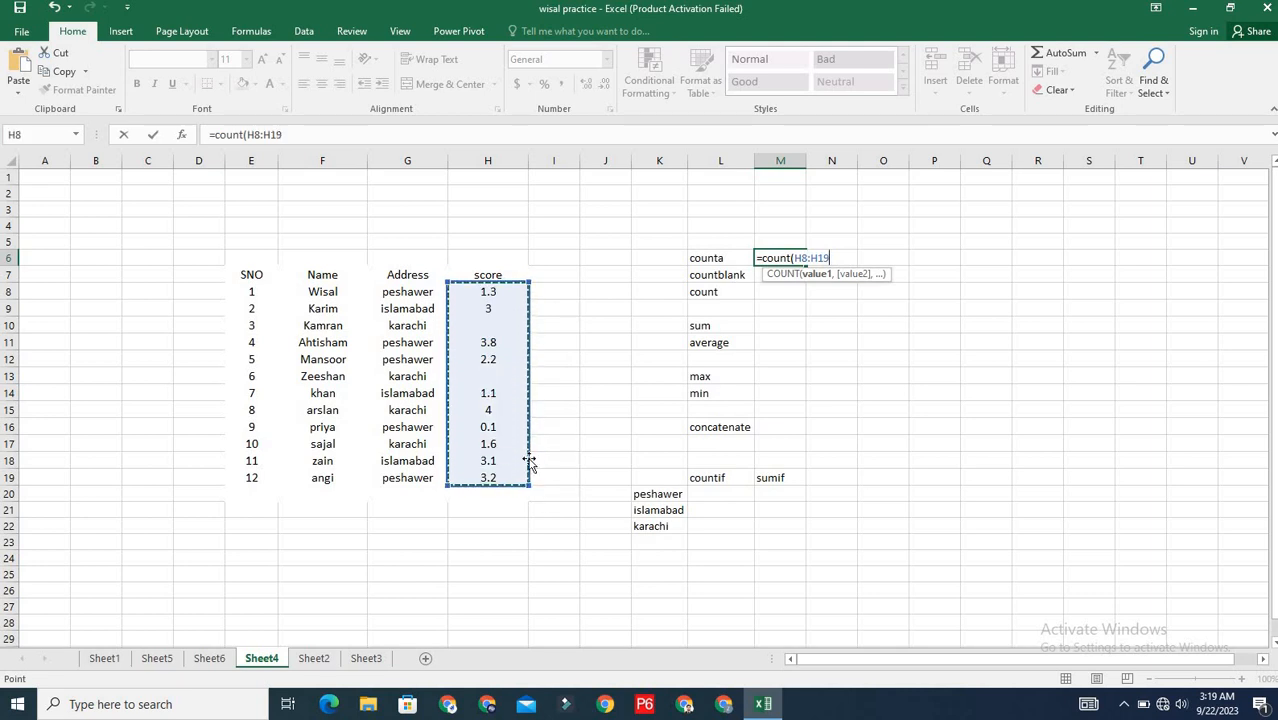
{"action": "type", "text": ")"}
{"action": "key", "text": "Return"}
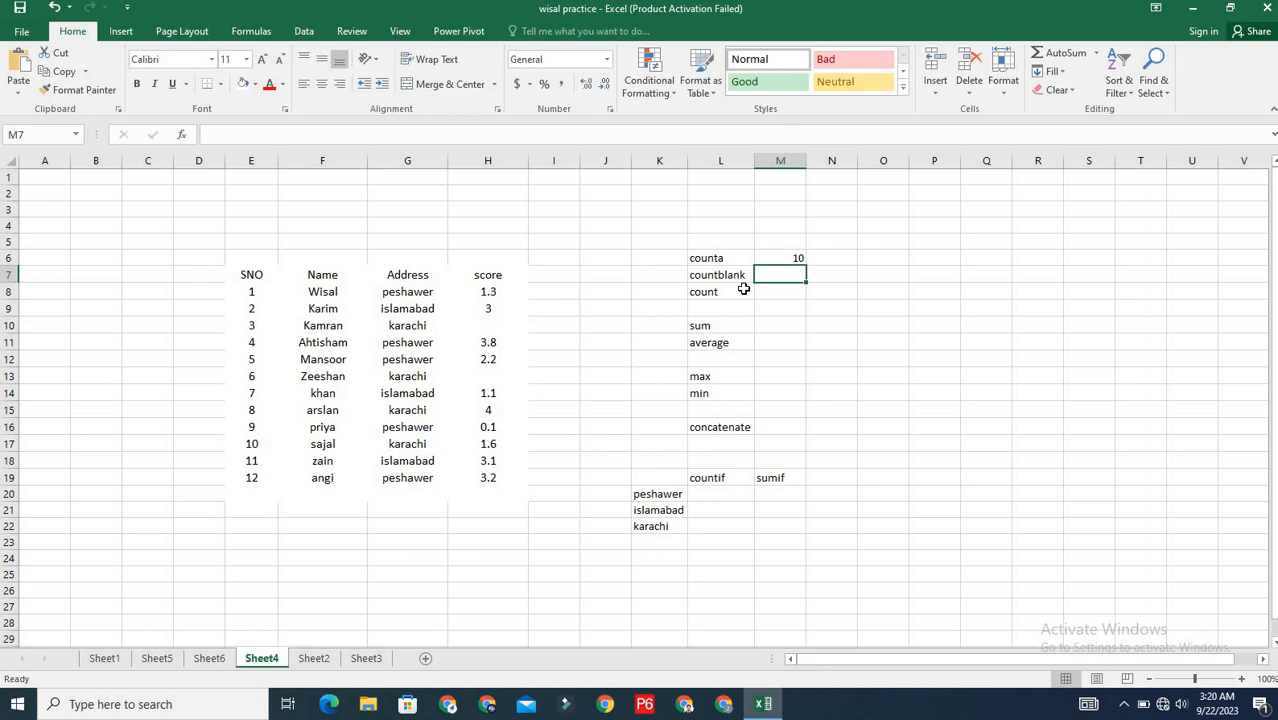
{"action": "left_click", "coordinate": [798, 258]}
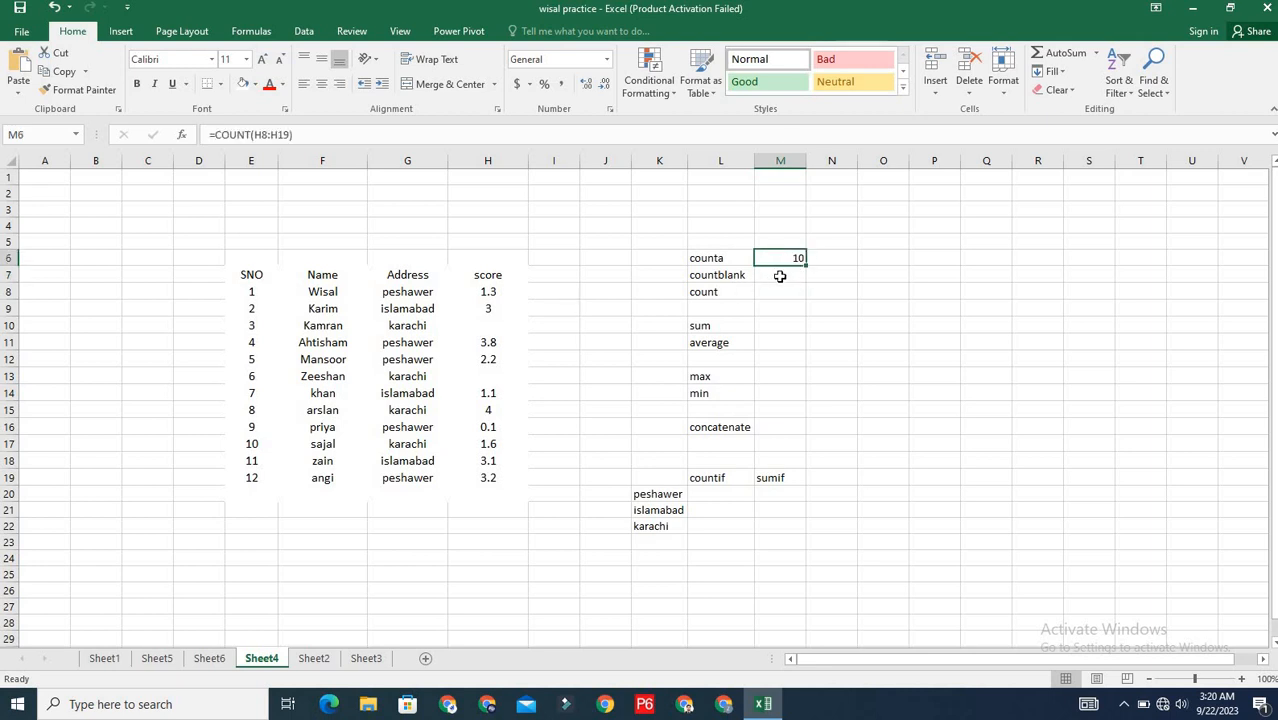
Enter =COUNTBLANK(H8:H19) in cell M7 and check the blank cells in the score column
{"action": "left_click", "coordinate": [780, 277]}
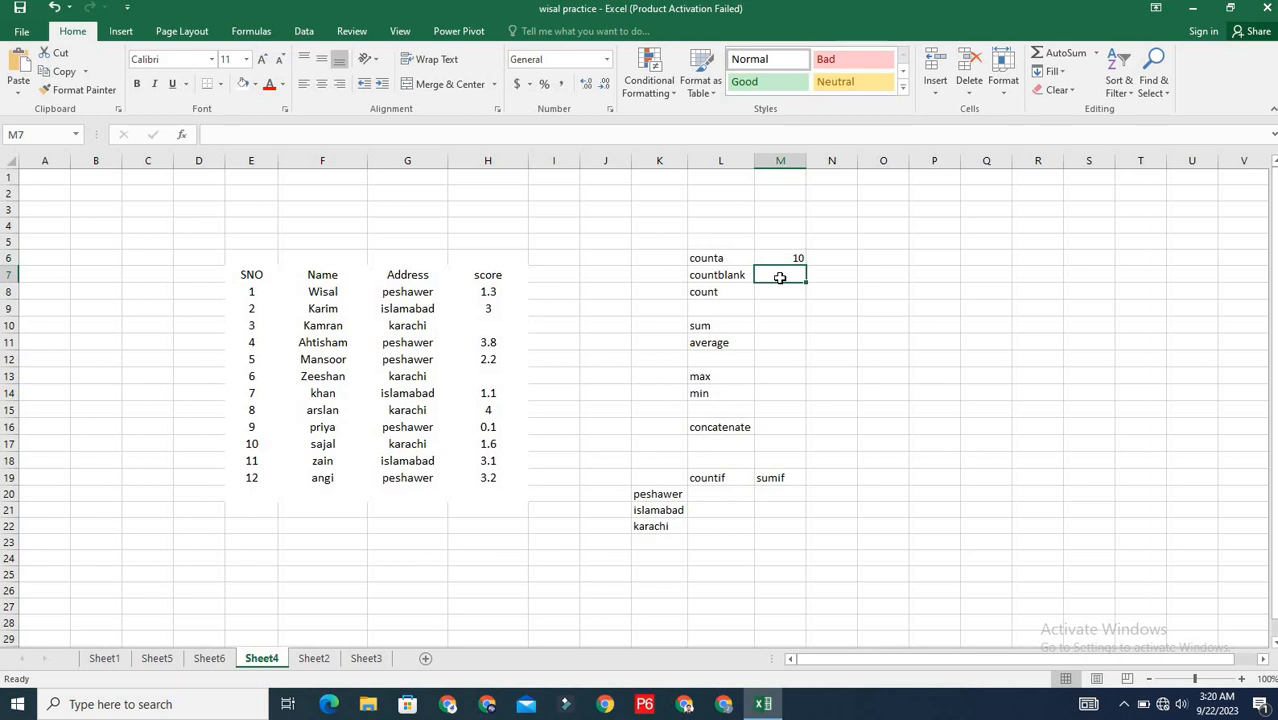
{"action": "type", "text": "=con"}
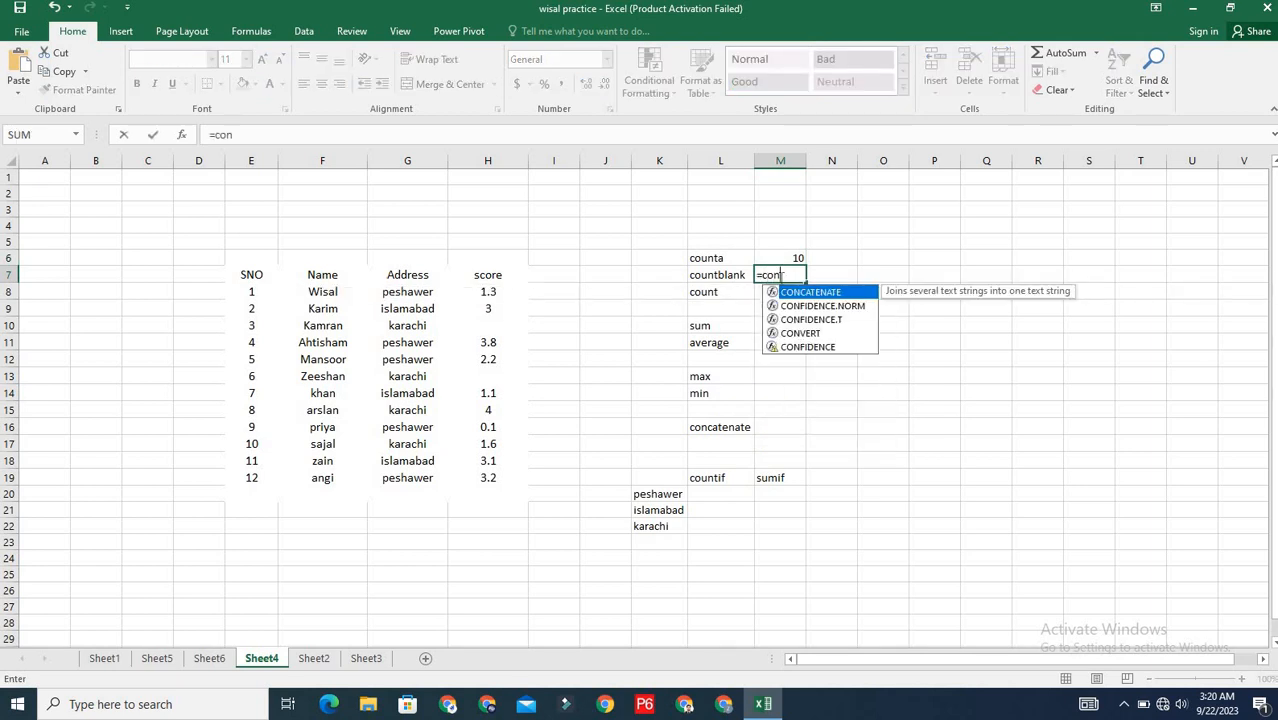
{"action": "type", "text": "tbla"}
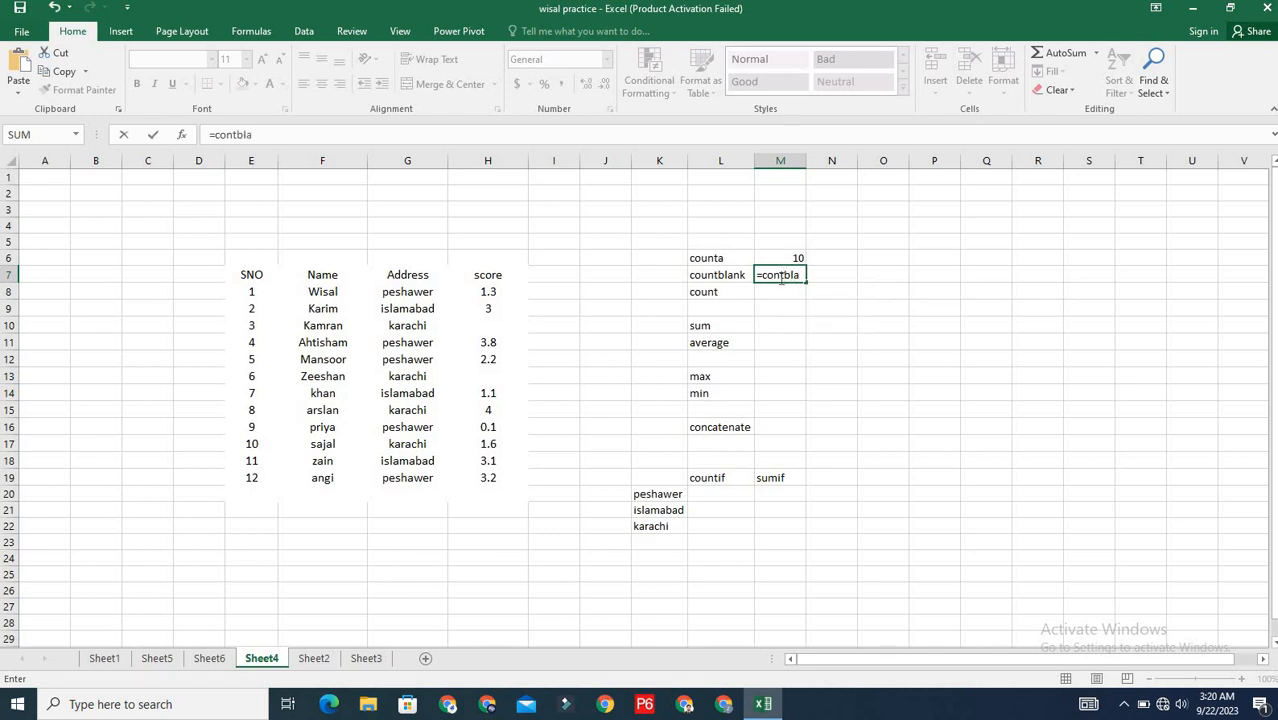
{"action": "key", "text": "BackSpace"}
{"action": "key", "text": "BackSpace"}
{"action": "key", "text": "BackSpace"}
{"action": "key", "text": "BackSpace"}
{"action": "key", "text": "BackSpace"}
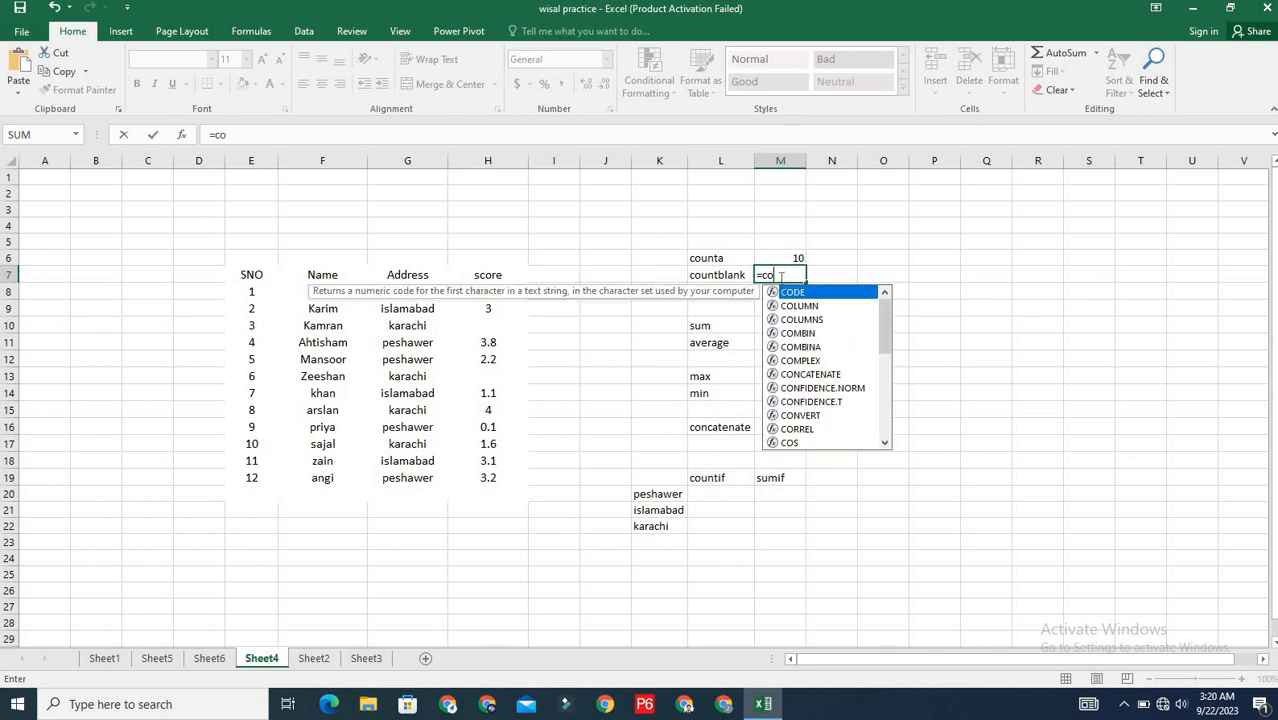
{"action": "type", "text": "unt"}
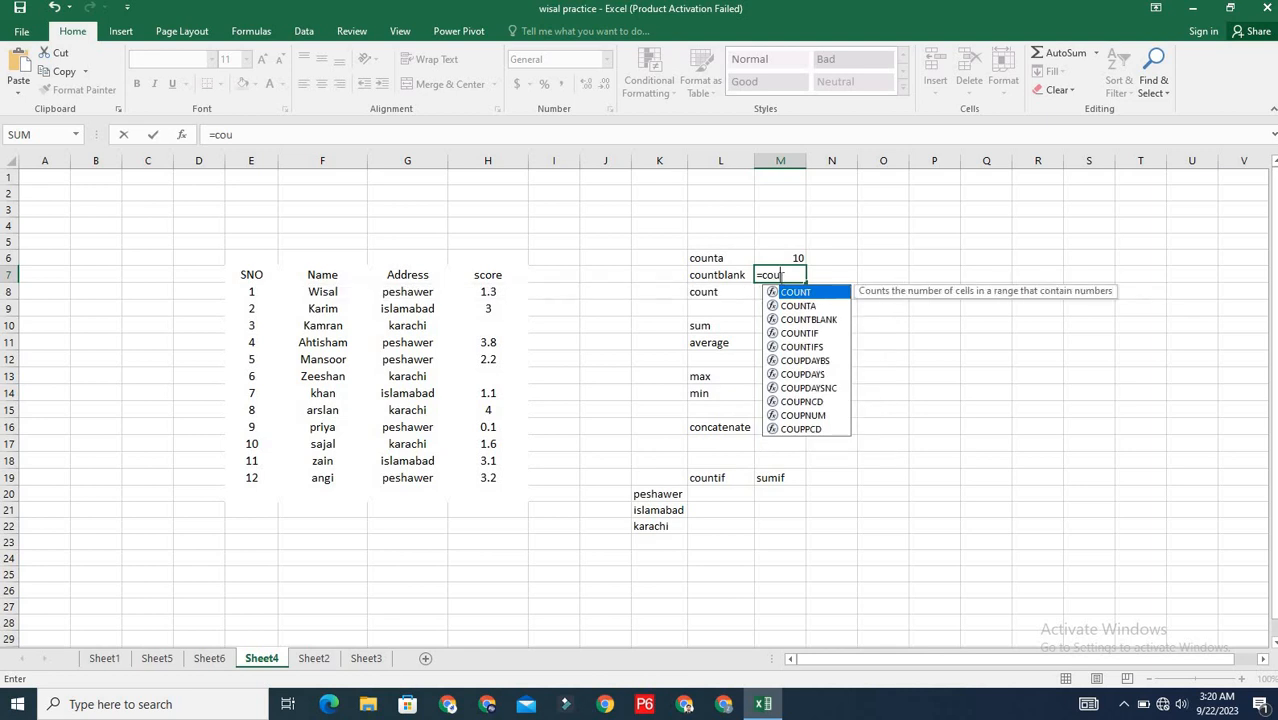
{"action": "left_click", "coordinate": [803, 320]}
{"action": "double_click", "coordinate": [803, 320]}
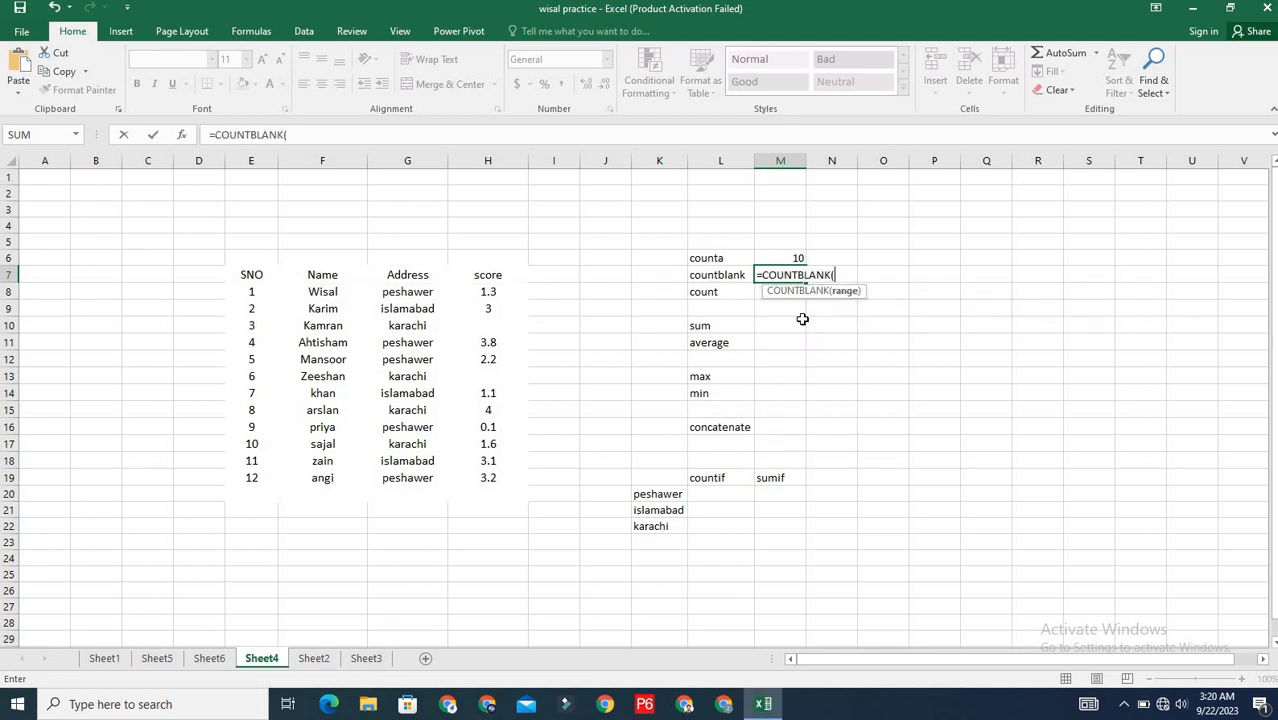
{"action": "left_click_drag", "start_coordinate": [488, 289], "coordinate": [482, 485]}
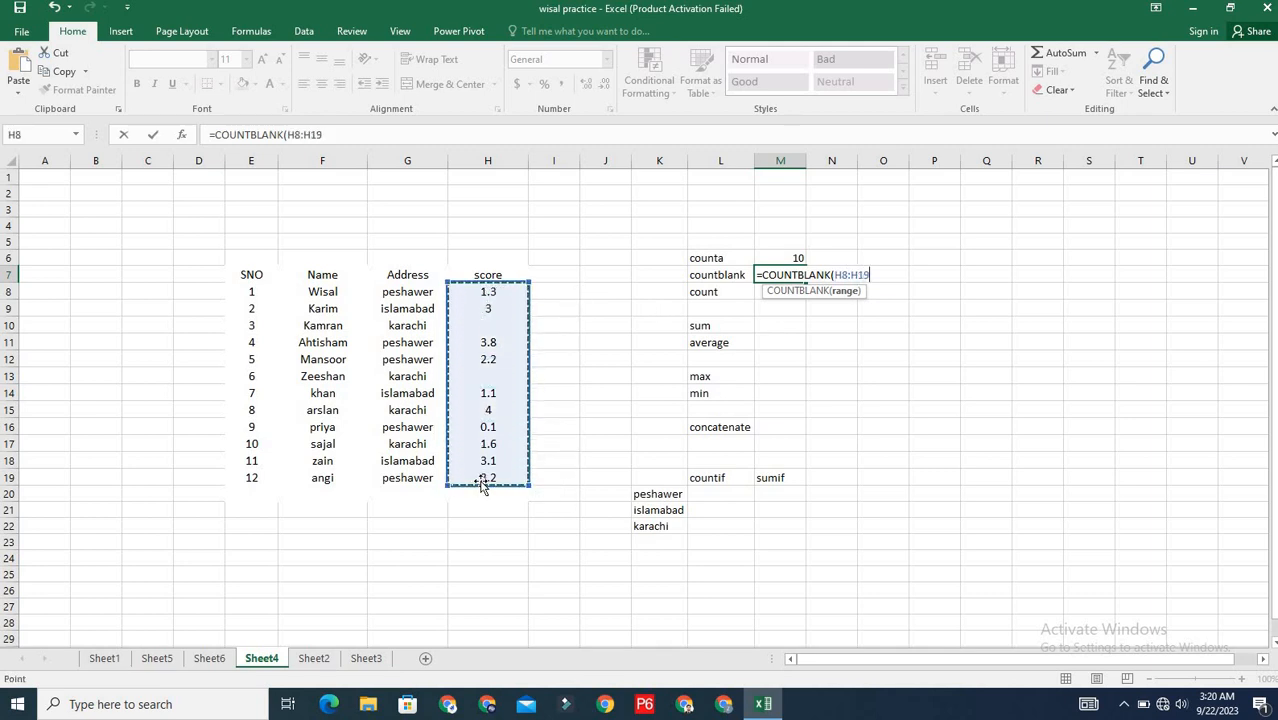
{"action": "type", "text": ")"}
{"action": "key", "text": "Return"}
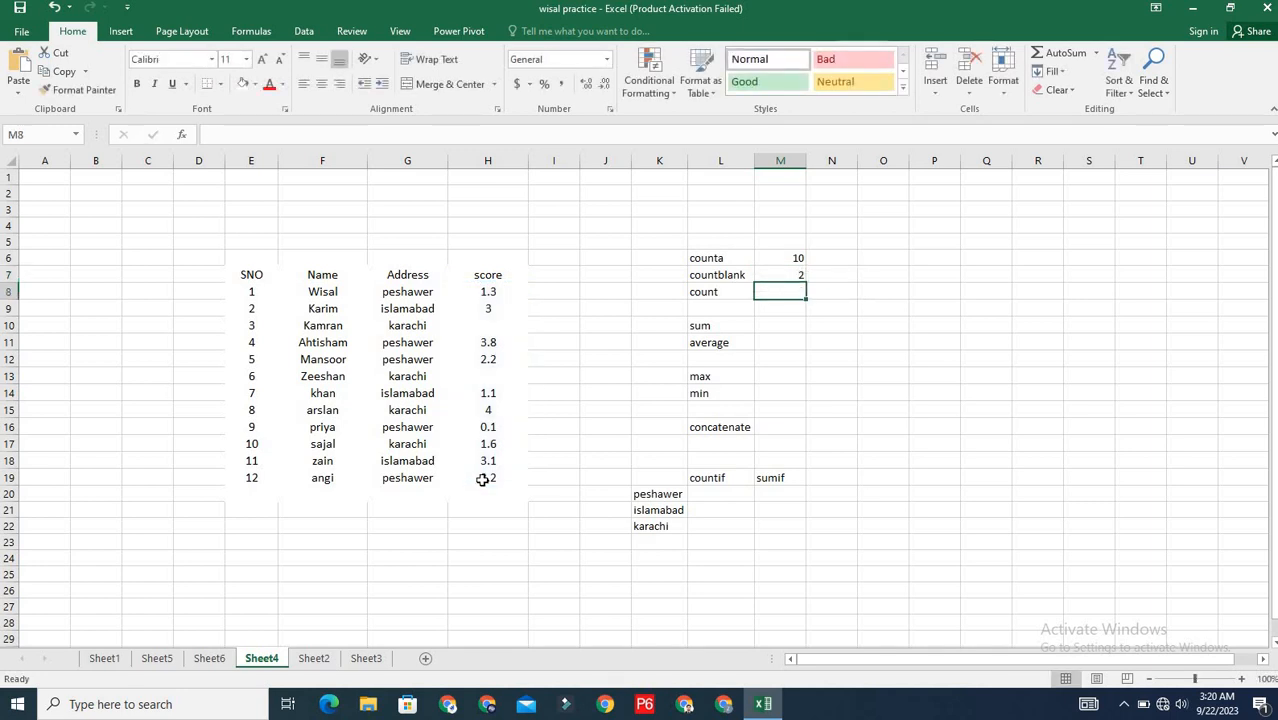
{"action": "left_click", "coordinate": [491, 378]}
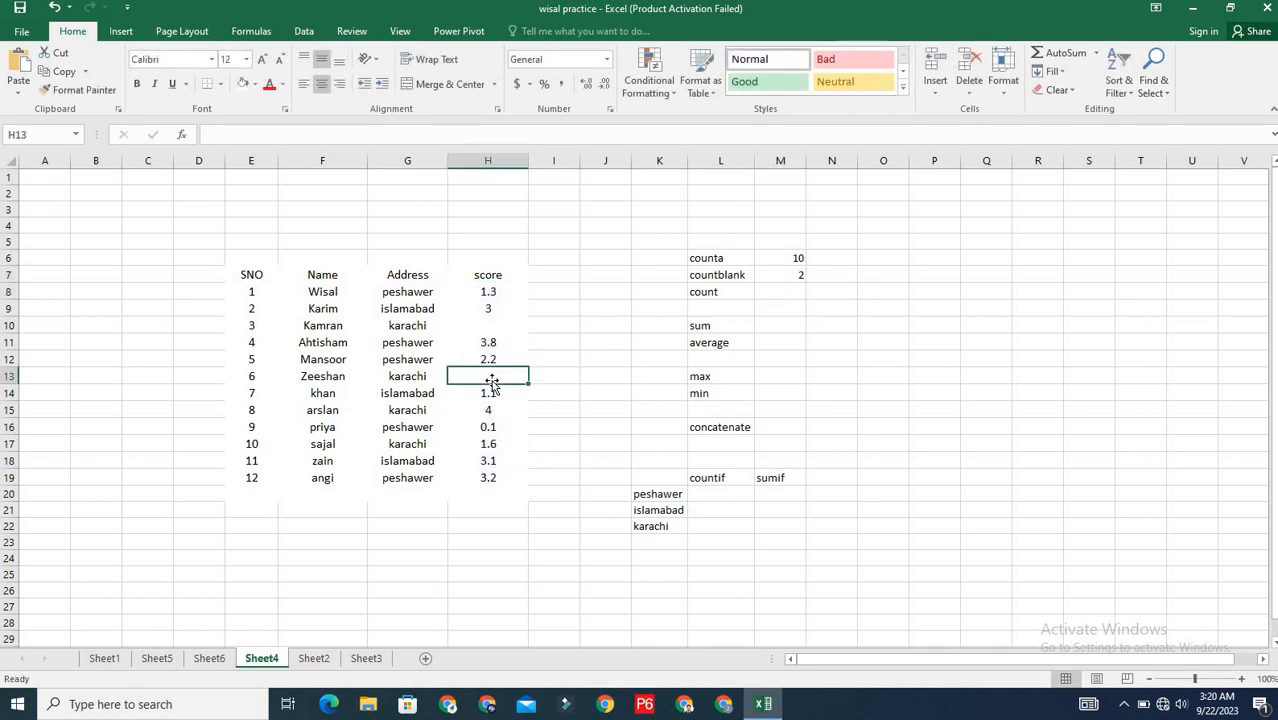
{"action": "left_click", "coordinate": [474, 324]}
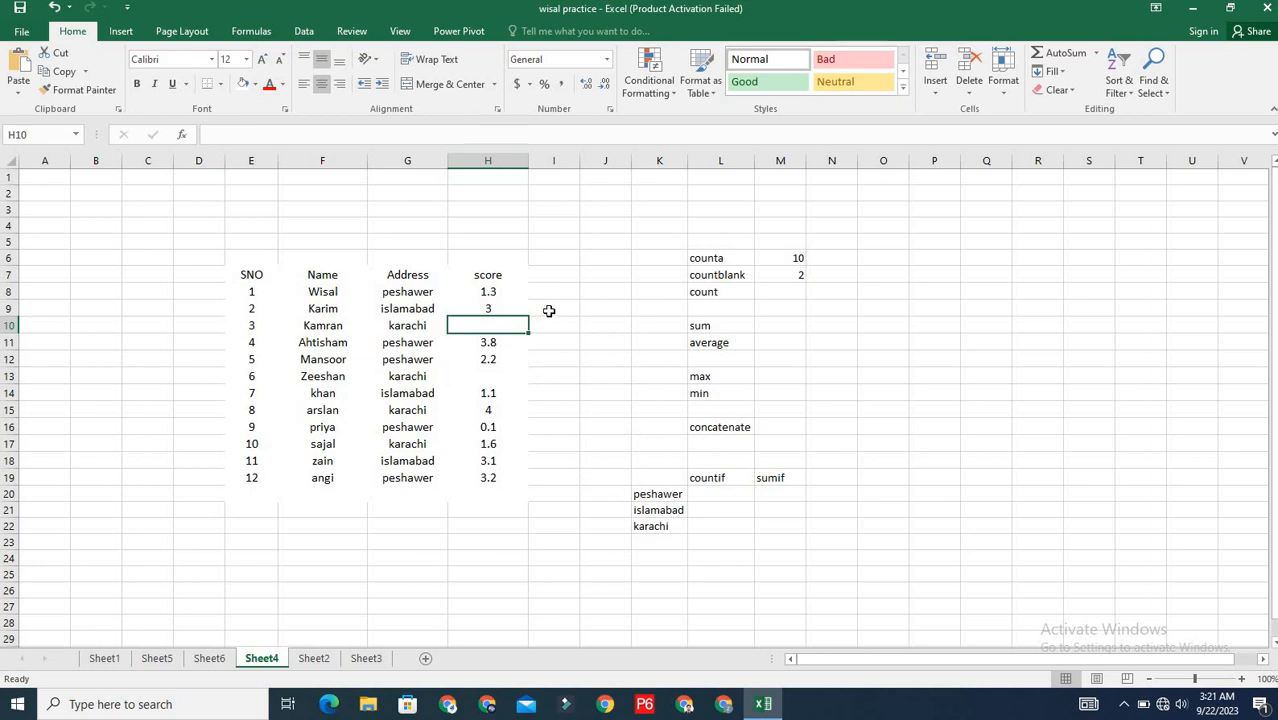
Enter the formula =COUNT(H8:H19) in cell M8, beside the count label
{"action": "left_click", "coordinate": [785, 292]}
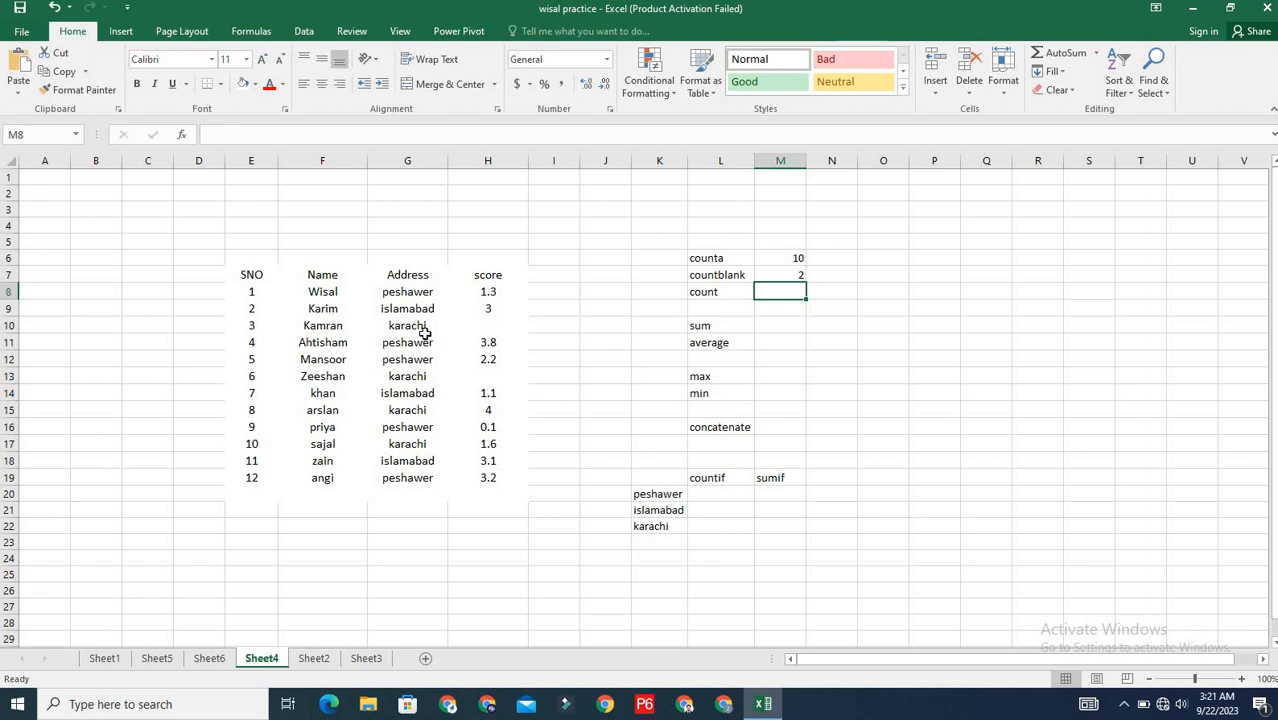
{"action": "type", "text": "="}
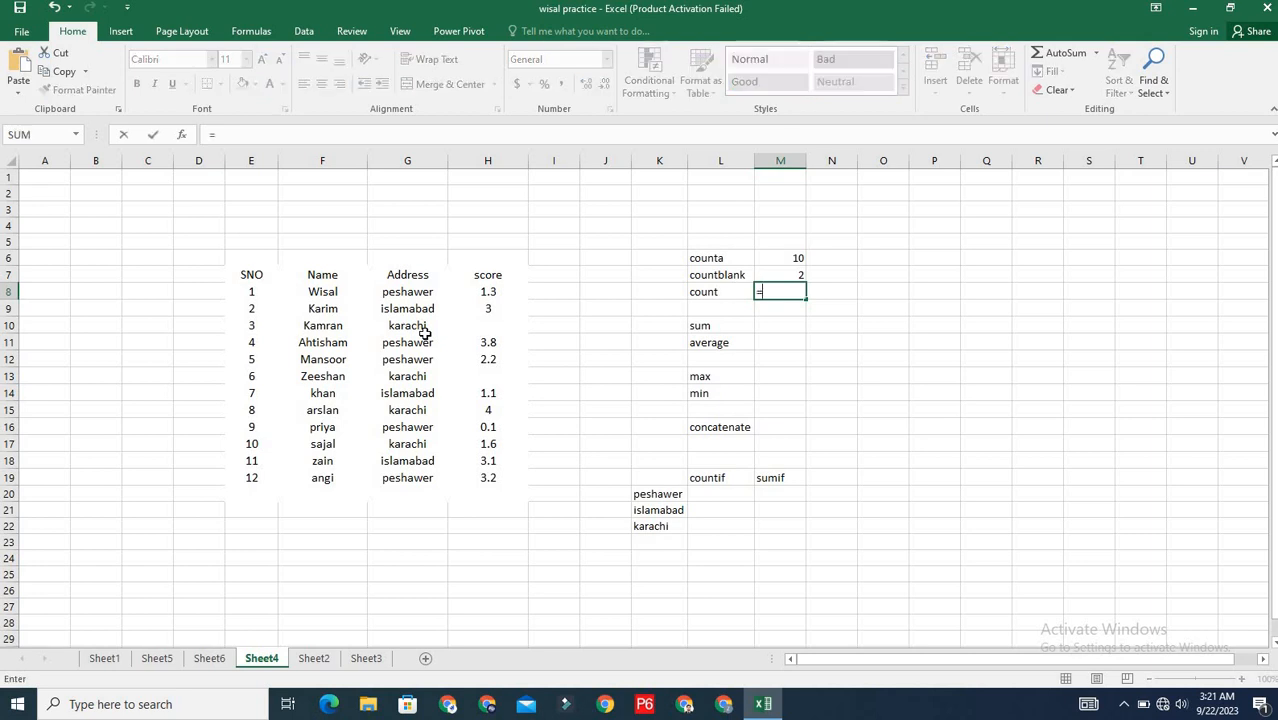
{"action": "type", "text": "count"}
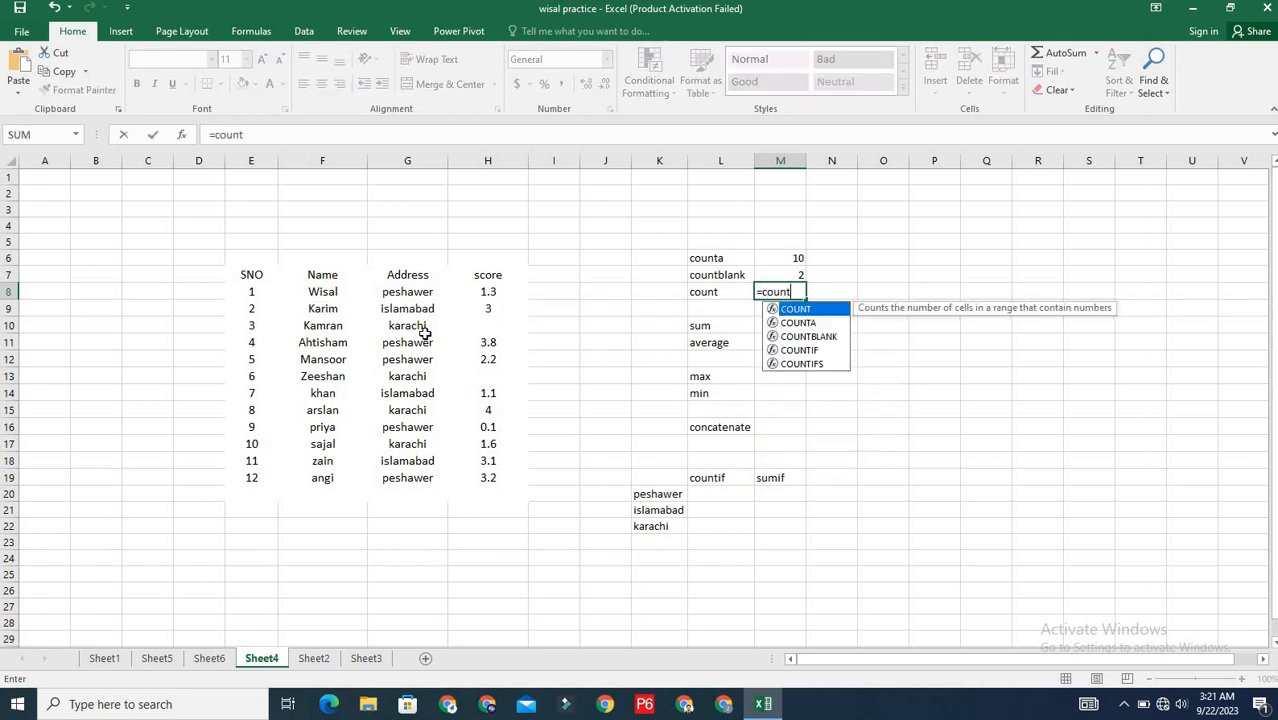
{"action": "type", "text": "("}
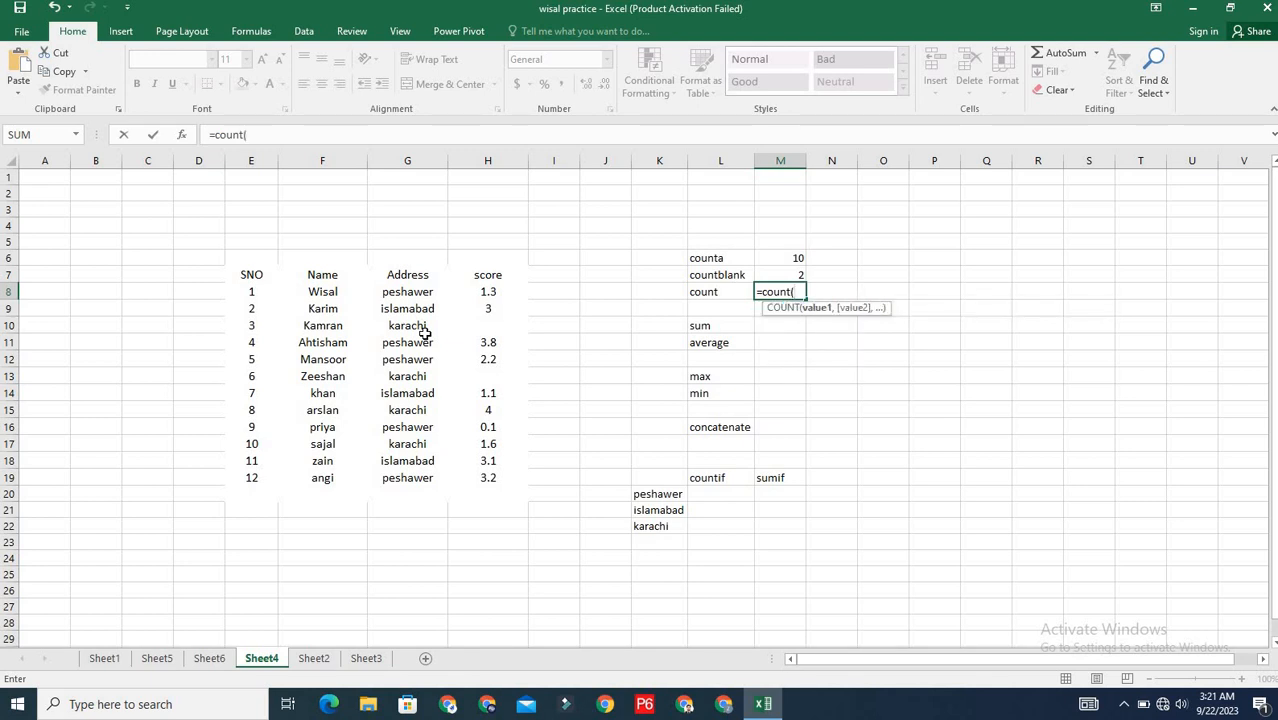
{"action": "left_click_drag", "start_coordinate": [488, 292], "coordinate": [492, 479]}
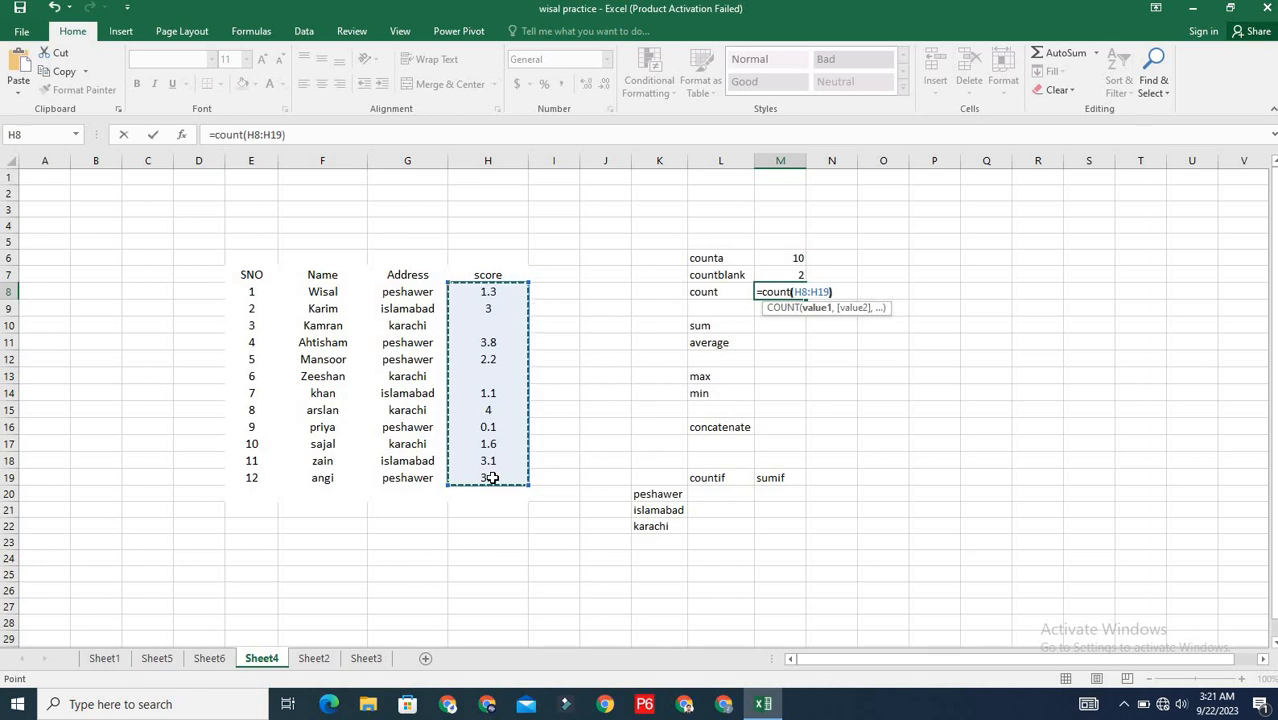
{"action": "type", "text": ")"}
{"action": "key", "text": "Return"}
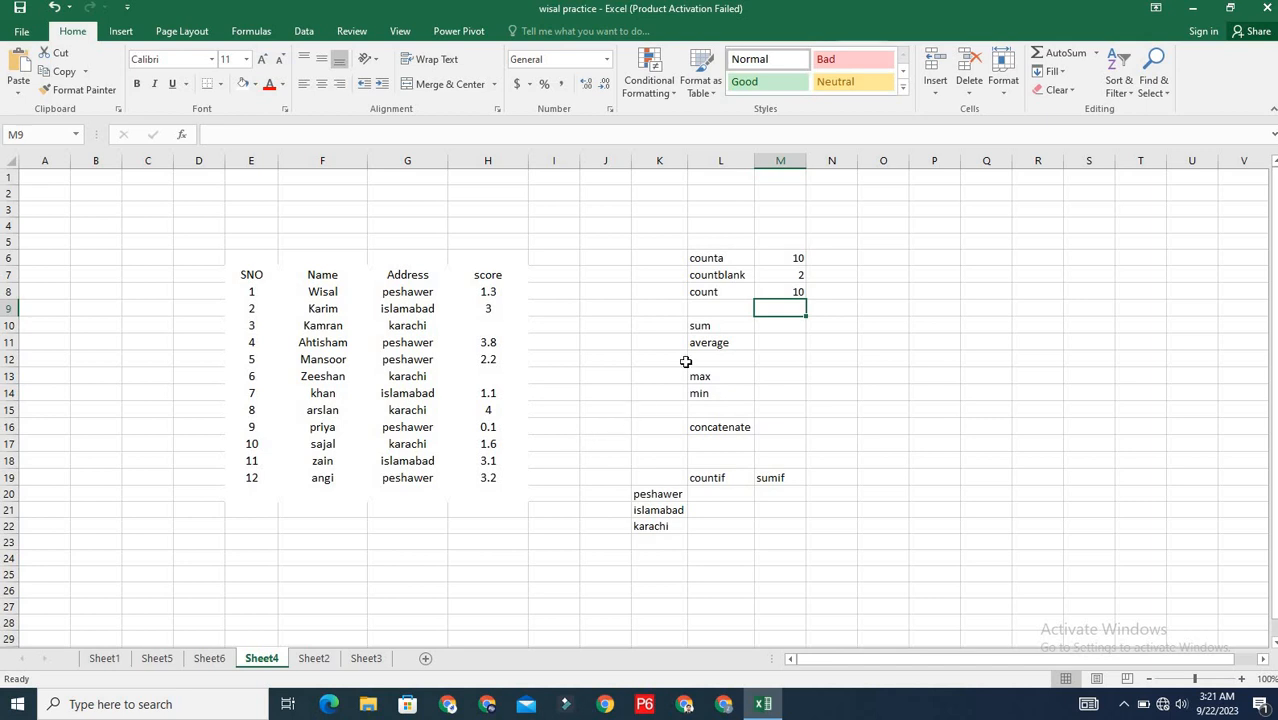
{"action": "left_click", "coordinate": [798, 288]}
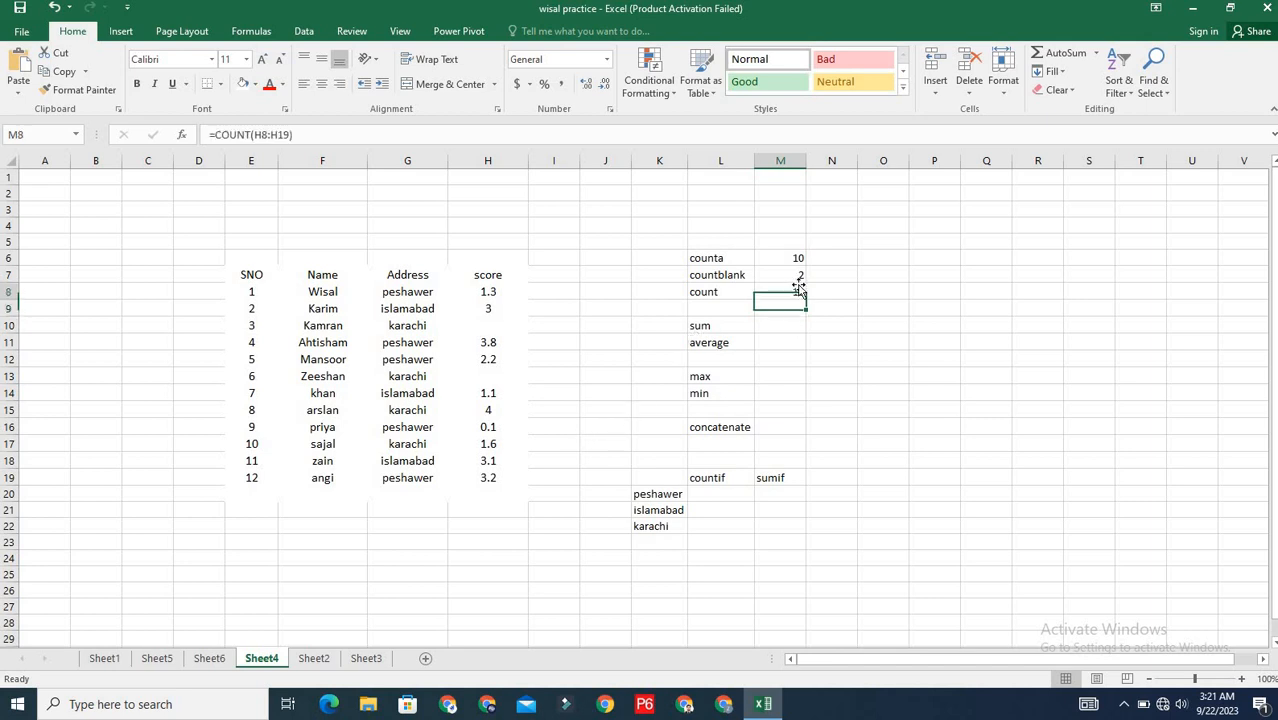
Fill the blank score in cell H10 with 2.1
{"action": "left_click", "coordinate": [508, 325]}
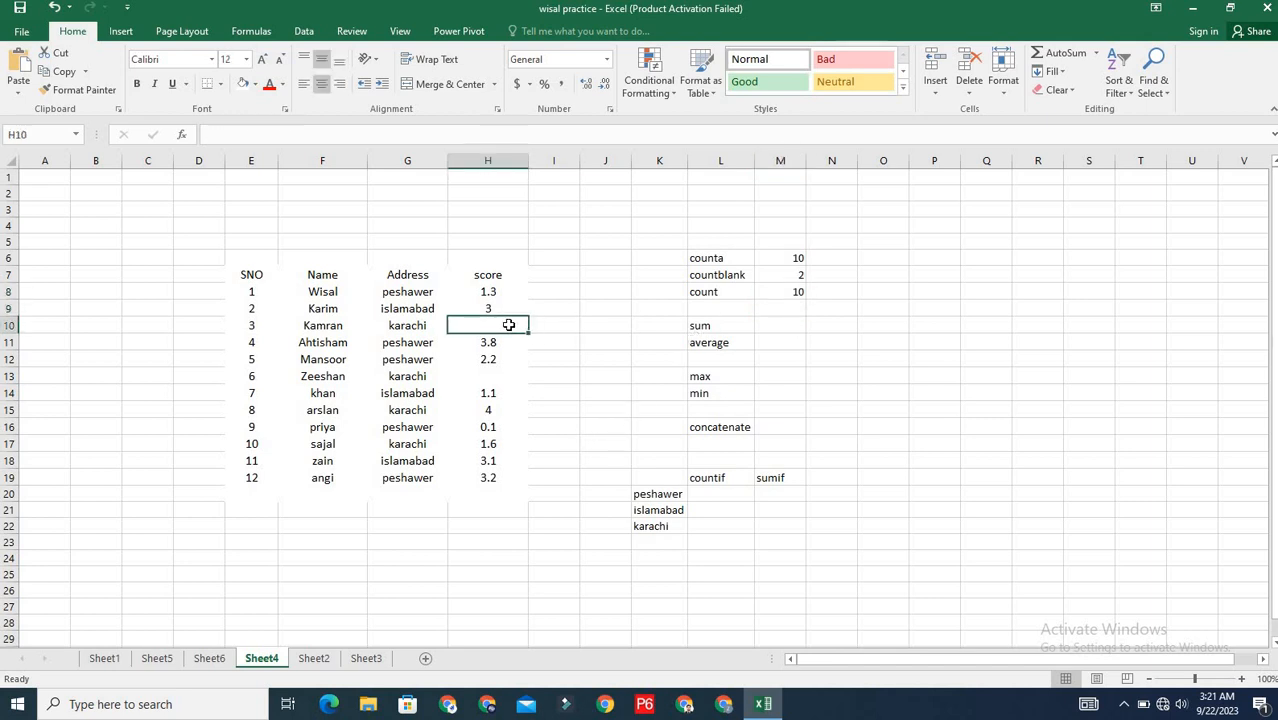
{"action": "type", "text": "2"}
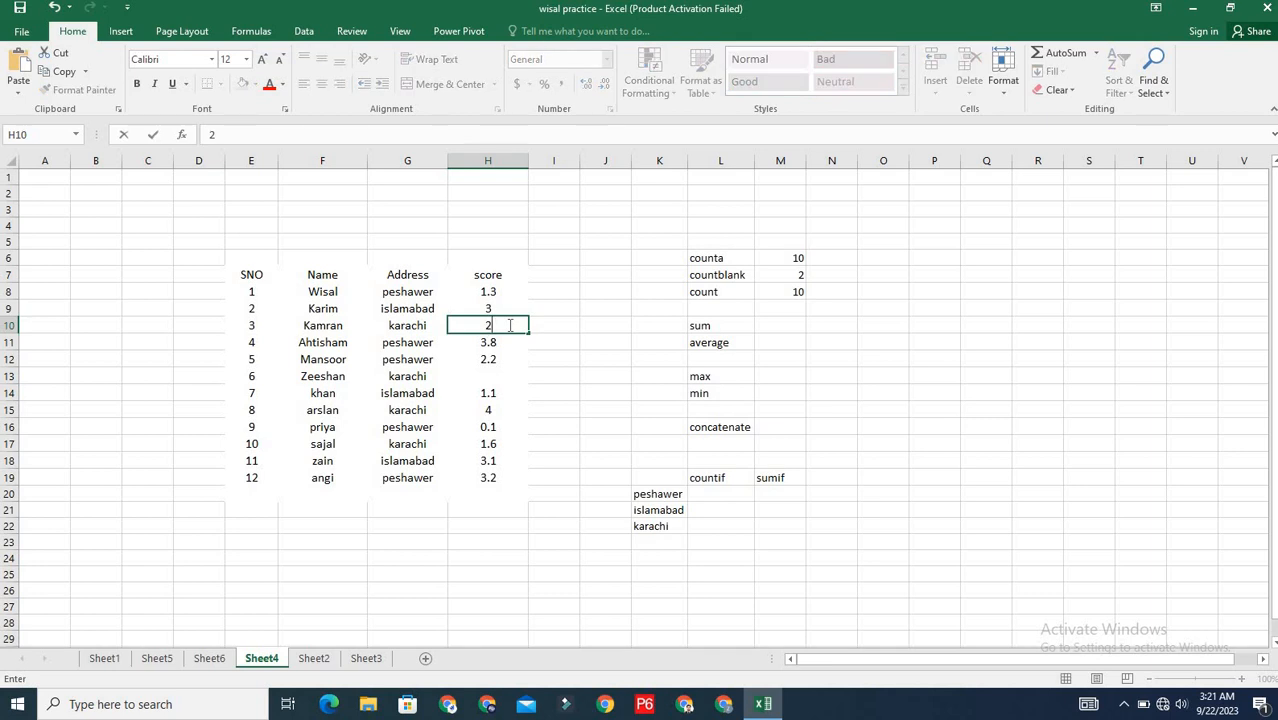
{"action": "type", "text": ".1"}
{"action": "key", "text": "ctrl+Return"}
{"action": "left_click", "coordinate": [580, 343]}
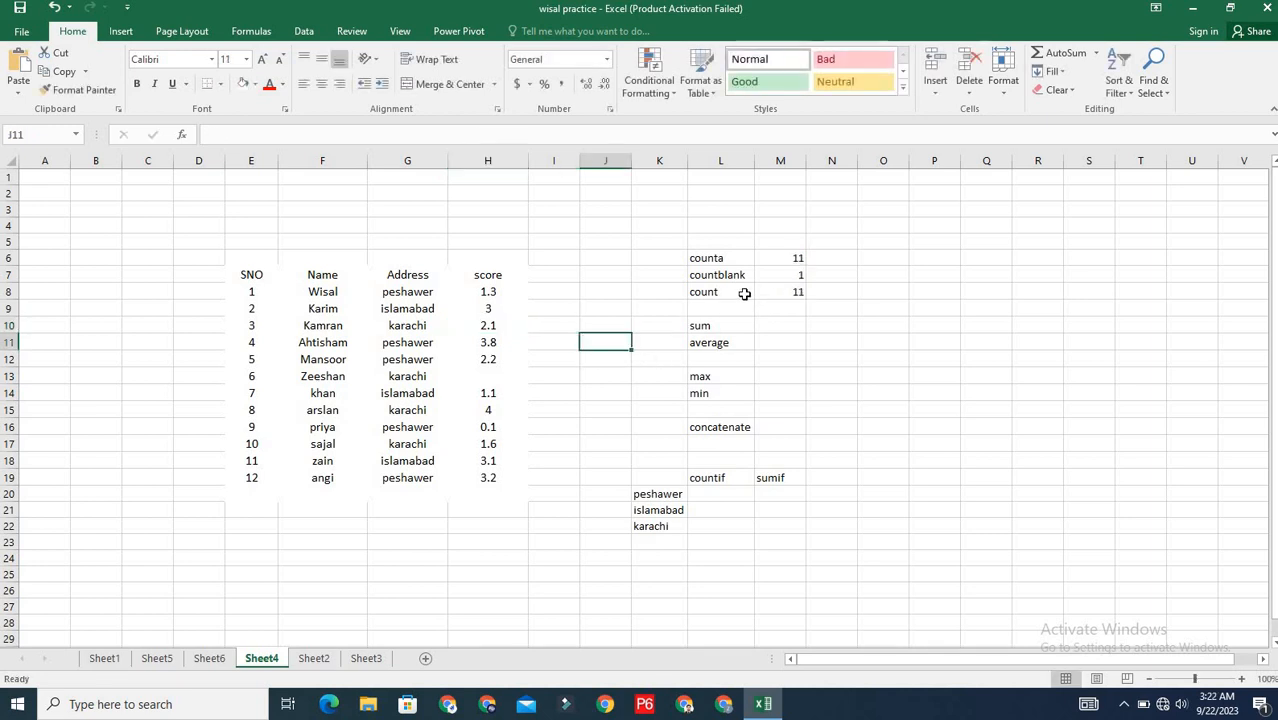
Change the function in cell M6 to COUNTA, keeping the range H8:H19, and check the formula
{"action": "left_click", "coordinate": [798, 293]}
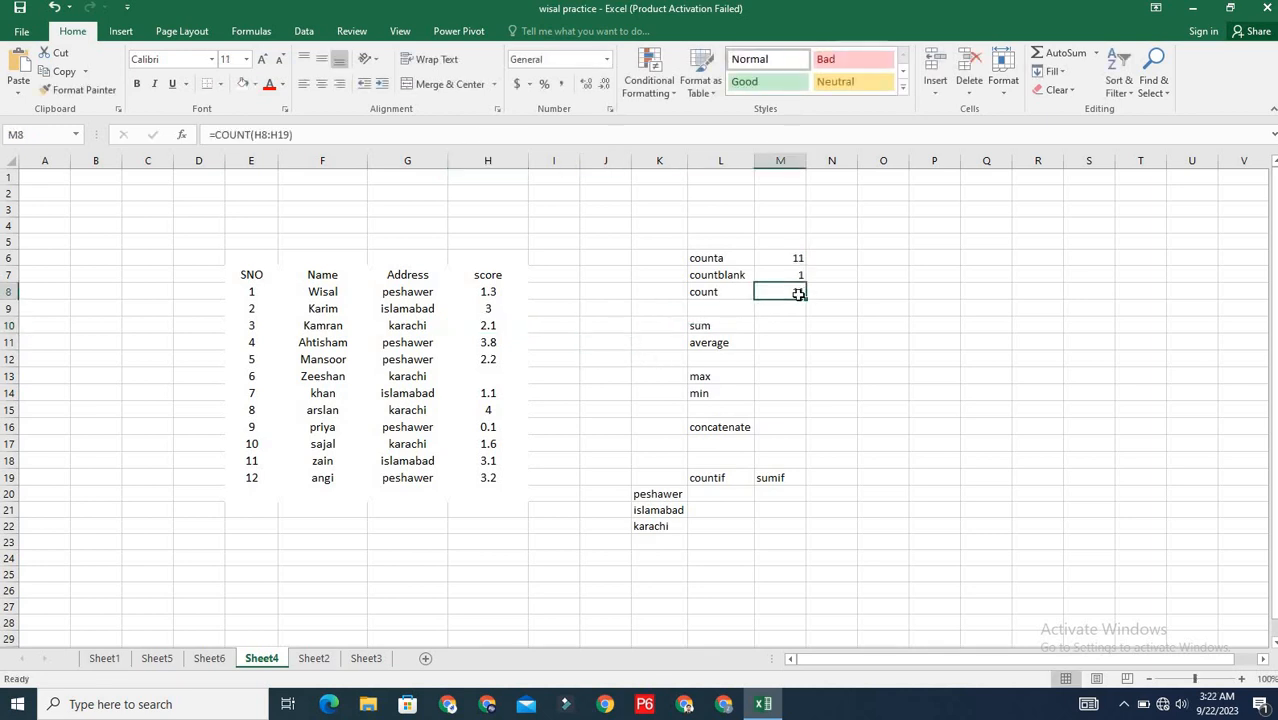
{"action": "double_click", "coordinate": [798, 293]}
{"action": "left_click", "coordinate": [792, 259]}
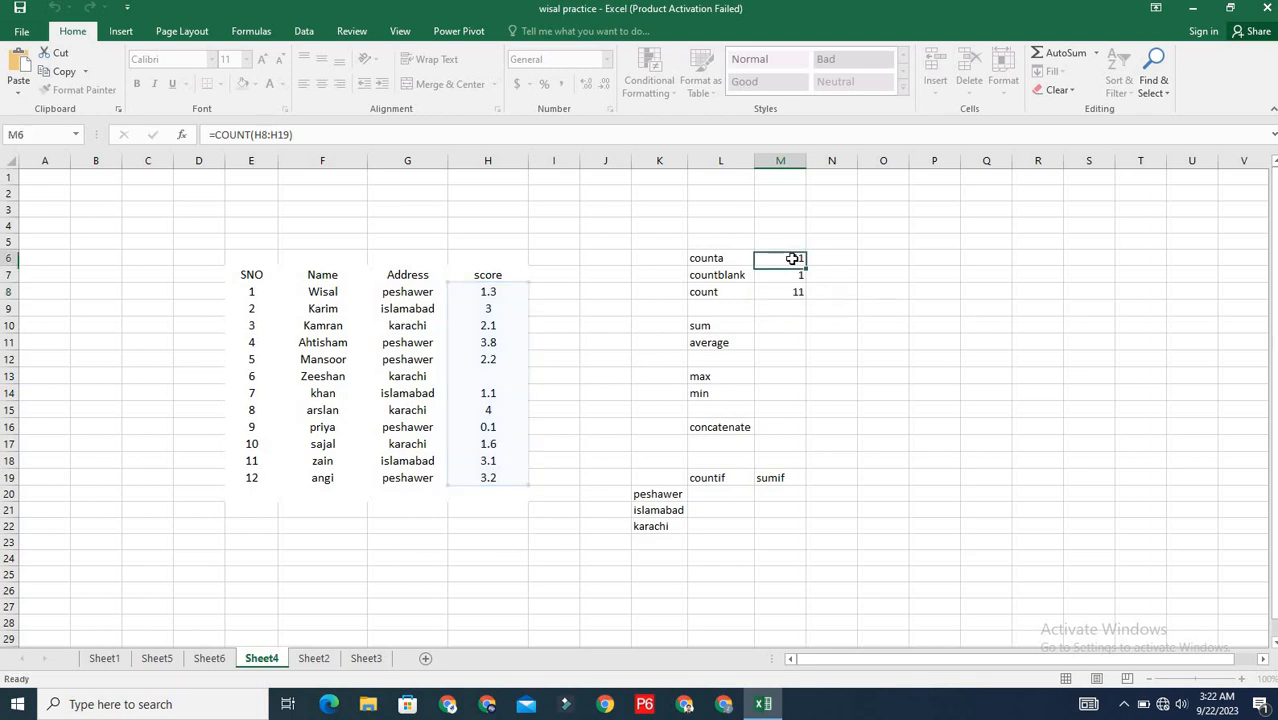
{"action": "double_click", "coordinate": [792, 259]}
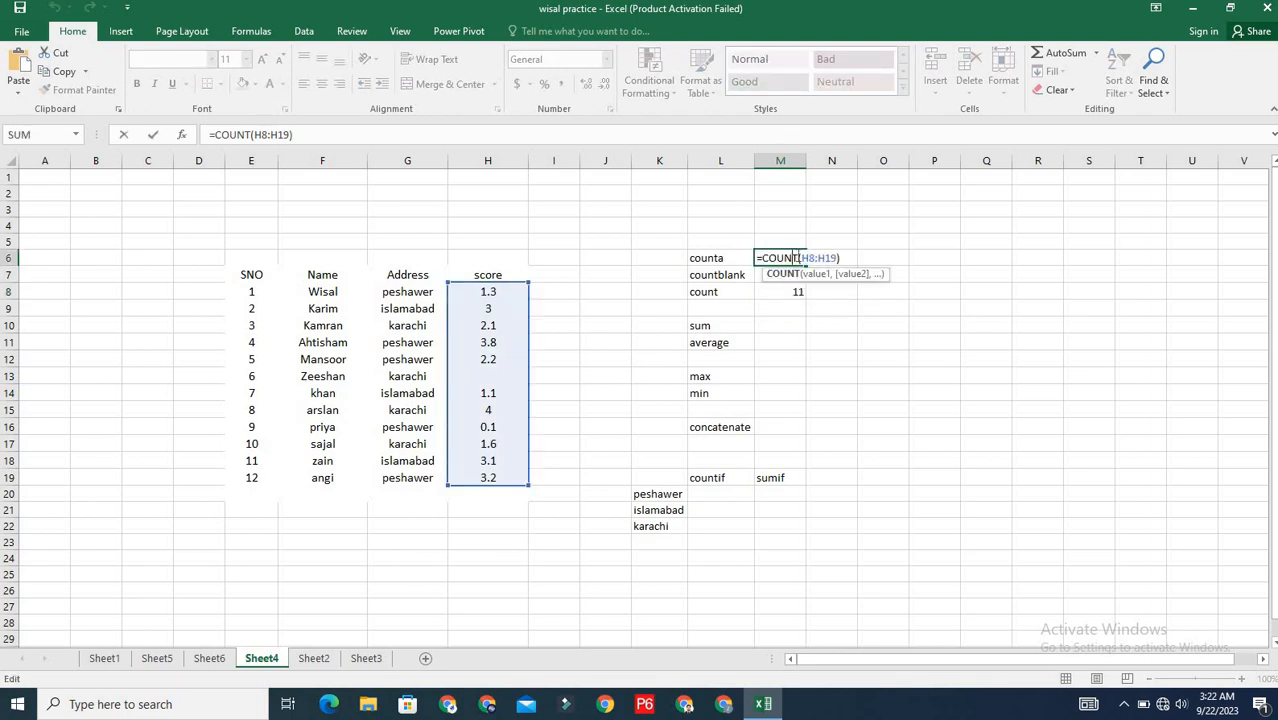
{"action": "type", "text": "a"}
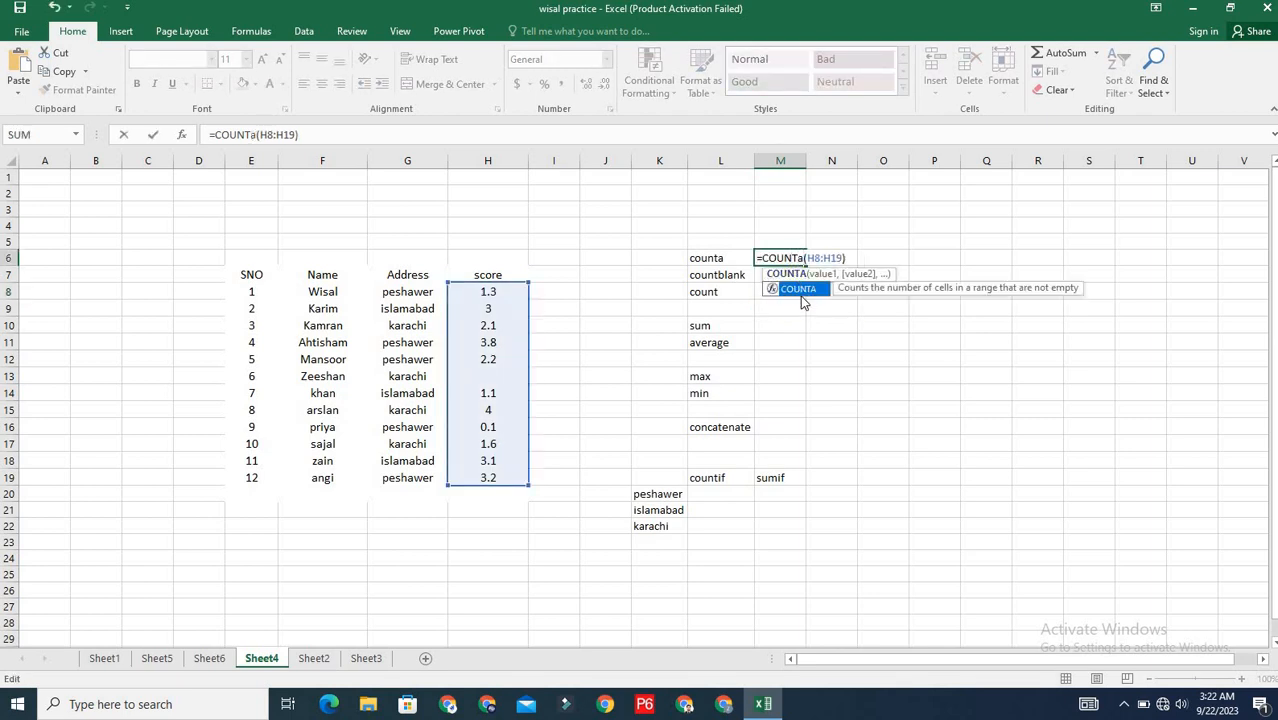
{"action": "left_click", "coordinate": [801, 295]}
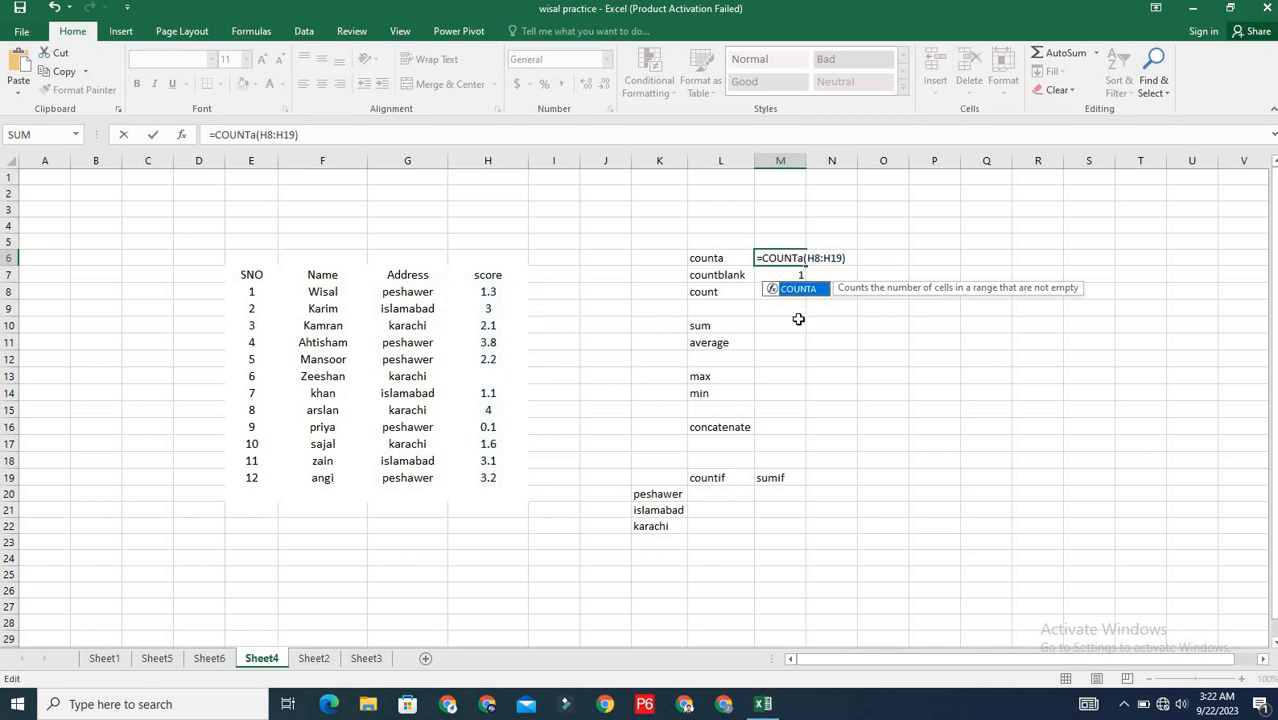
{"action": "key", "text": "Return"}
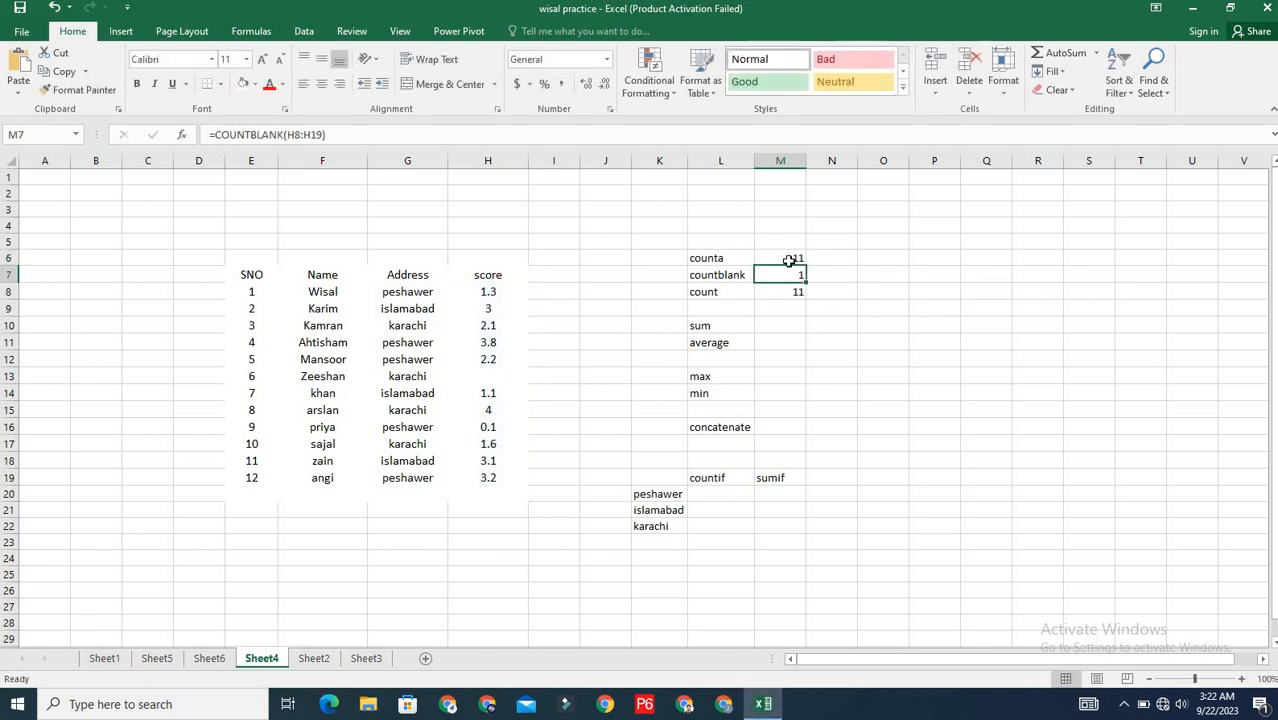
{"action": "left_click", "coordinate": [791, 260]}
{"action": "double_click", "coordinate": [791, 260]}
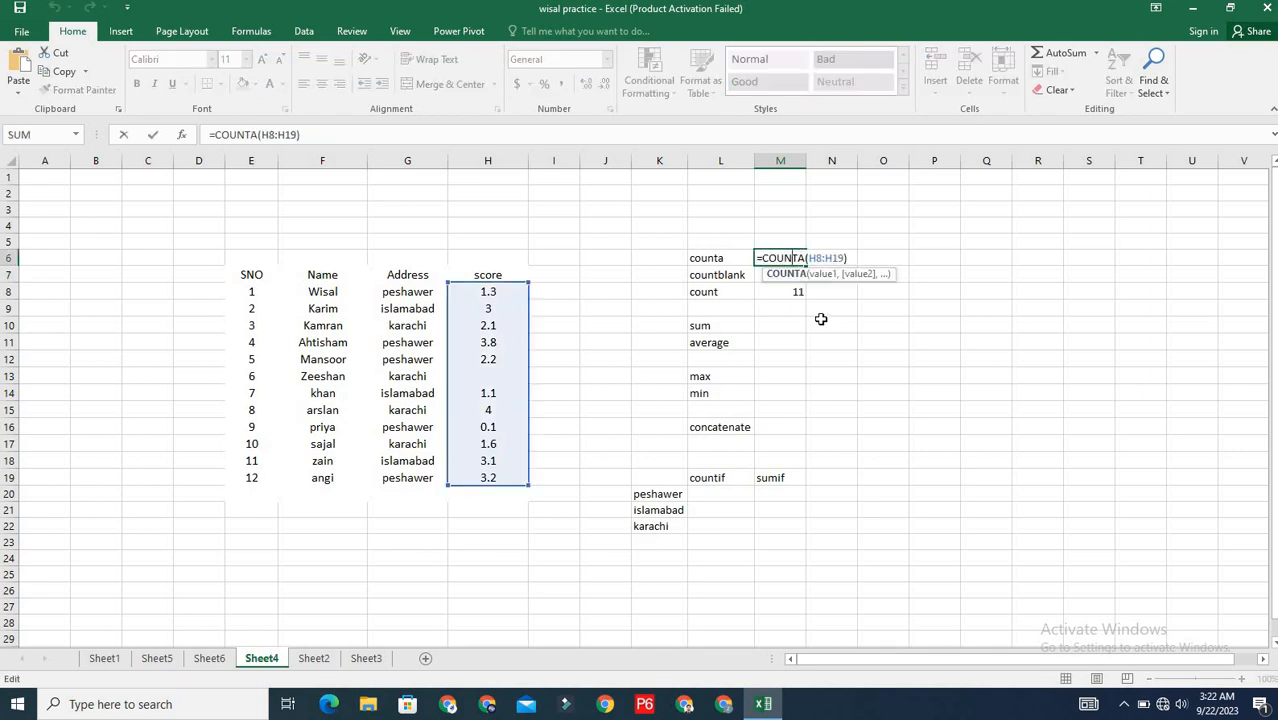
{"action": "key", "text": "Return"}
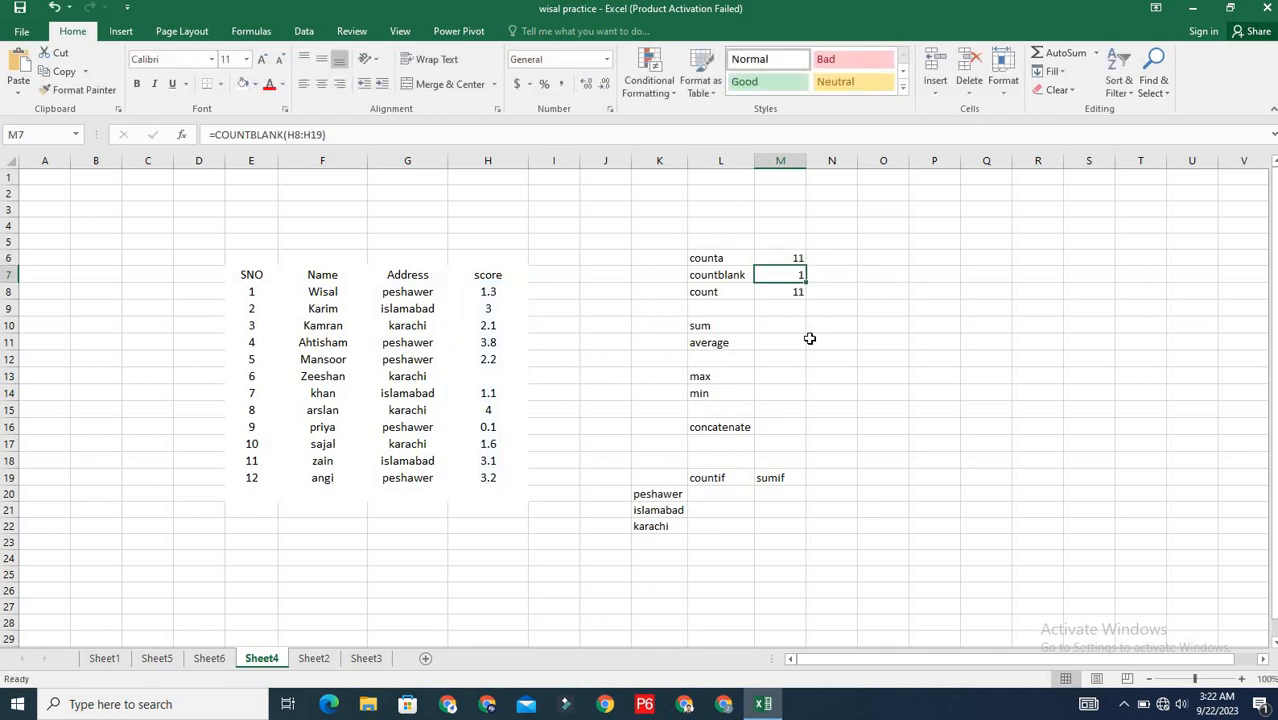
Clear the score in cell H9 and check the COUNT and COUNTA formulas in cells M8 and M6
{"action": "left_click", "coordinate": [491, 310]}
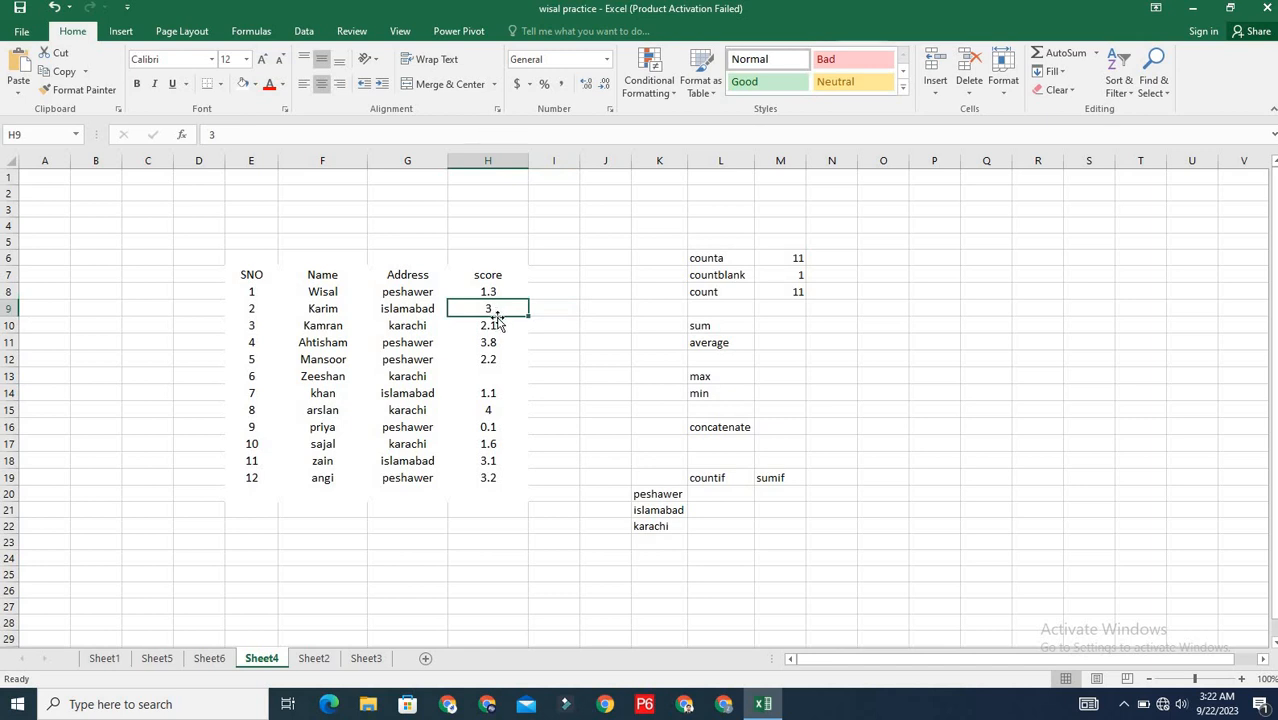
{"action": "key", "text": "Delete"}
{"action": "left_click", "coordinate": [536, 342]}
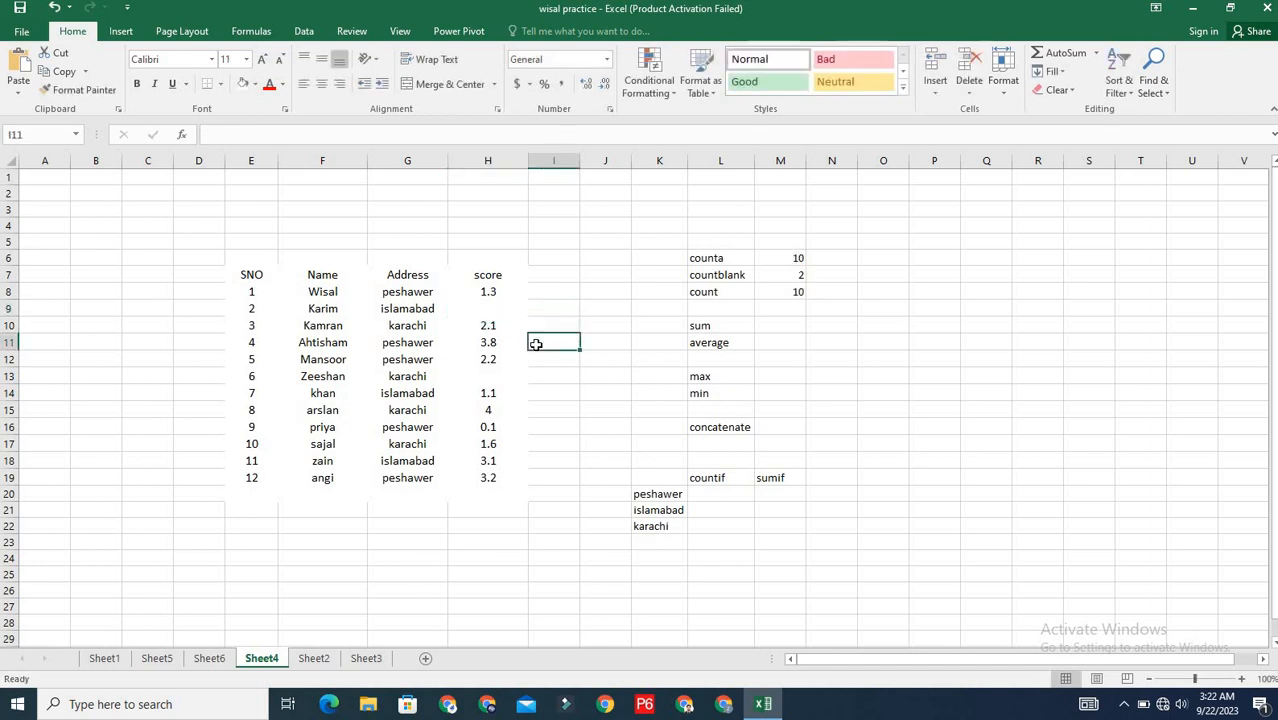
{"action": "double_click", "coordinate": [793, 291]}
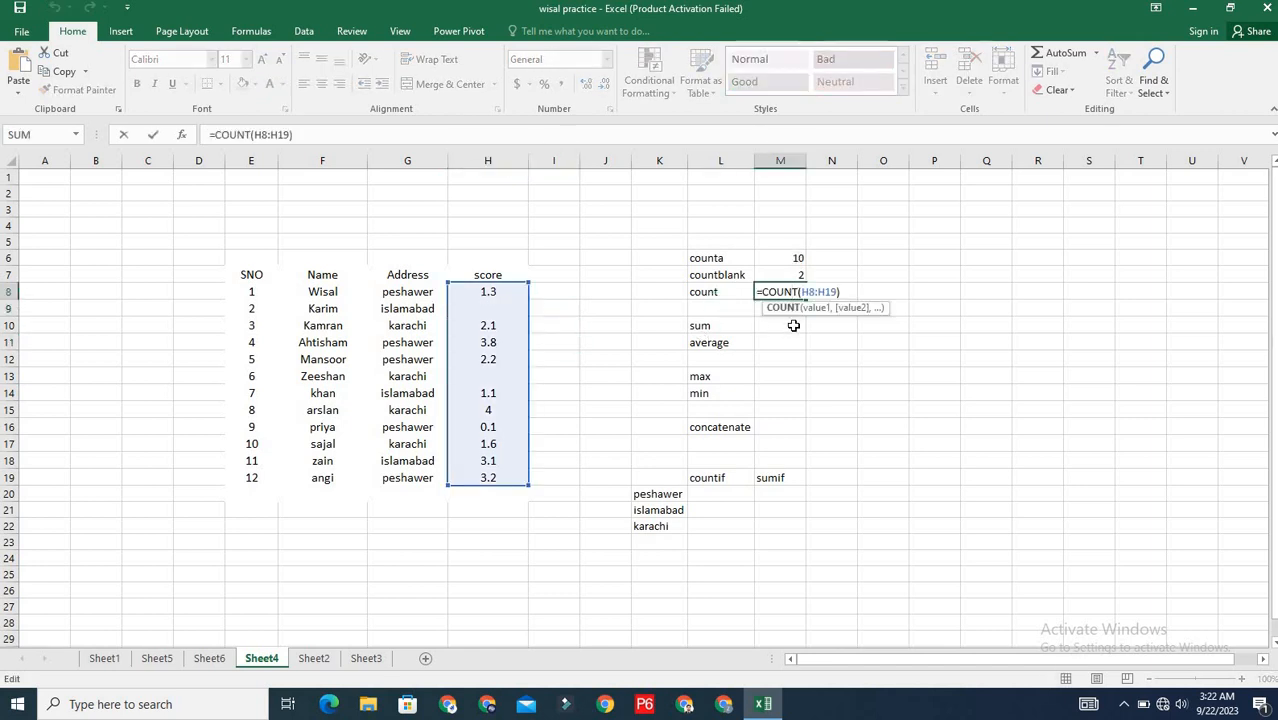
{"action": "key", "text": "Return"}
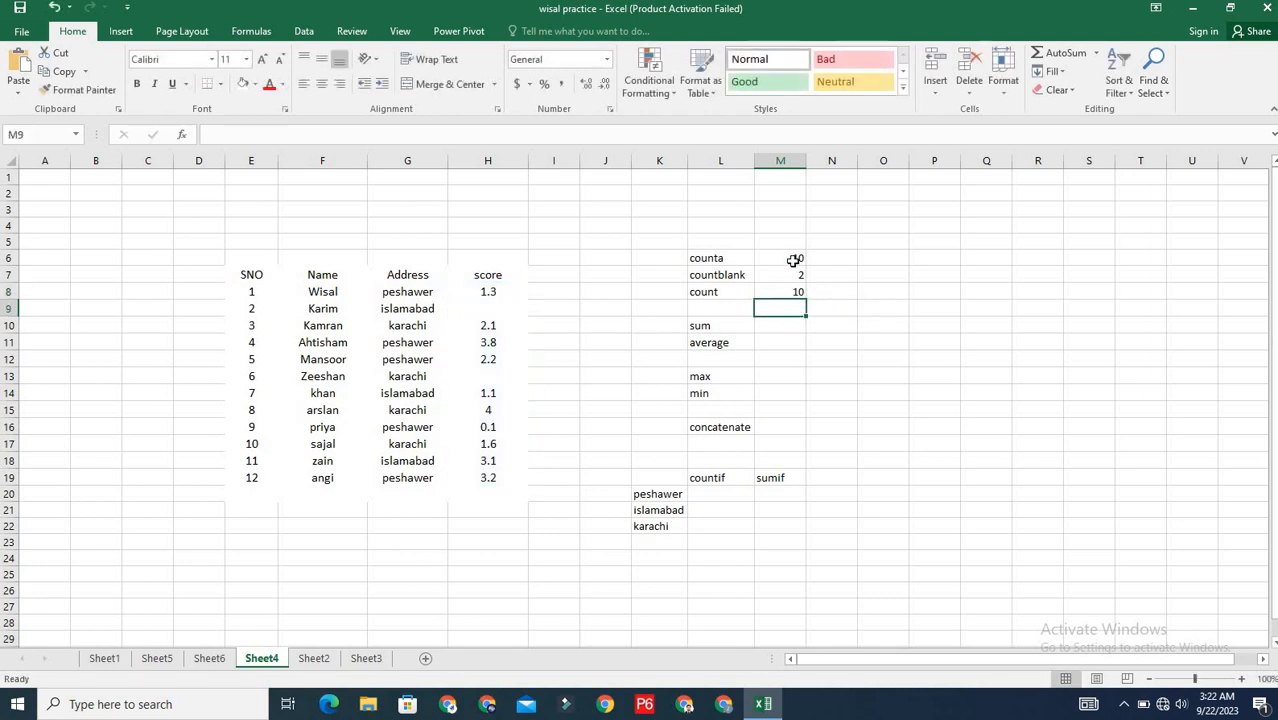
{"action": "double_click", "coordinate": [795, 258]}
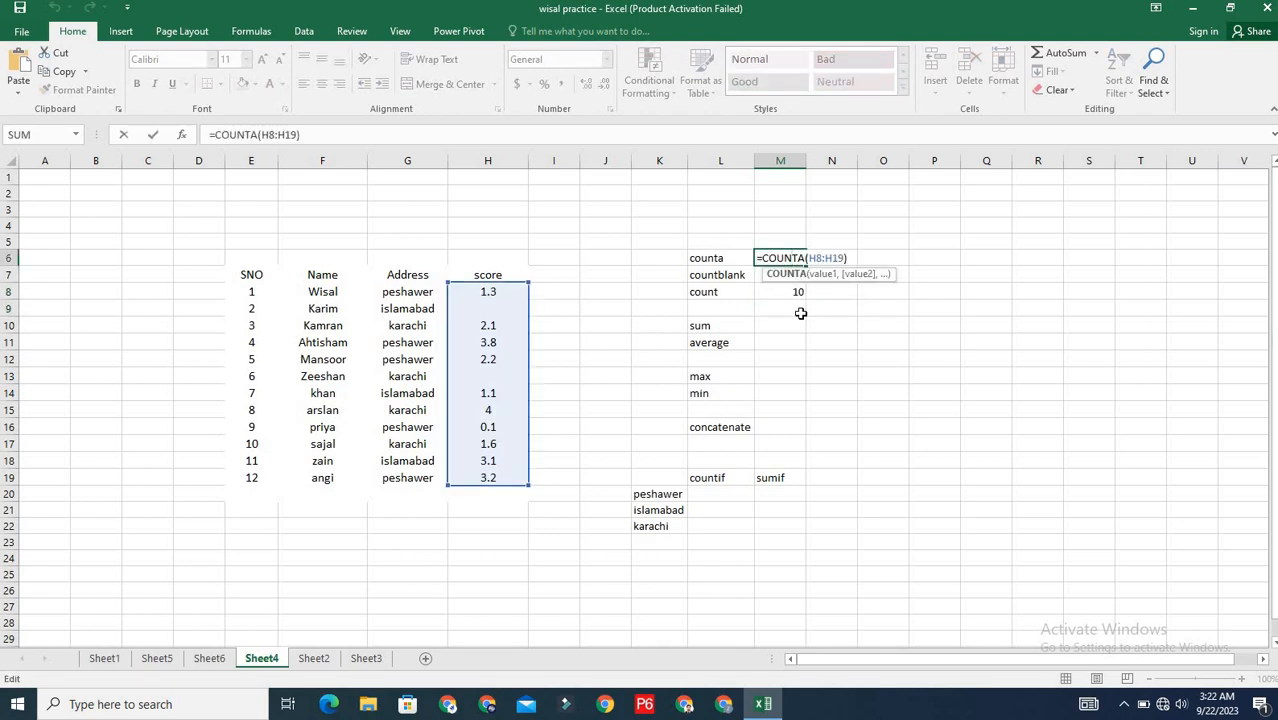
{"action": "key", "text": "Return"}
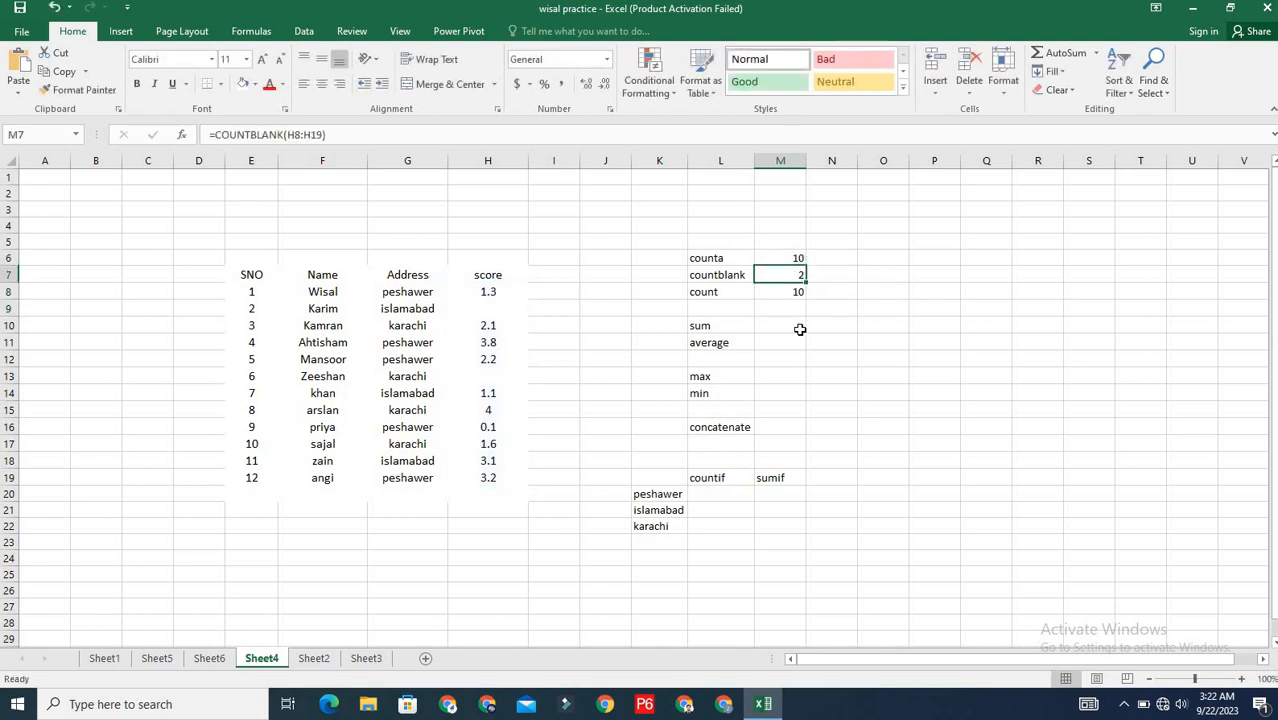
Enter the formula =SUM(H8:H19) in cell M10 to total the score column
{"action": "left_click", "coordinate": [786, 326]}
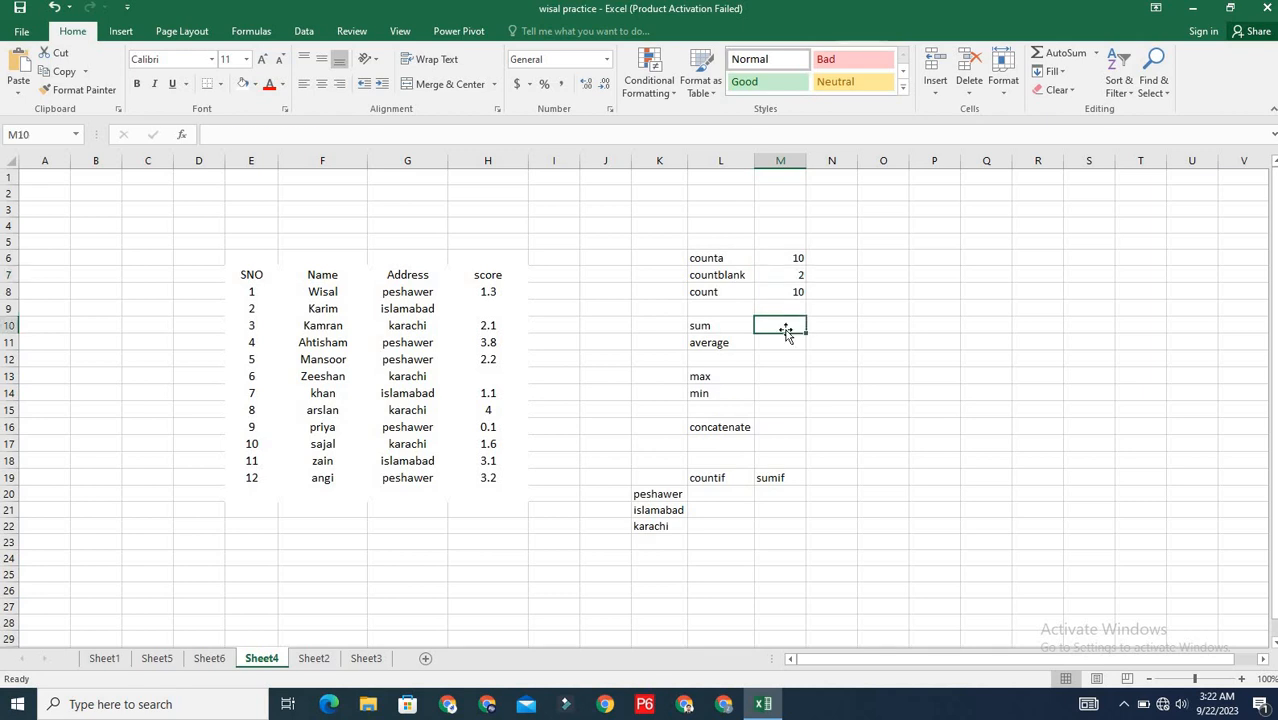
{"action": "type", "text": "="}
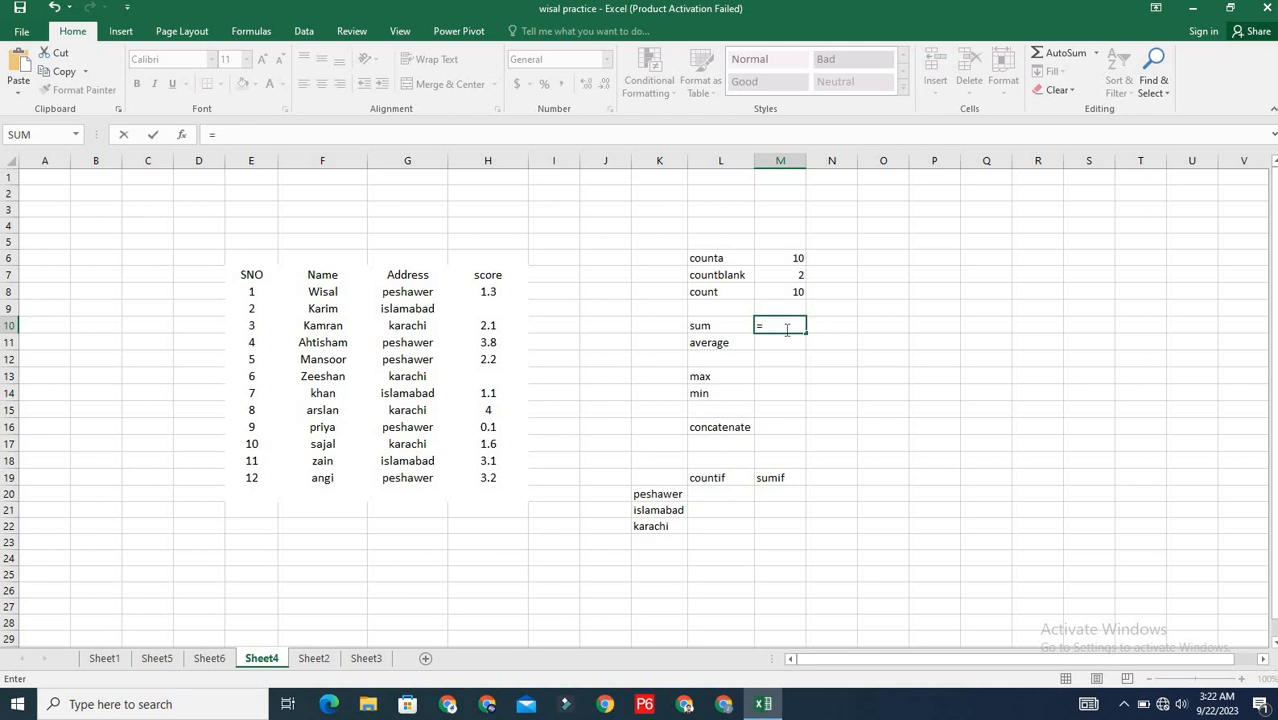
{"action": "type", "text": "du"}
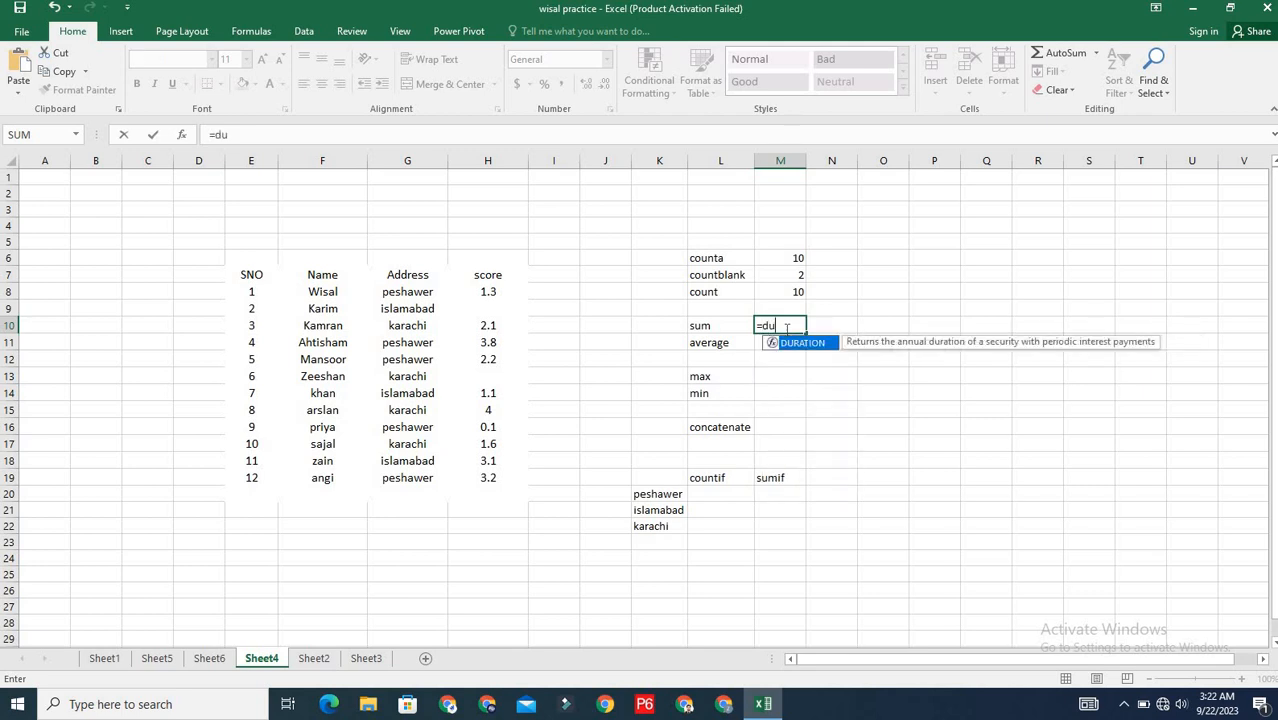
{"action": "key", "text": "BackSpace"}
{"action": "key", "text": "BackSpace"}
{"action": "type", "text": "sum"}
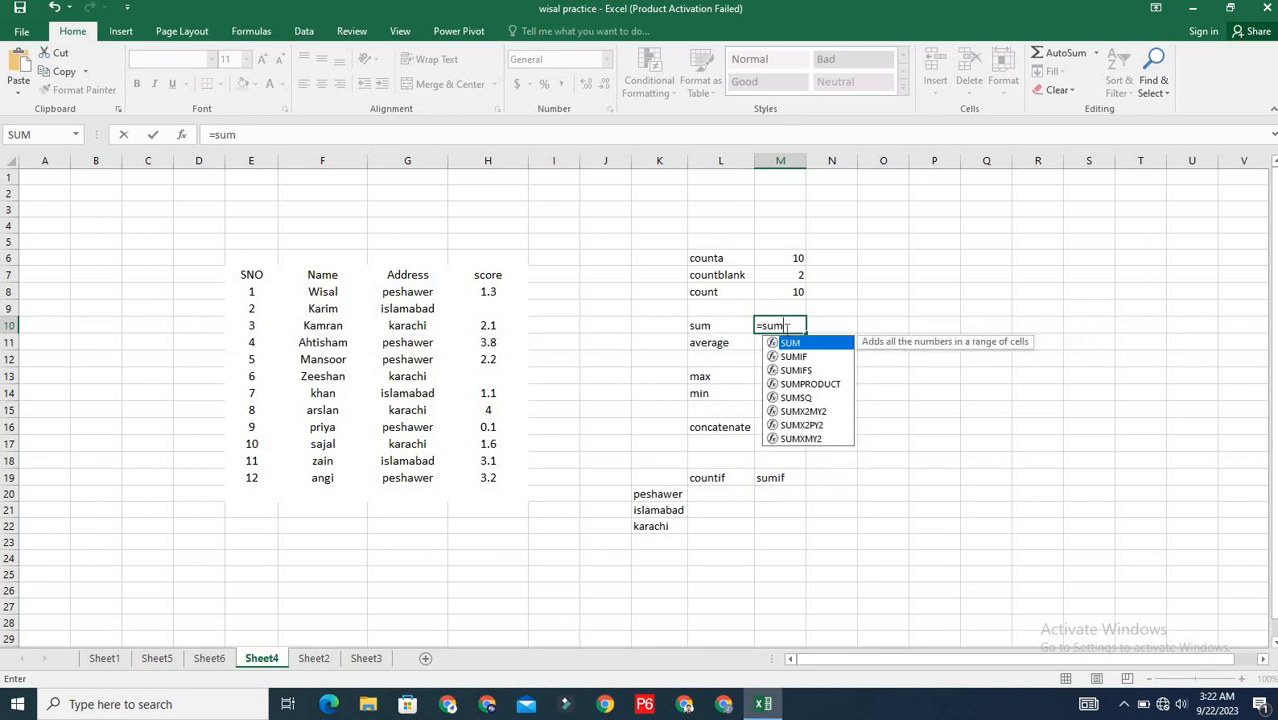
{"action": "type", "text": "("}
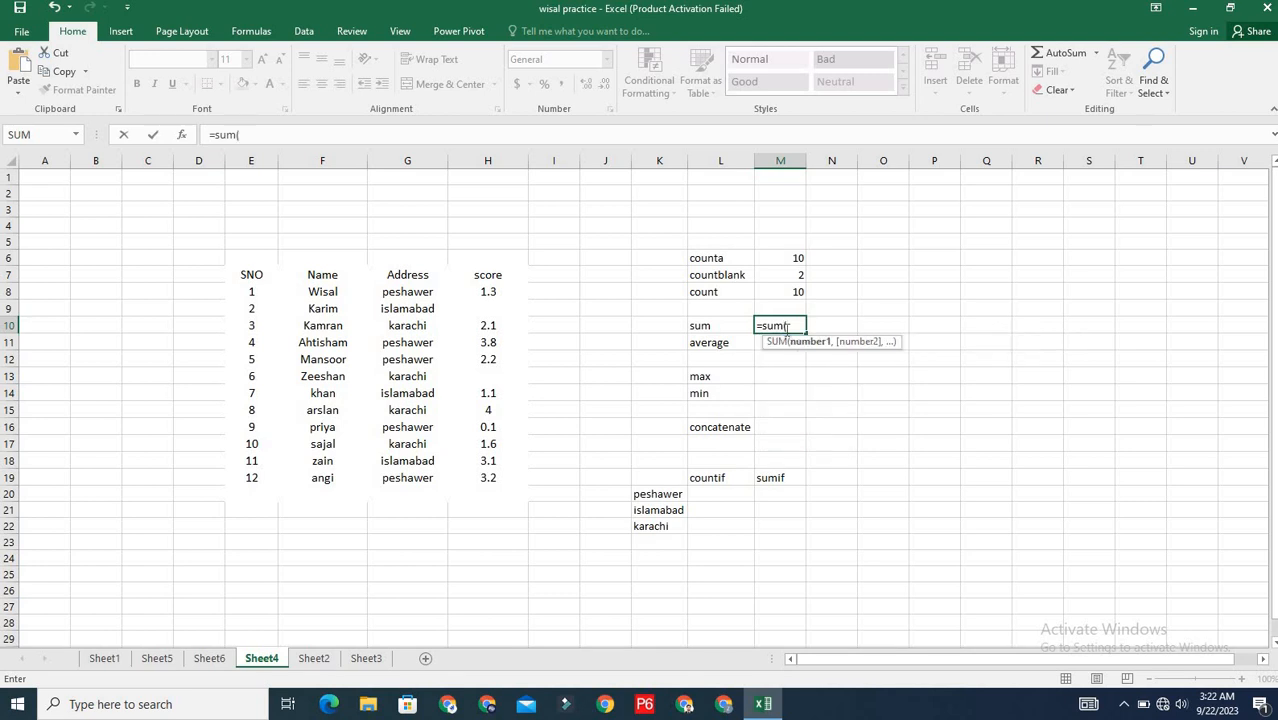
{"action": "left_click_drag", "start_coordinate": [490, 291], "coordinate": [503, 470]}
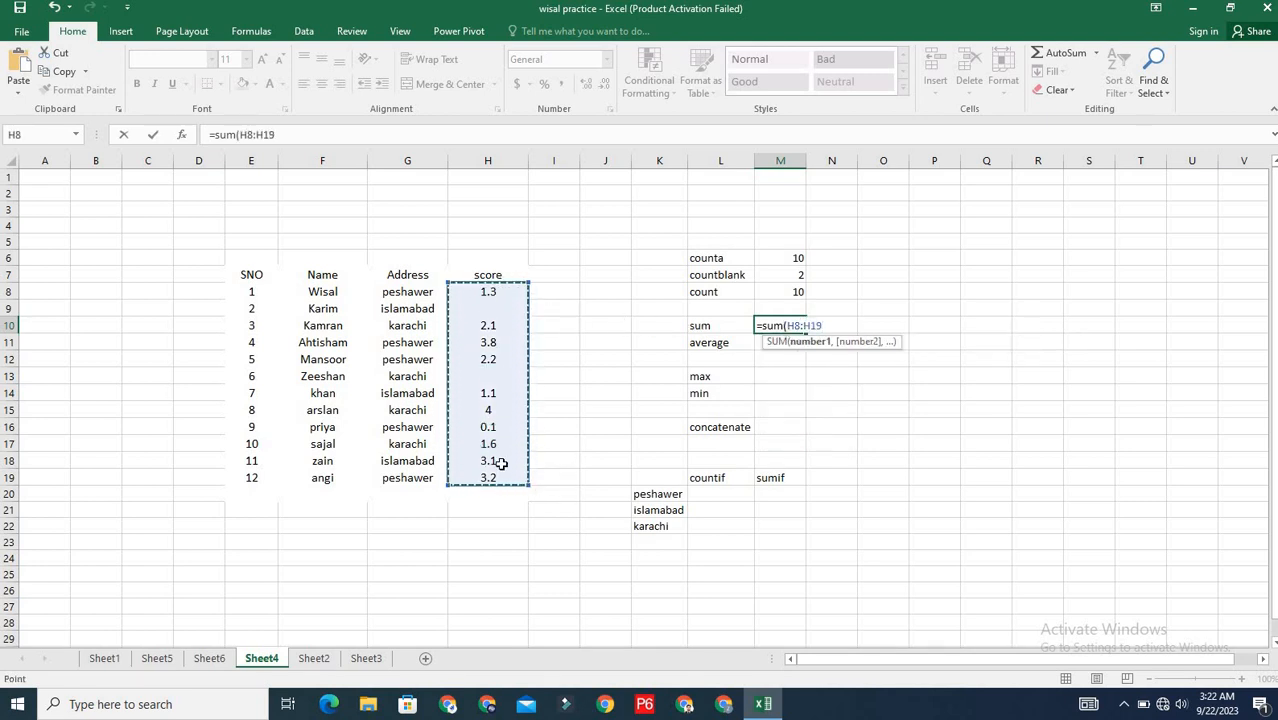
{"action": "type", "text": ")"}
{"action": "key", "text": "Return"}
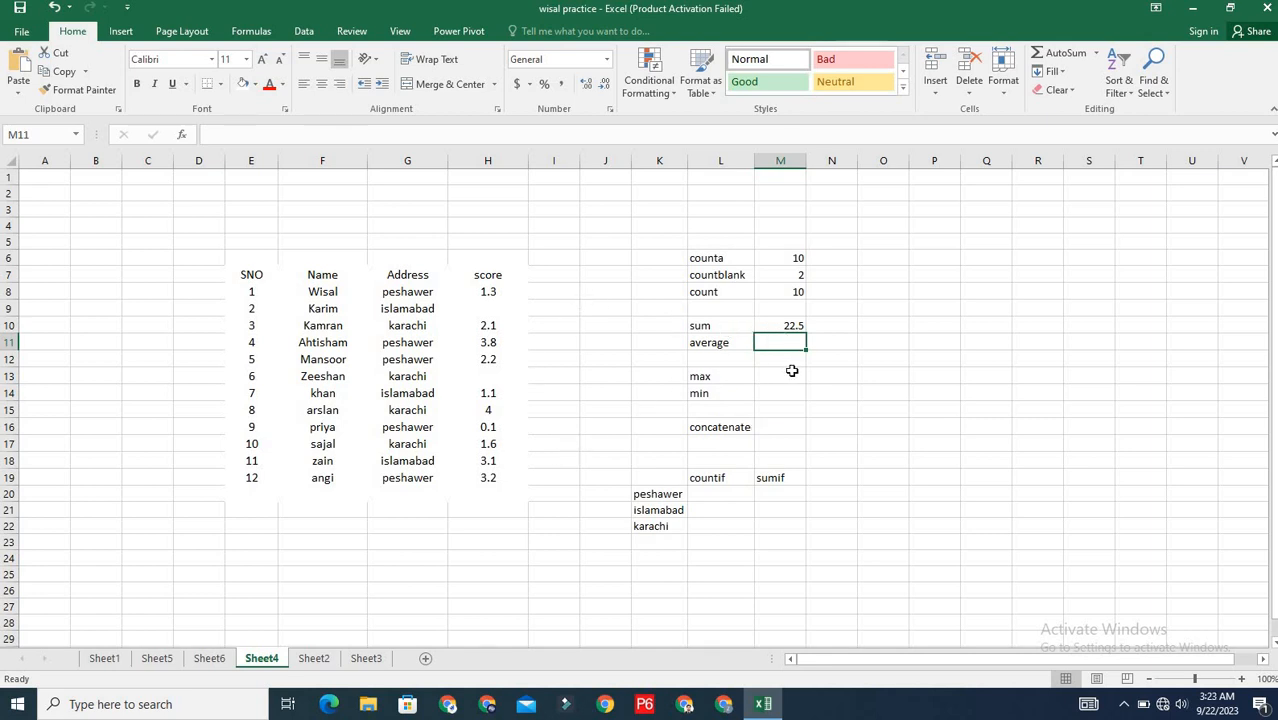
Enter the formula =AVERAGE(H8:H19) in cell M11, beside the average label
{"action": "type", "text": "=s"}
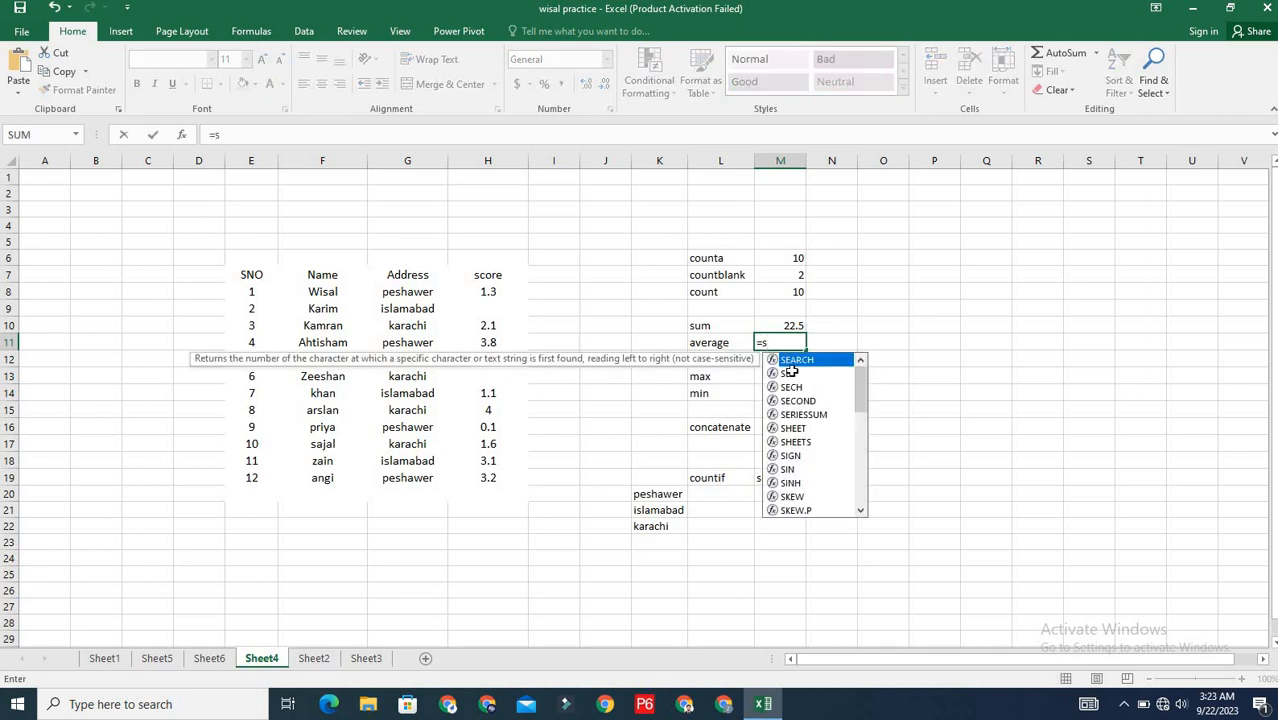
{"action": "key", "text": "BackSpace"}
{"action": "type", "text": "a"}
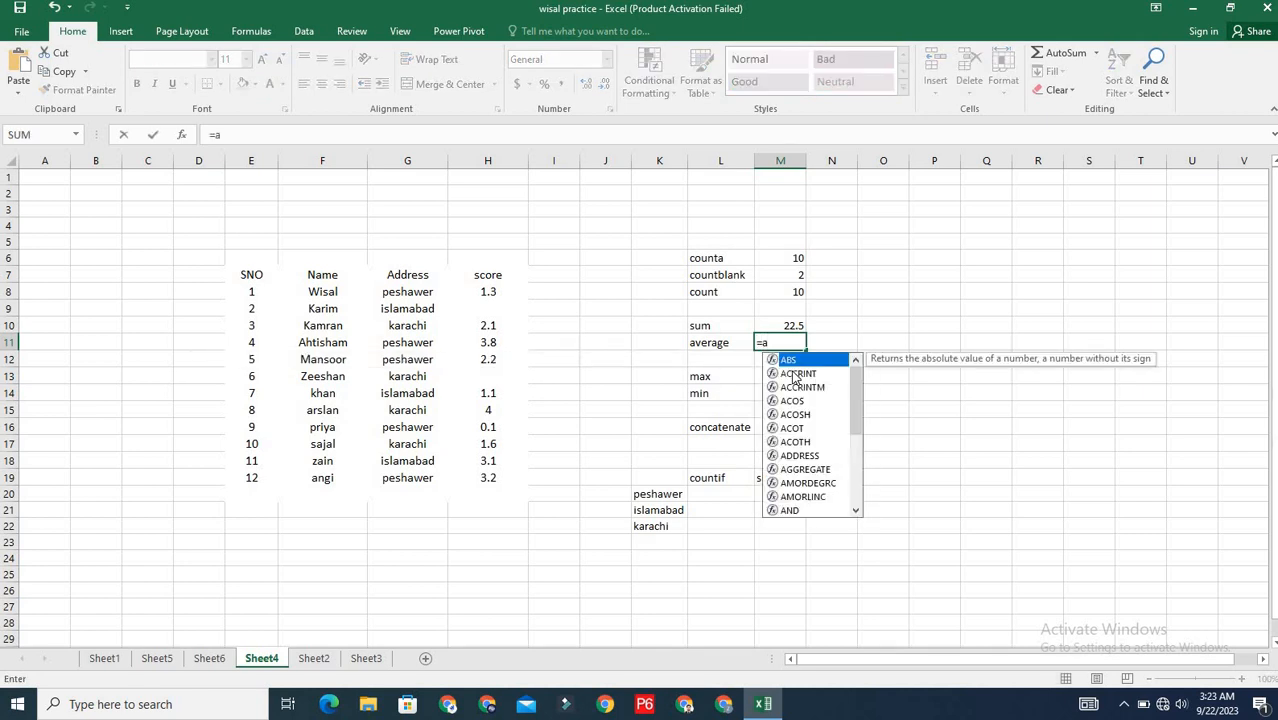
{"action": "type", "text": "ve"}
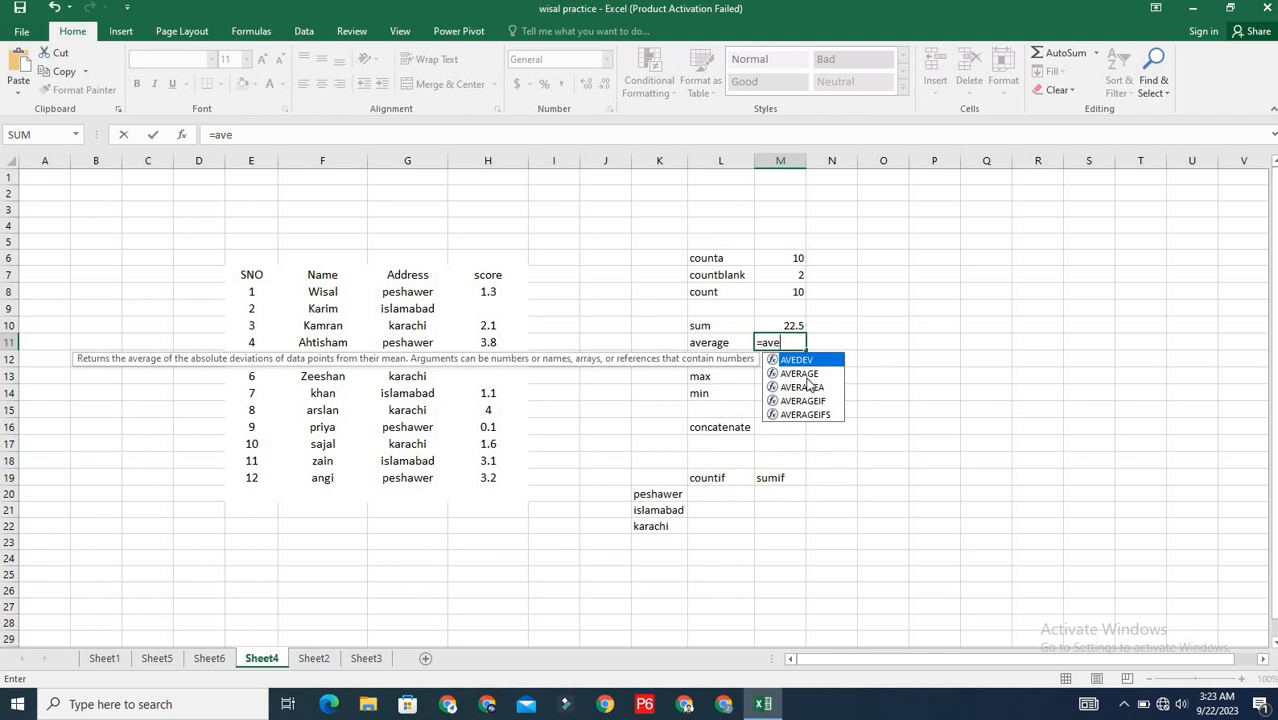
{"action": "left_click", "coordinate": [807, 376]}
{"action": "double_click", "coordinate": [806, 375]}
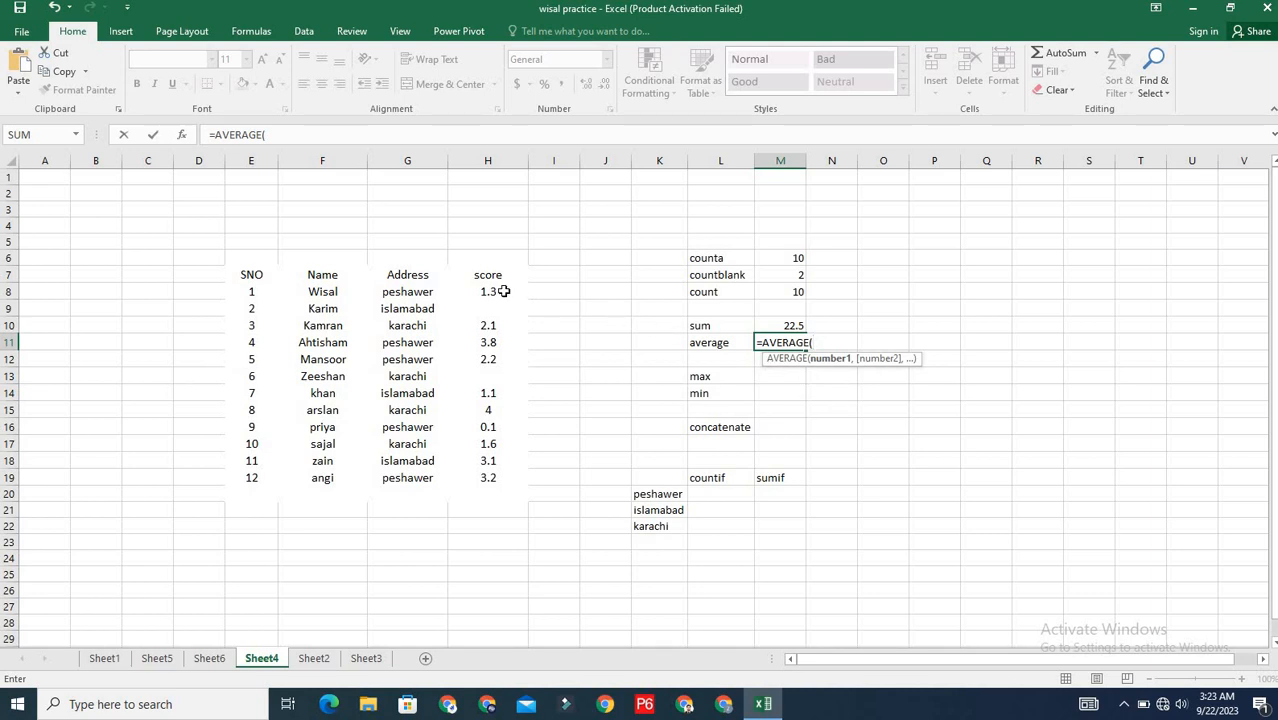
{"action": "left_click_drag", "start_coordinate": [488, 291], "coordinate": [492, 479]}
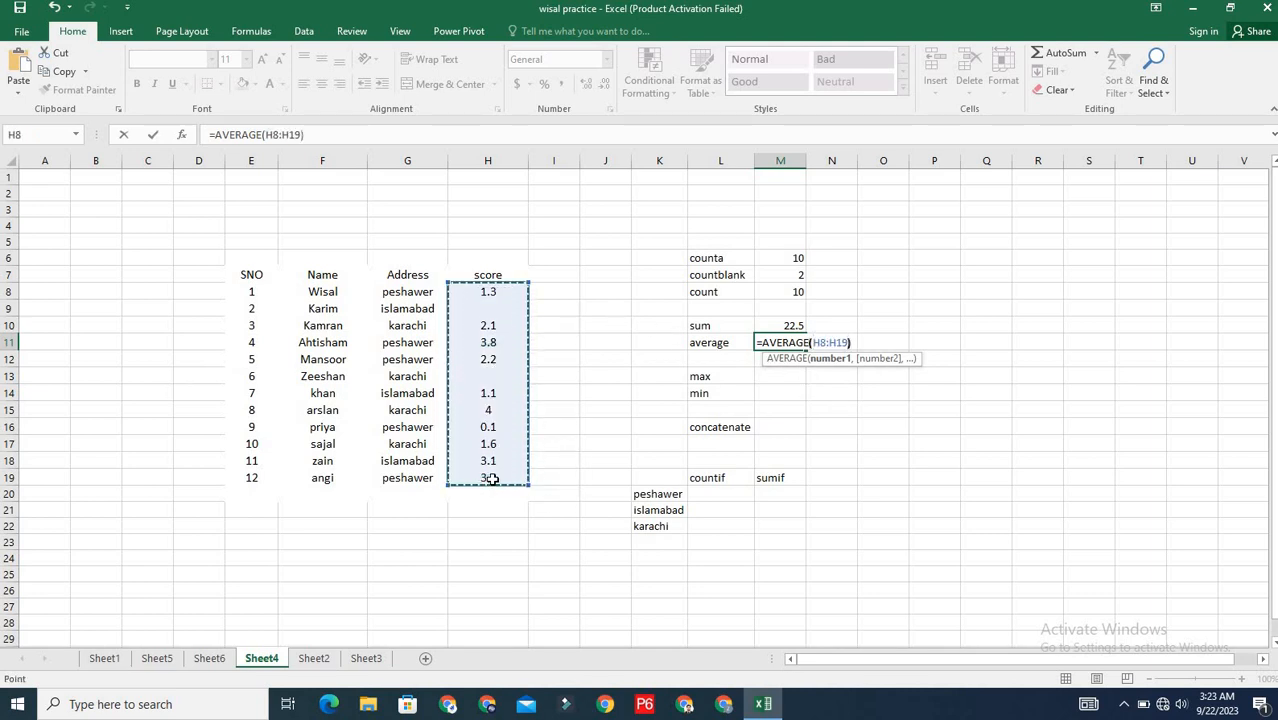
{"action": "type", "text": ")"}
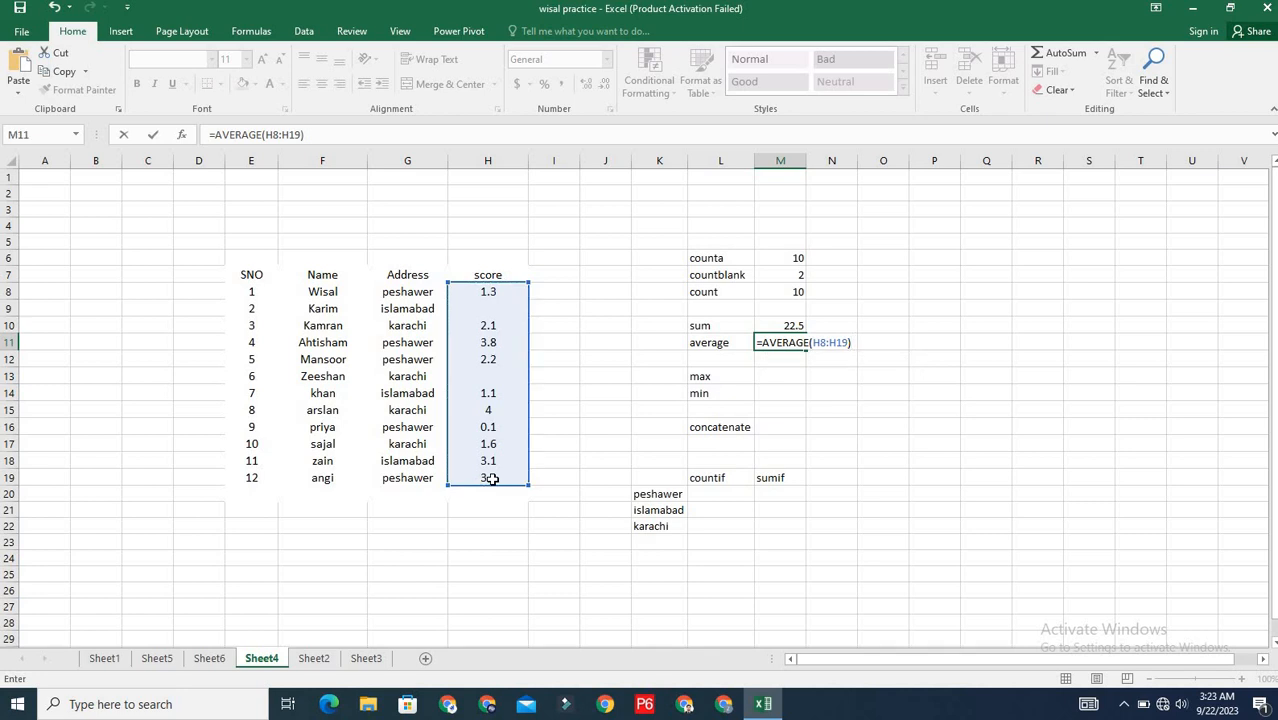
{"action": "key", "text": "Return"}
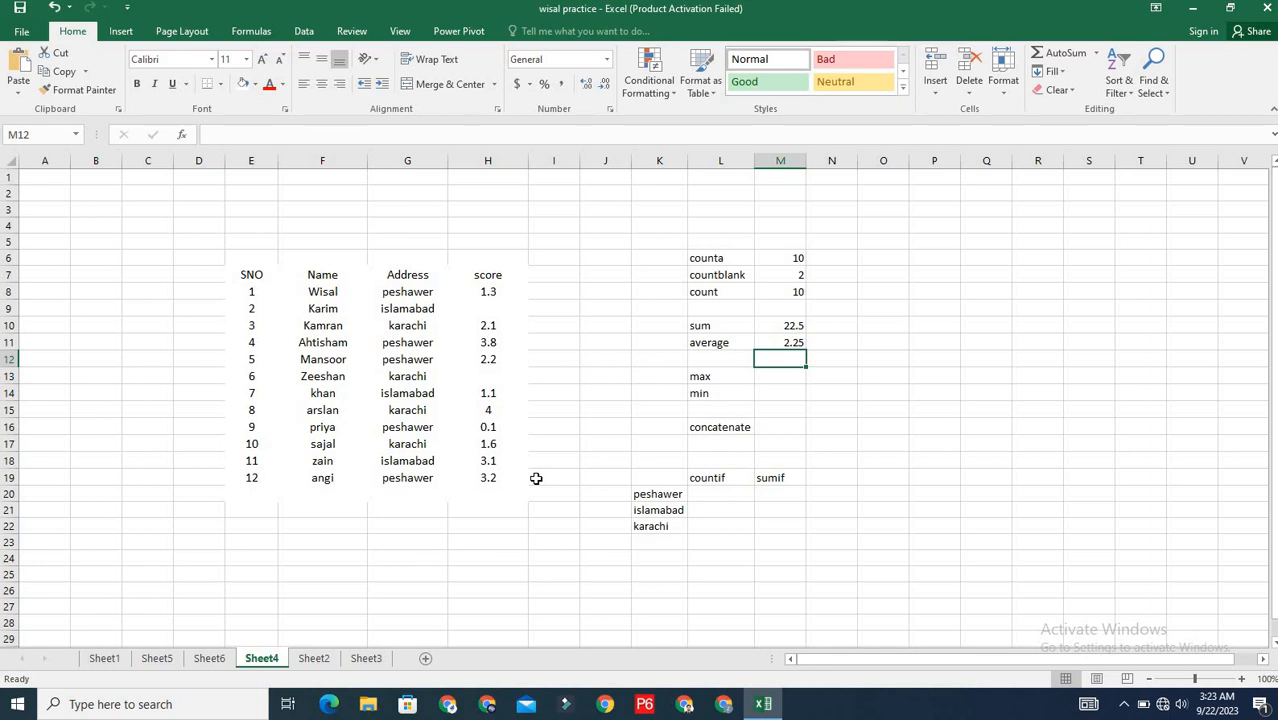
Enter the formula =MAX(H8:H19) in cell M13 to get the highest score
{"action": "left_click", "coordinate": [789, 375]}
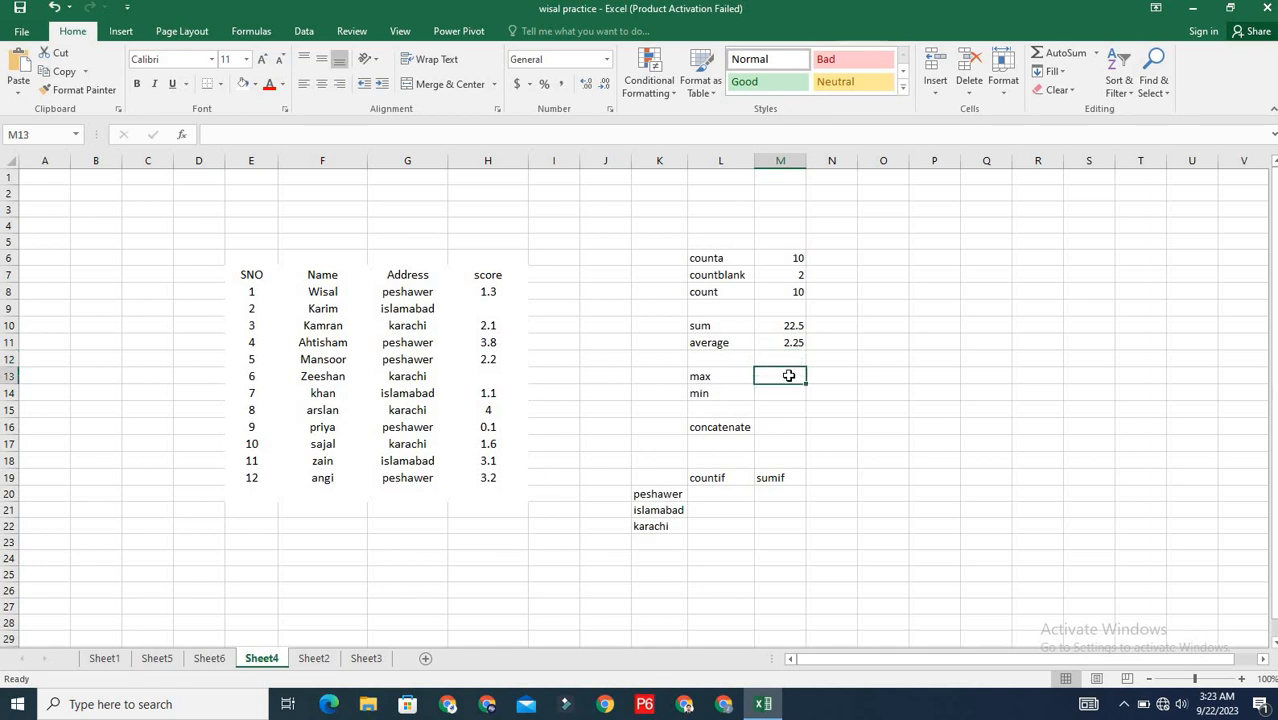
{"action": "type", "text": "="}
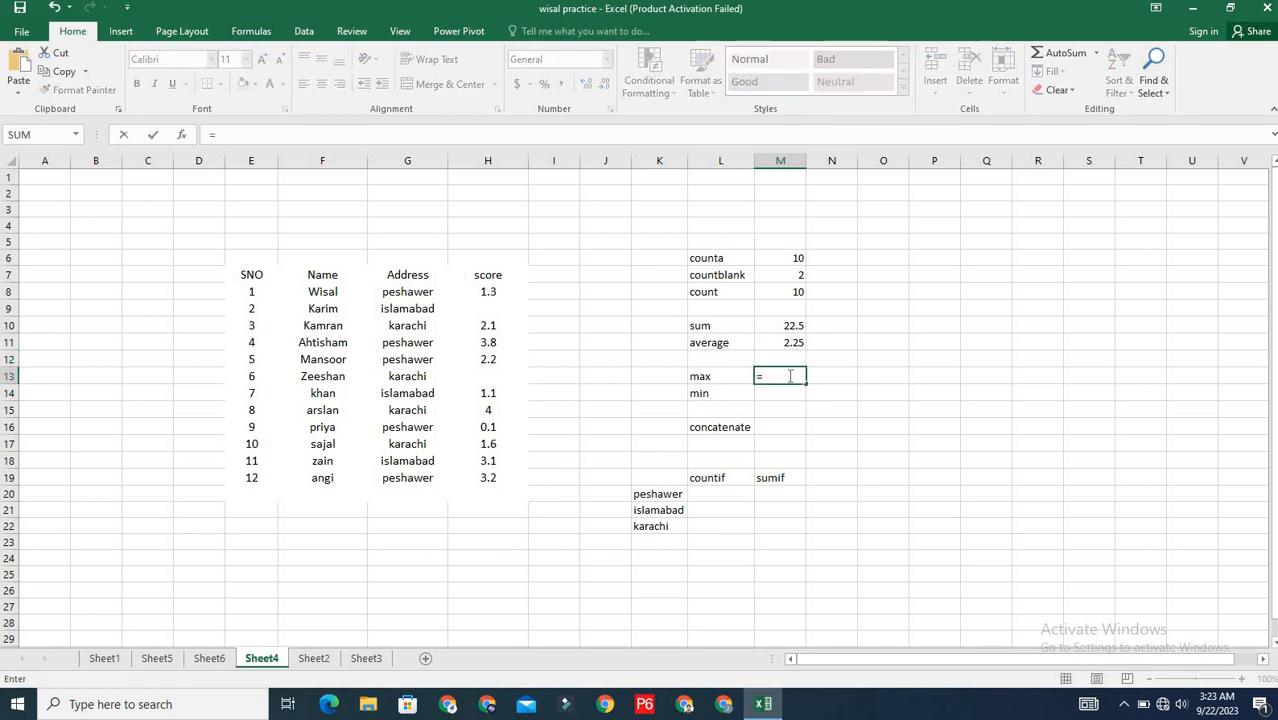
{"action": "type", "text": "max"}
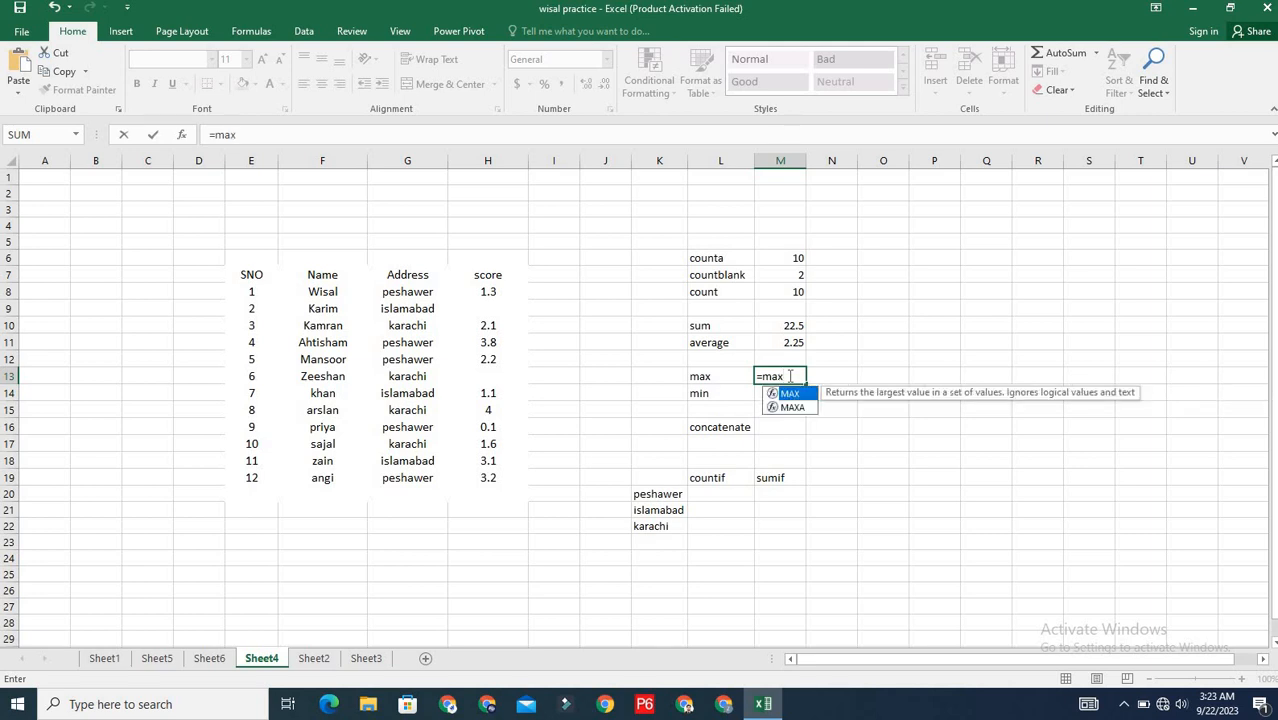
{"action": "type", "text": "("}
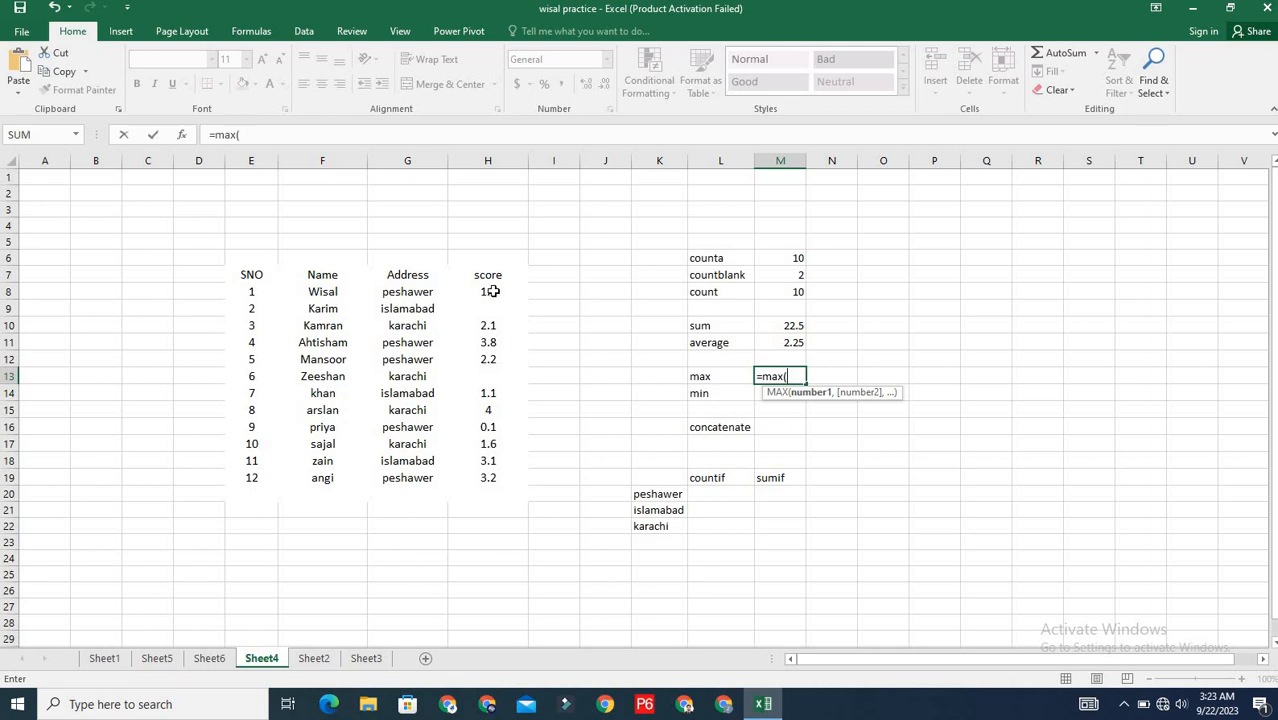
{"action": "left_click_drag", "start_coordinate": [492, 291], "coordinate": [521, 474]}
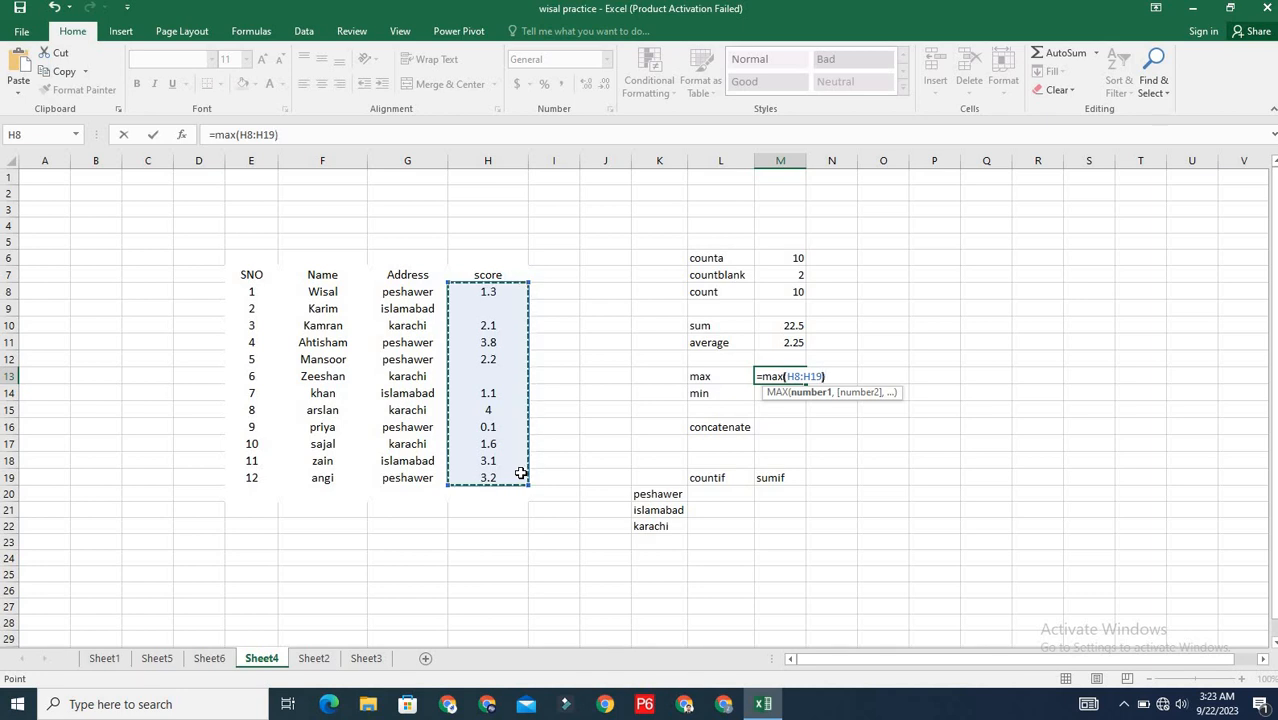
{"action": "key", "text": "Return"}
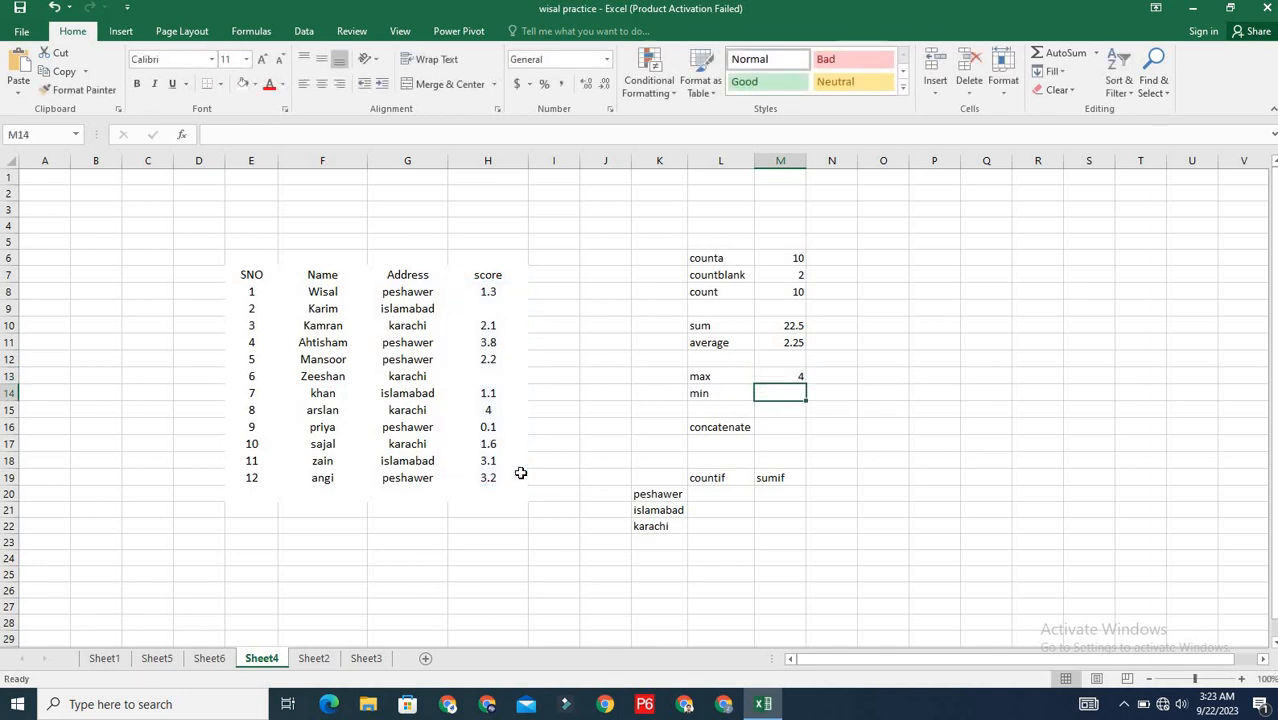
Clear the score in cell H15 to test the MAX formula, and restore it to 4
{"action": "left_click", "coordinate": [495, 415]}
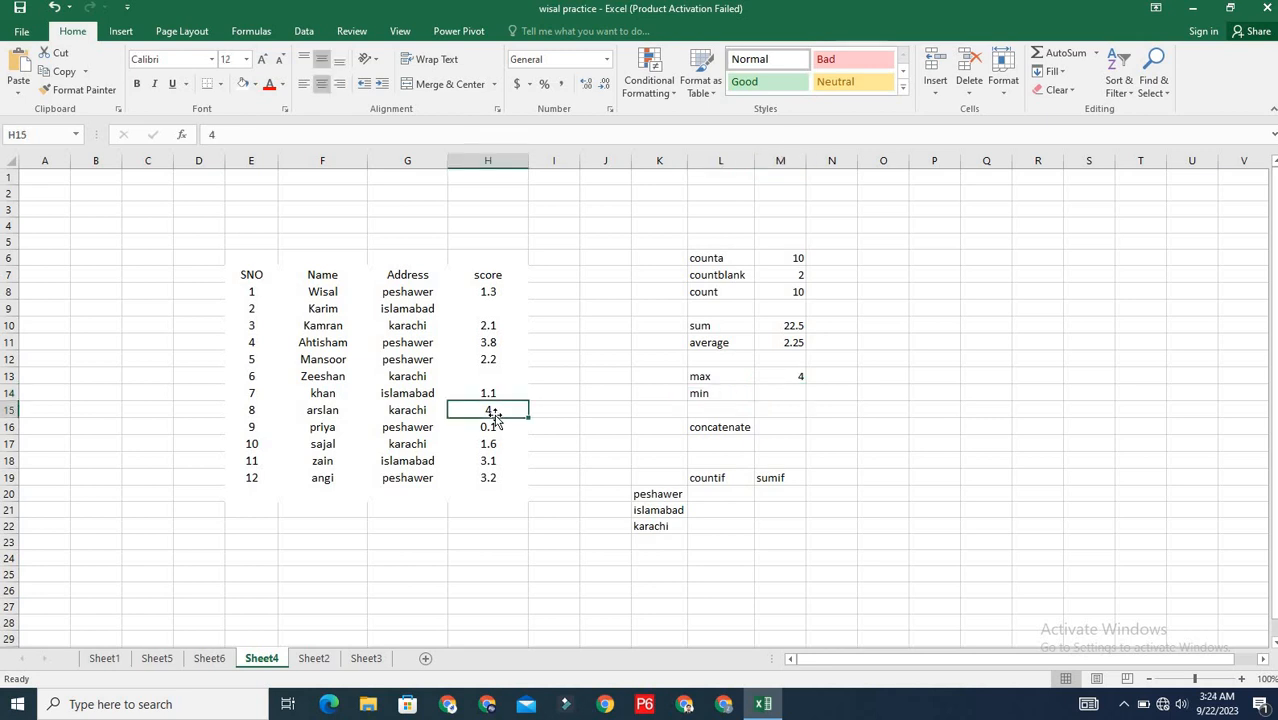
{"action": "key", "text": "Delete"}
{"action": "left_click", "coordinate": [505, 378]}
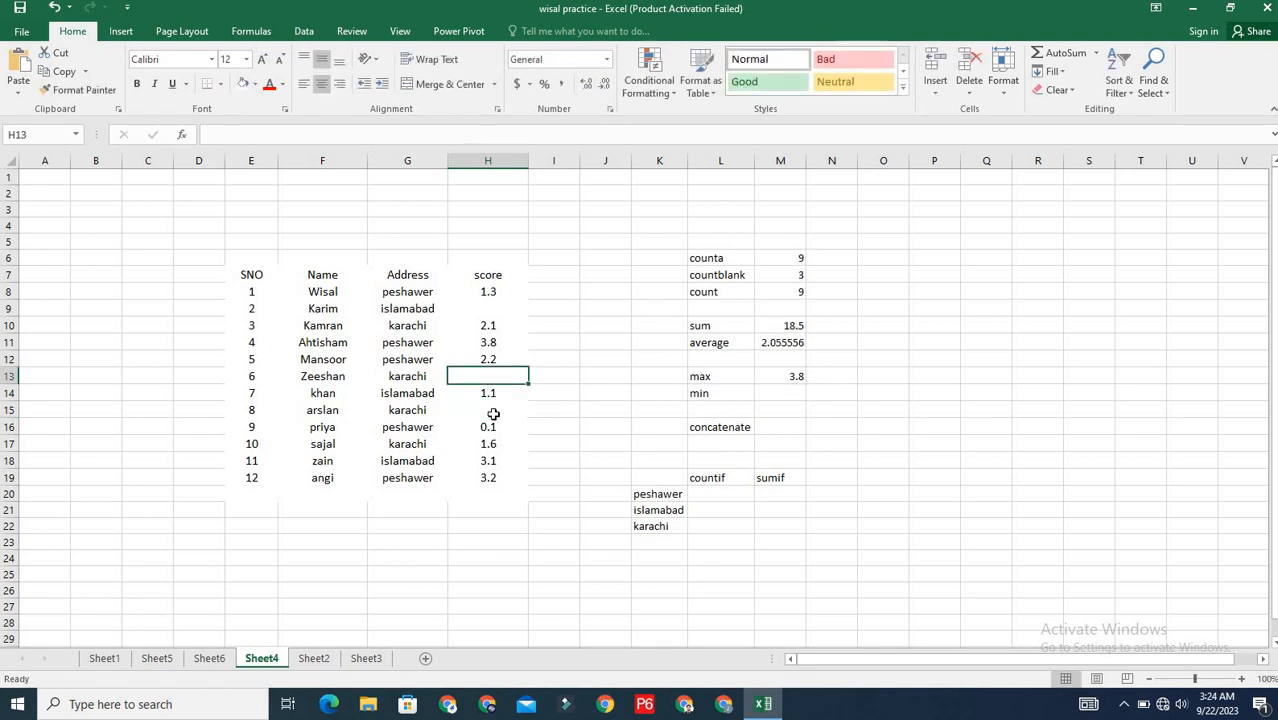
{"action": "left_click", "coordinate": [494, 415]}
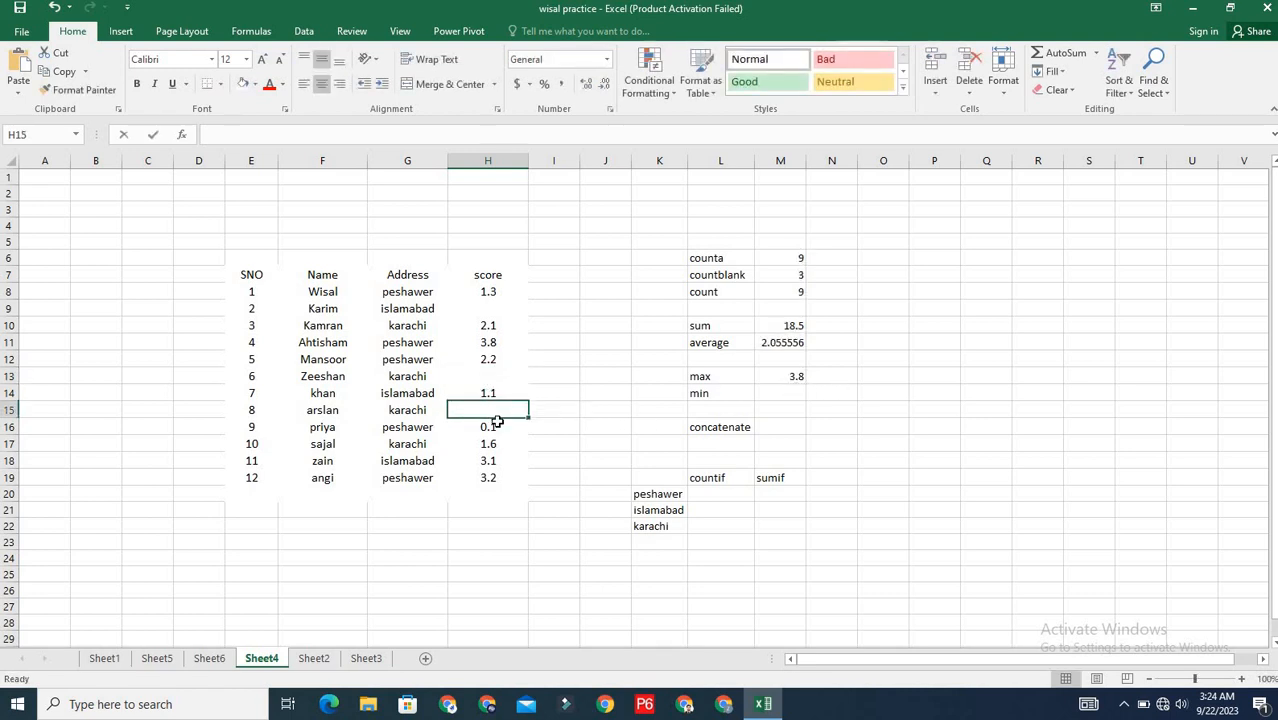
{"action": "type", "text": "4"}
{"action": "left_click", "coordinate": [507, 447]}
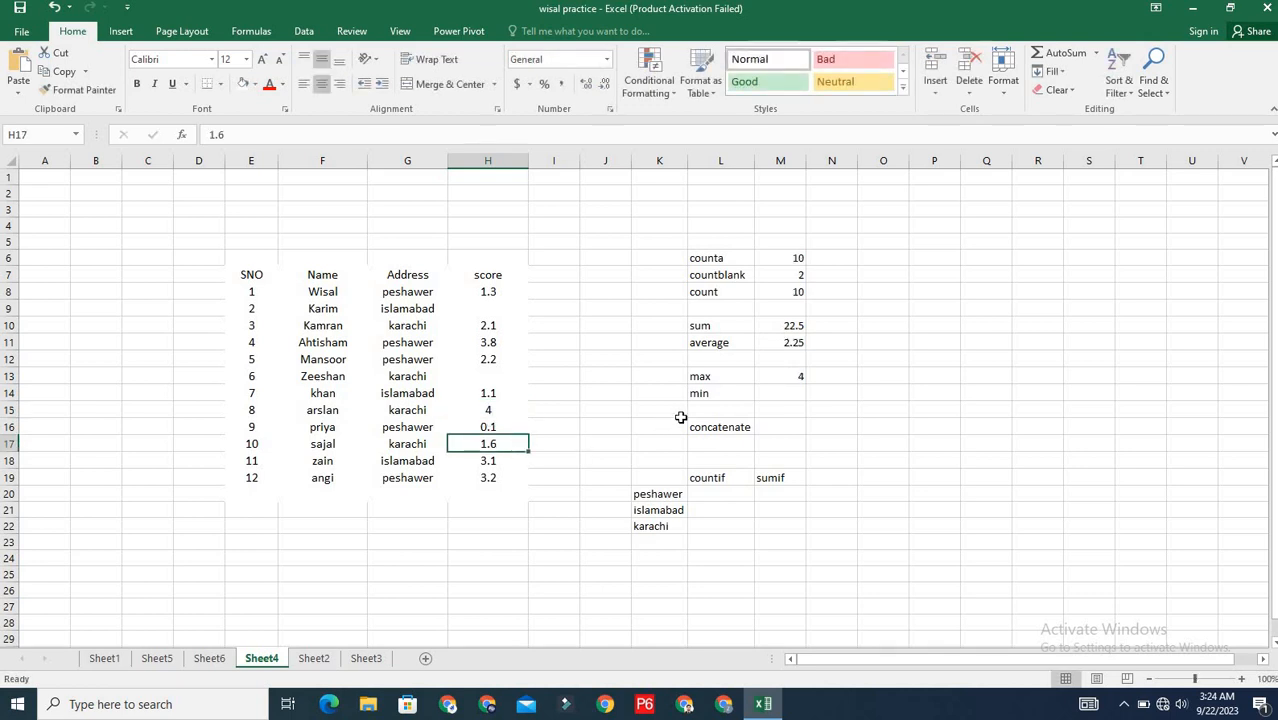
Enter the formula =MIN(H8:H19) in cell M14 to get the lowest score, and select that score in the table
{"action": "left_click", "coordinate": [792, 394]}
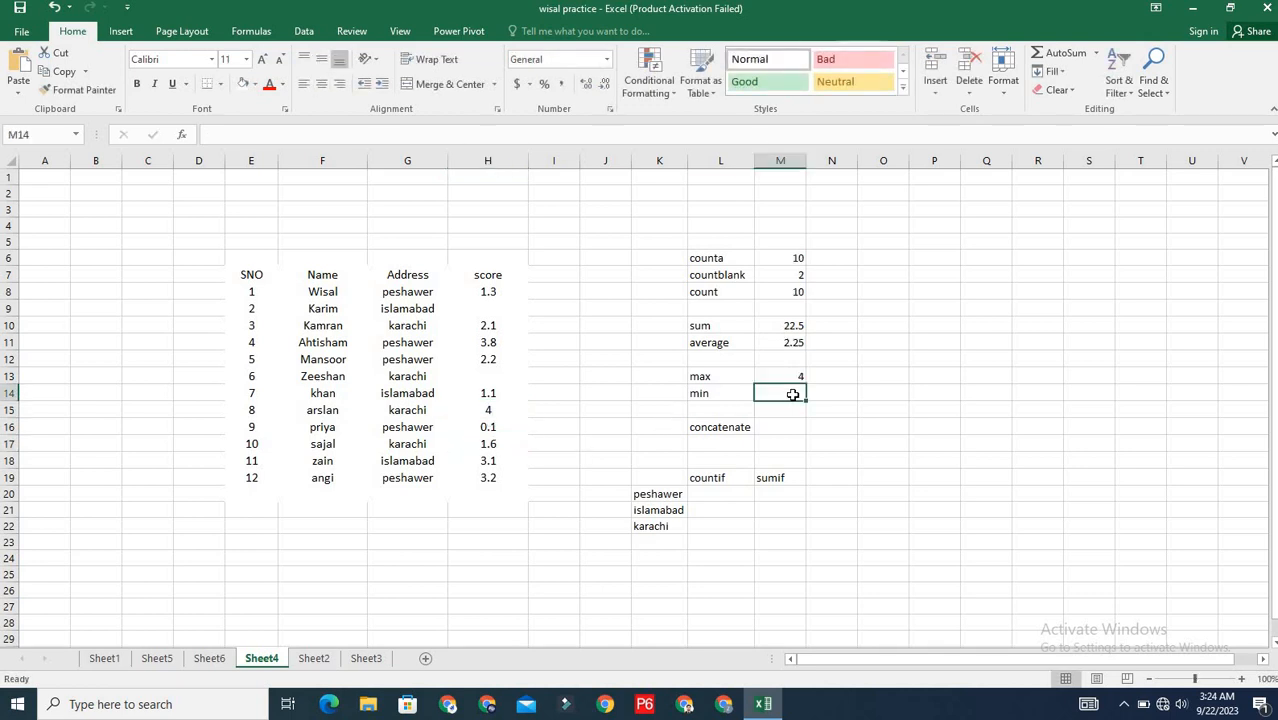
{"action": "type", "text": "=min"}
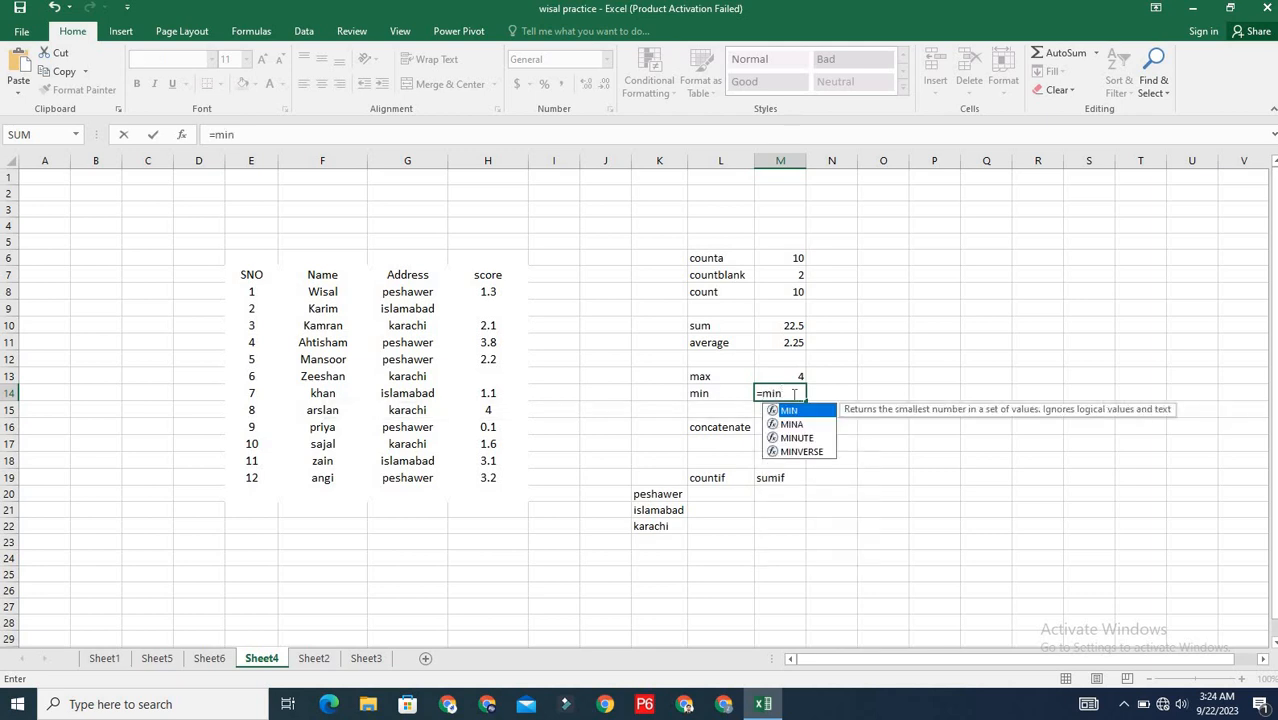
{"action": "type", "text": "("}
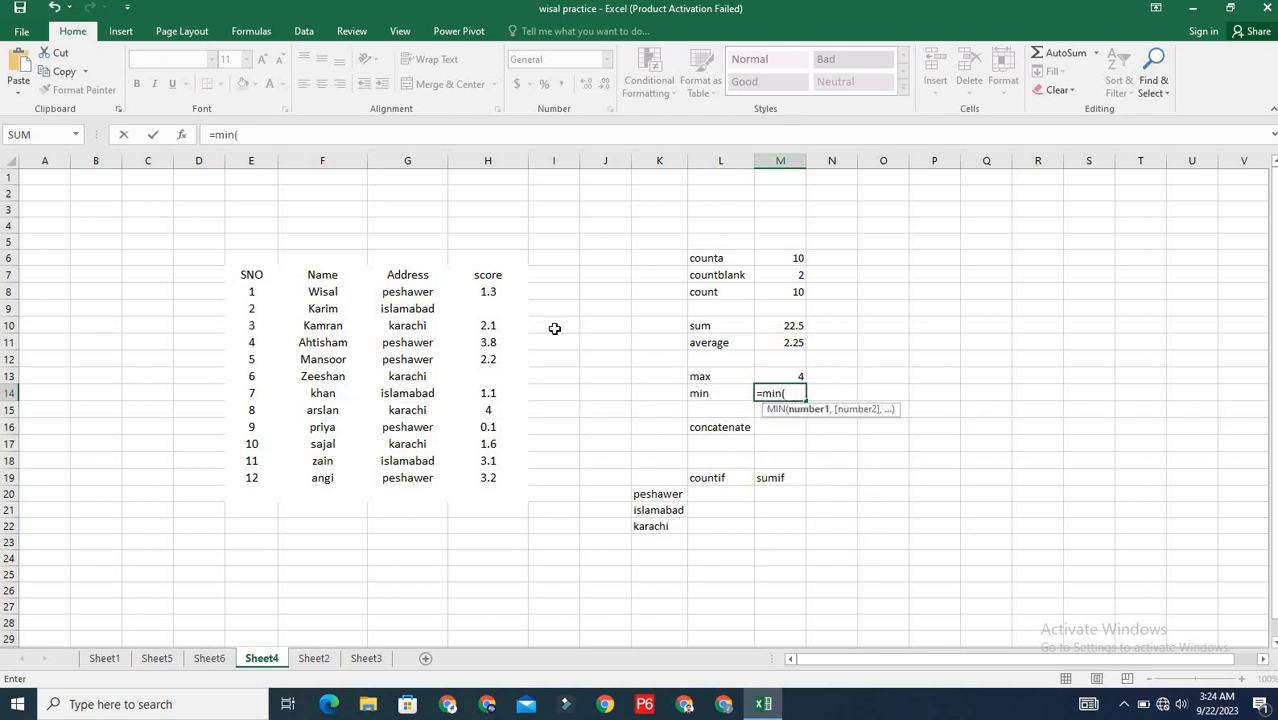
{"action": "left_click_drag", "start_coordinate": [493, 291], "coordinate": [491, 478]}
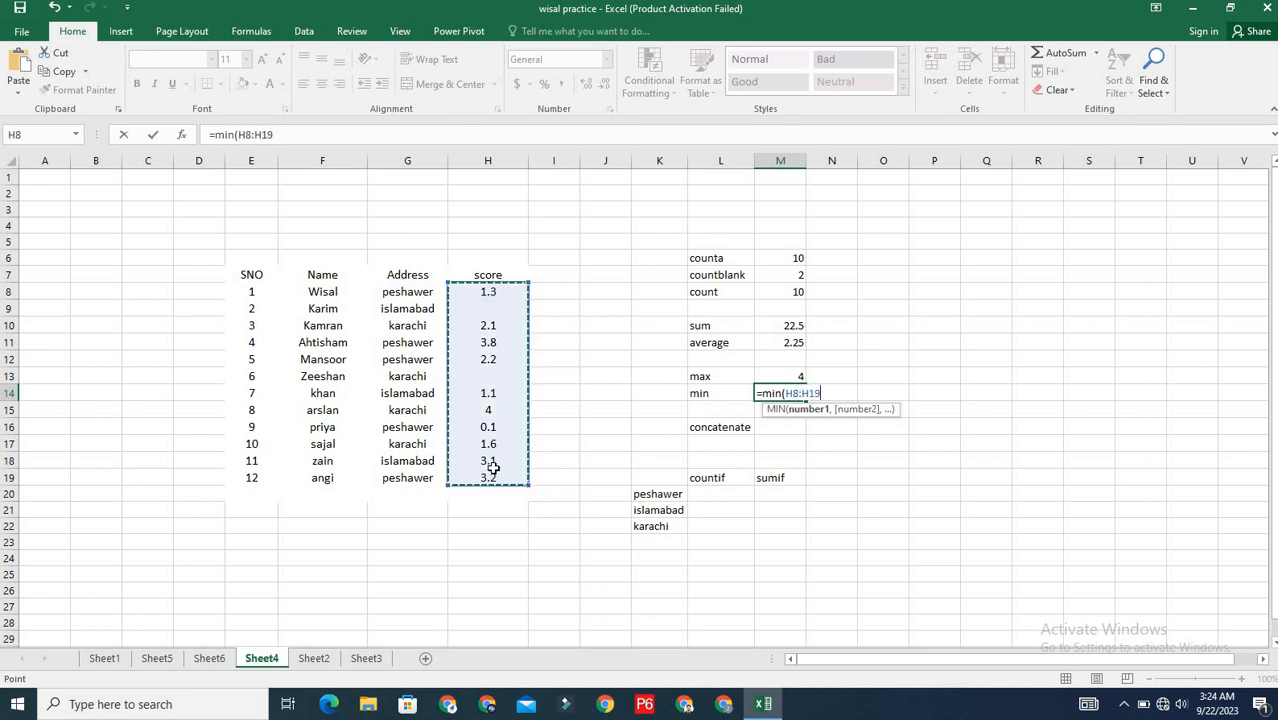
{"action": "type", "text": ")"}
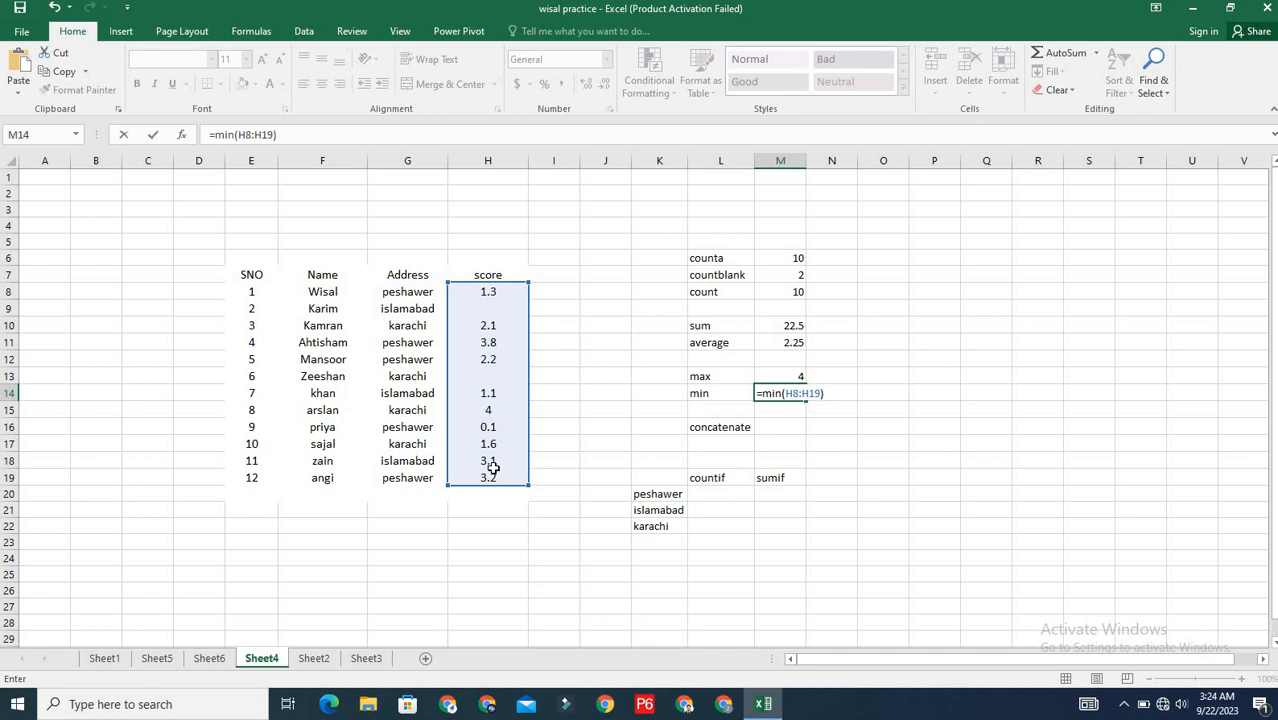
{"action": "key", "text": "Return"}
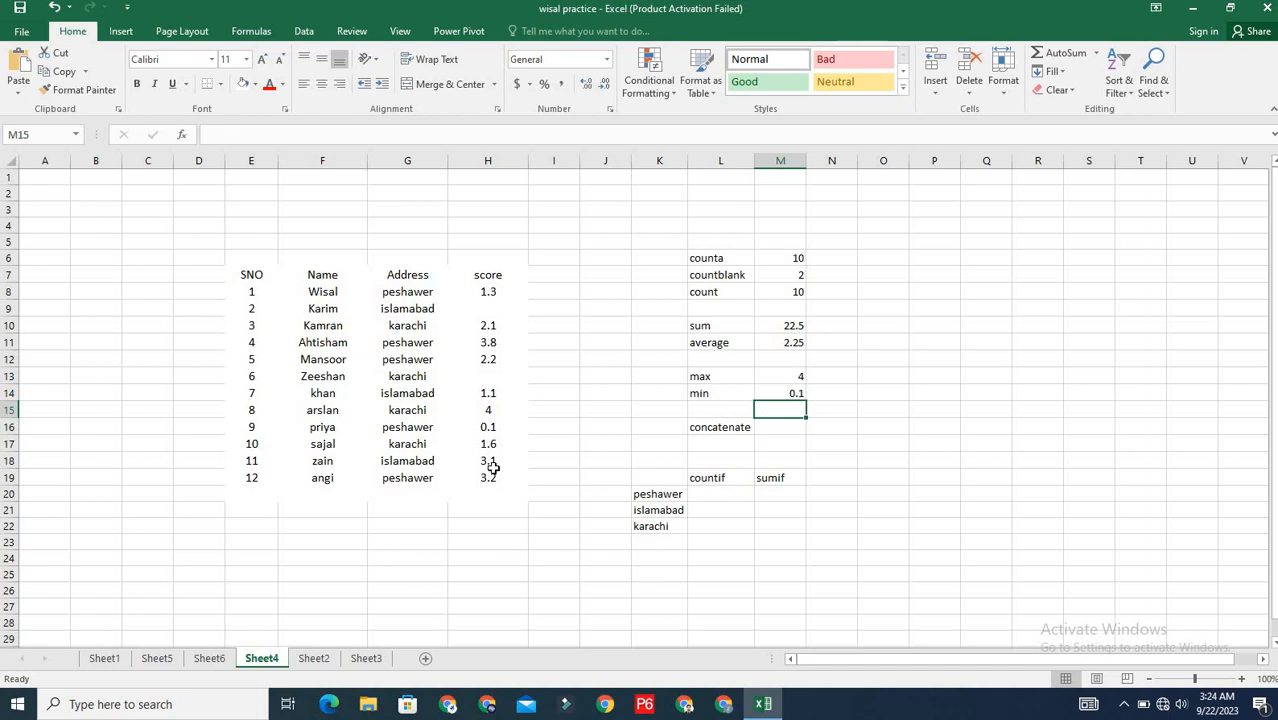
{"action": "left_click", "coordinate": [488, 427]}
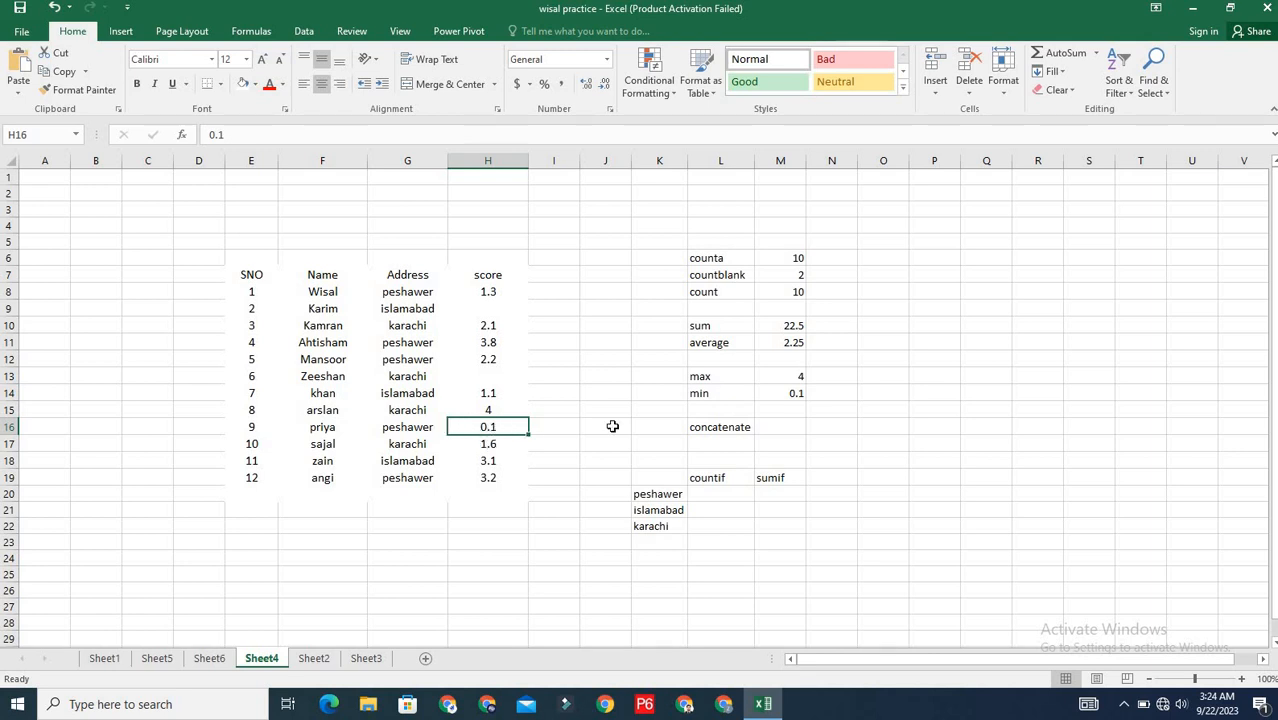
Enter the formula =CONCATENATE(H8:H20) in cell M16, beside the concatenate label, and select the cell to review it
{"action": "left_click", "coordinate": [766, 428]}
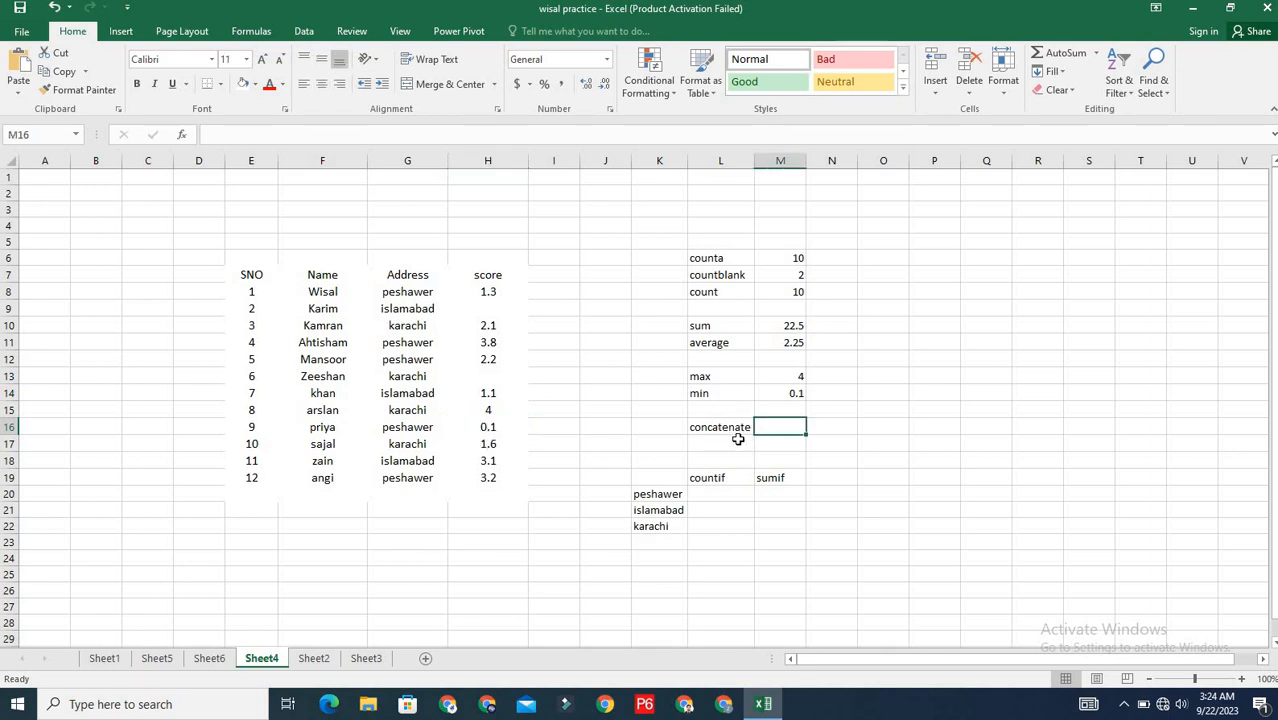
{"action": "type", "text": "co"}
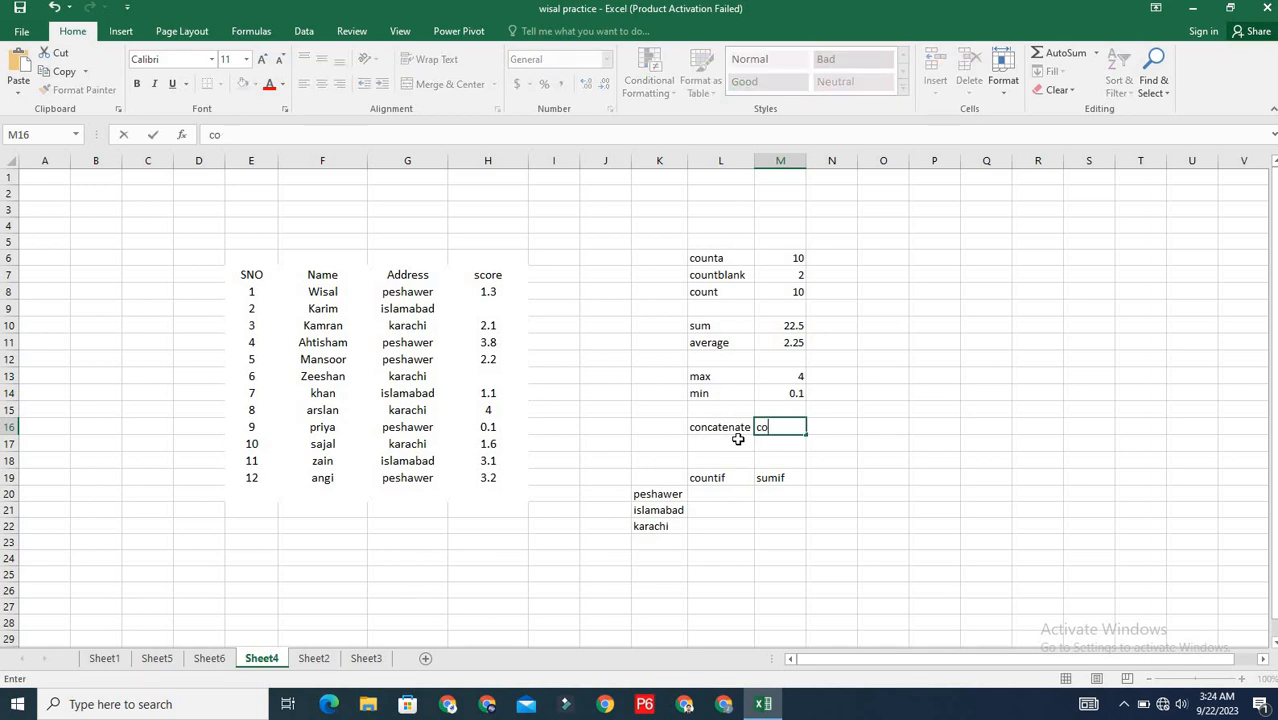
{"action": "type", "text": "n=con"}
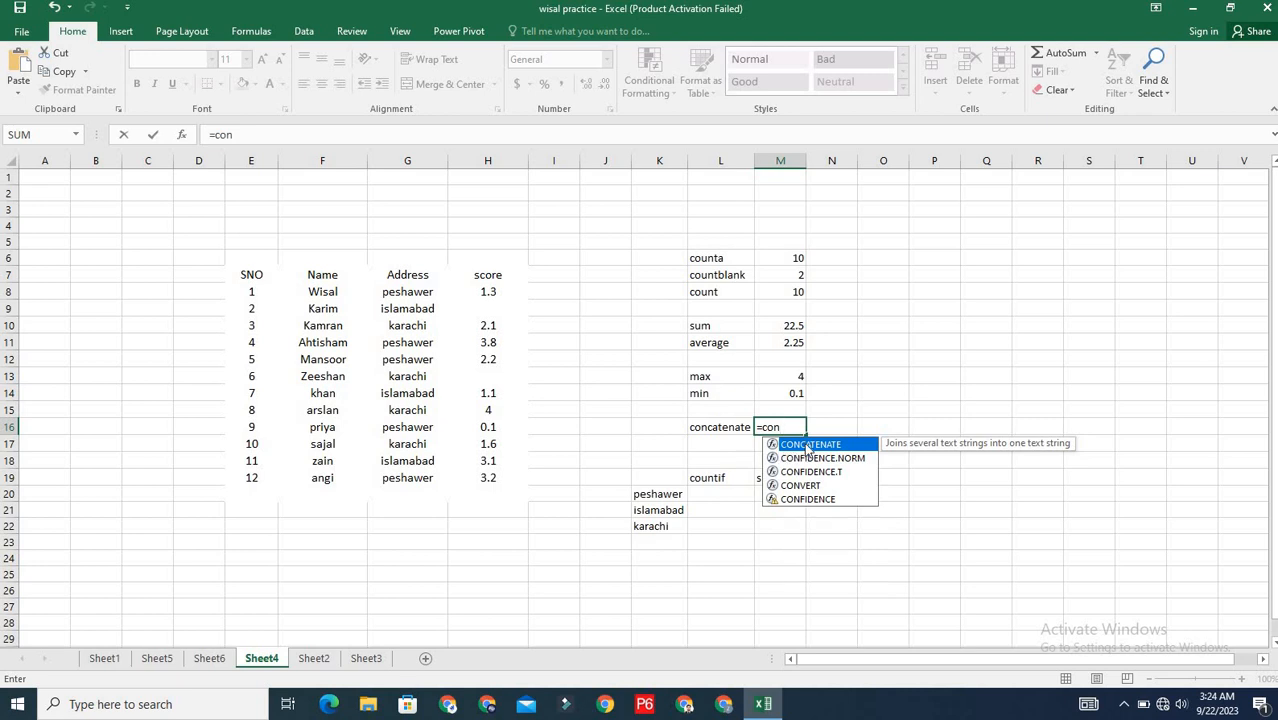
{"action": "double_click", "coordinate": [806, 445]}
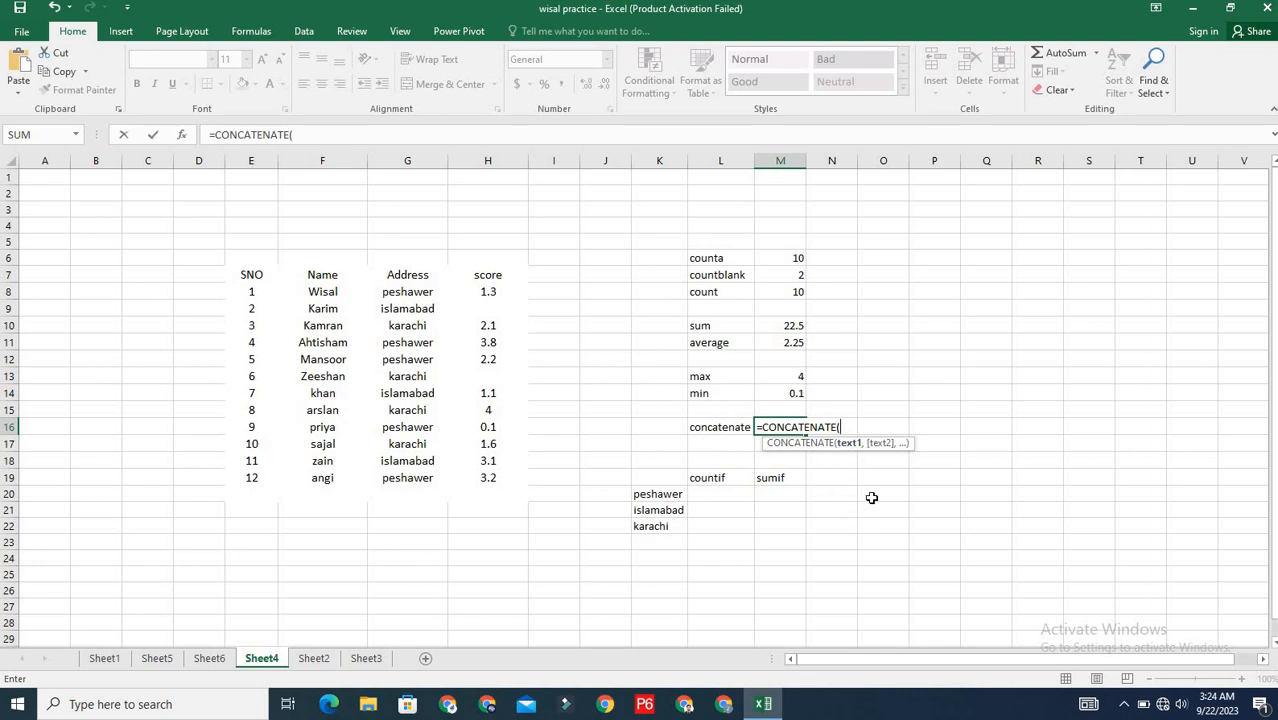
{"action": "left_click_drag", "start_coordinate": [497, 291], "coordinate": [500, 482]}
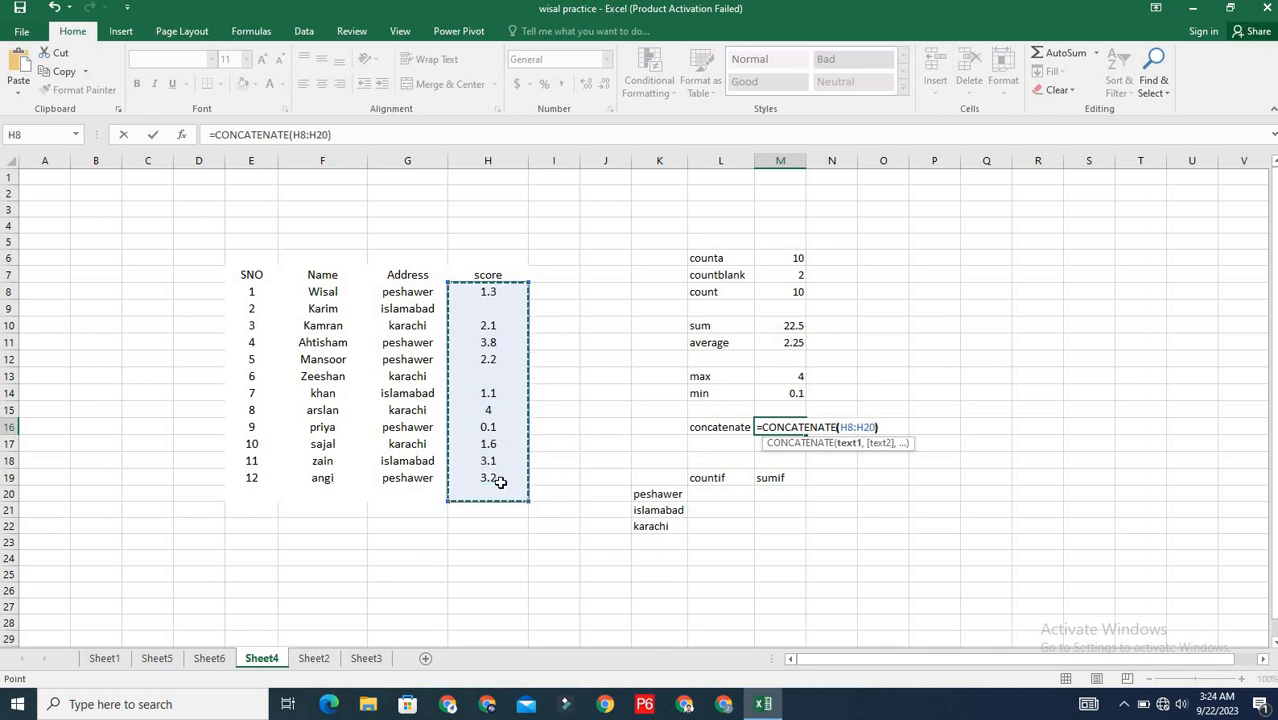
{"action": "type", "text": ")"}
{"action": "key", "text": "Return"}
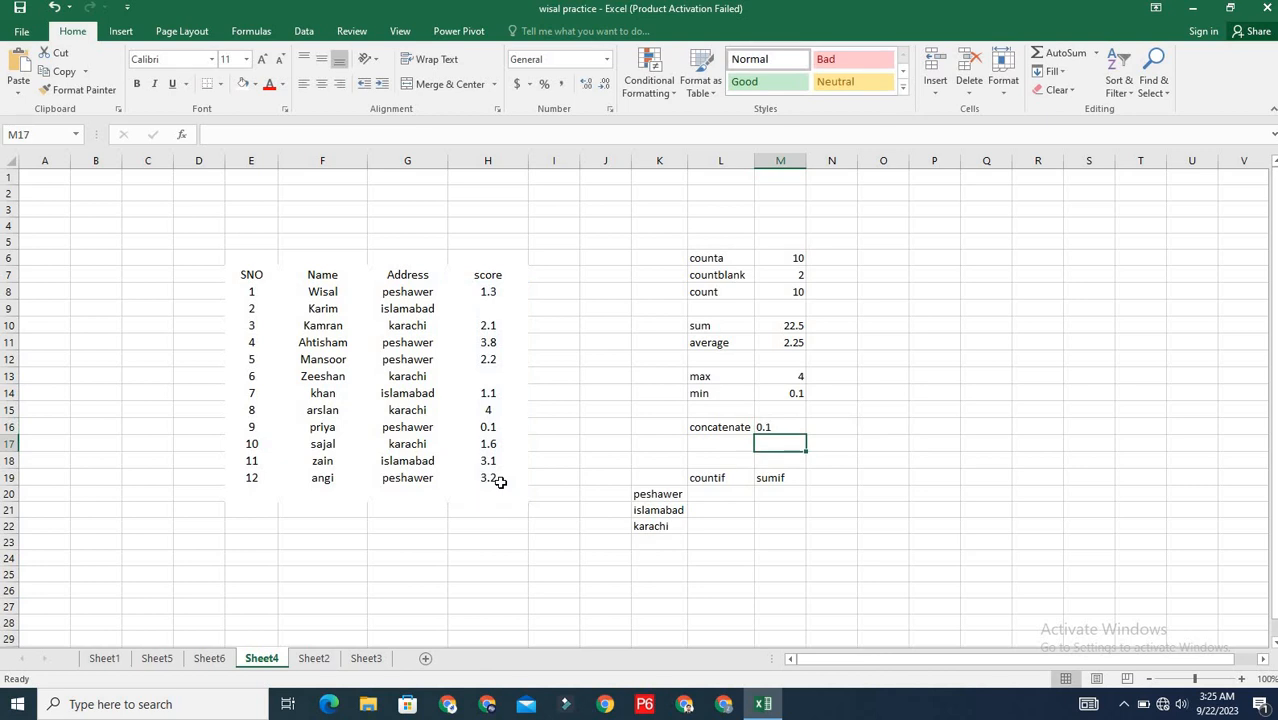
{"action": "left_click", "coordinate": [775, 427]}
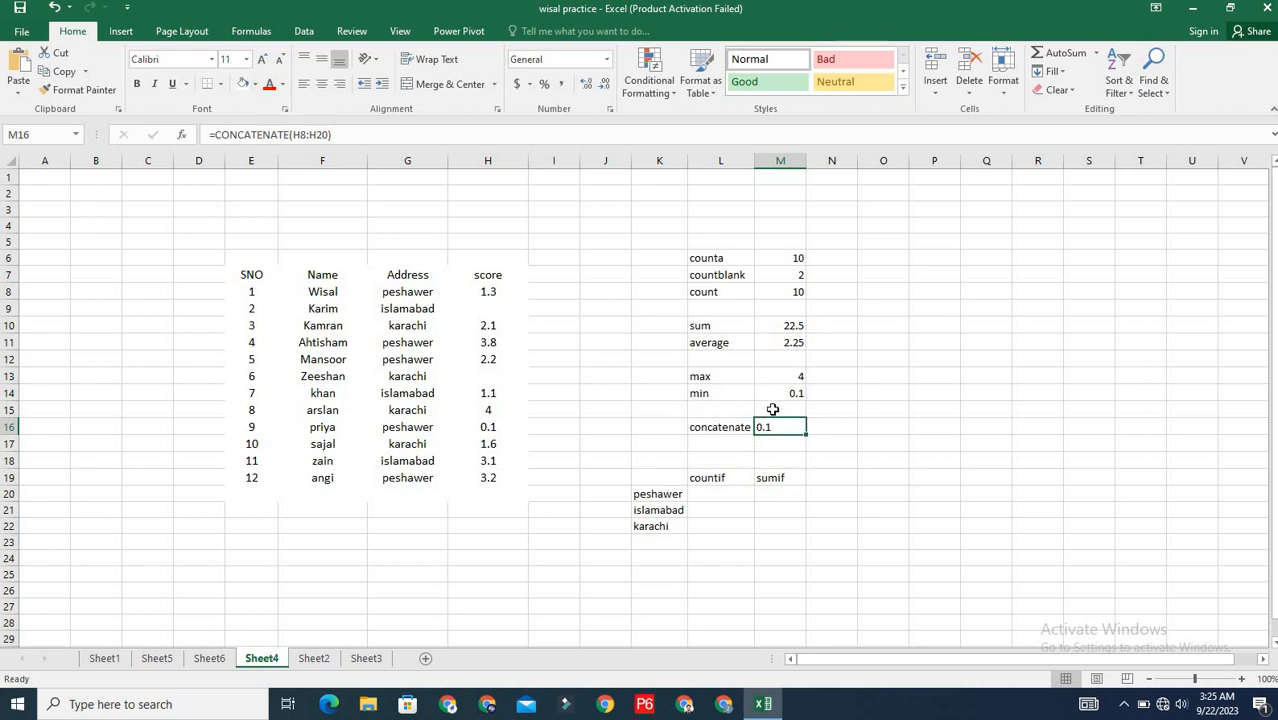
Enter the formula =COUNTIF(G8:G19,H8:H19) in cell L20, under countif in the peshawer row
{"action": "scroll", "coordinate": [773, 410], "scroll_direction": "down", "scroll_amount": 1}
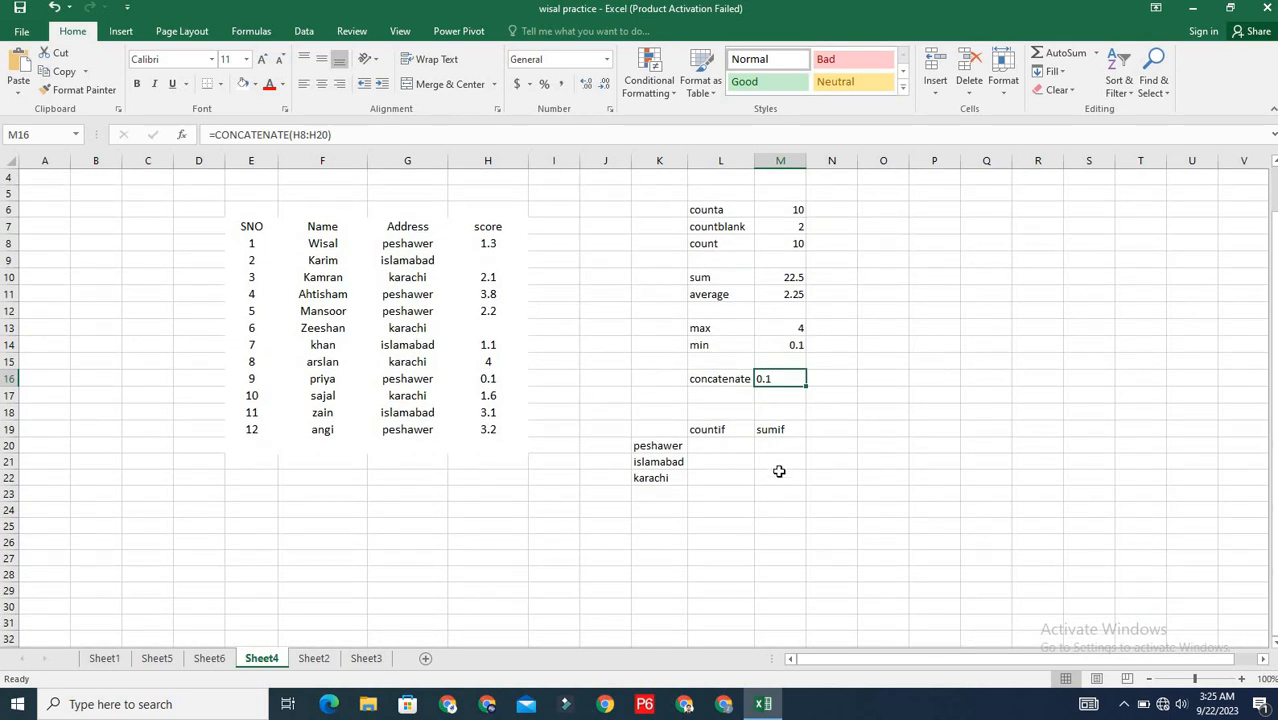
{"action": "left_click", "coordinate": [709, 448]}
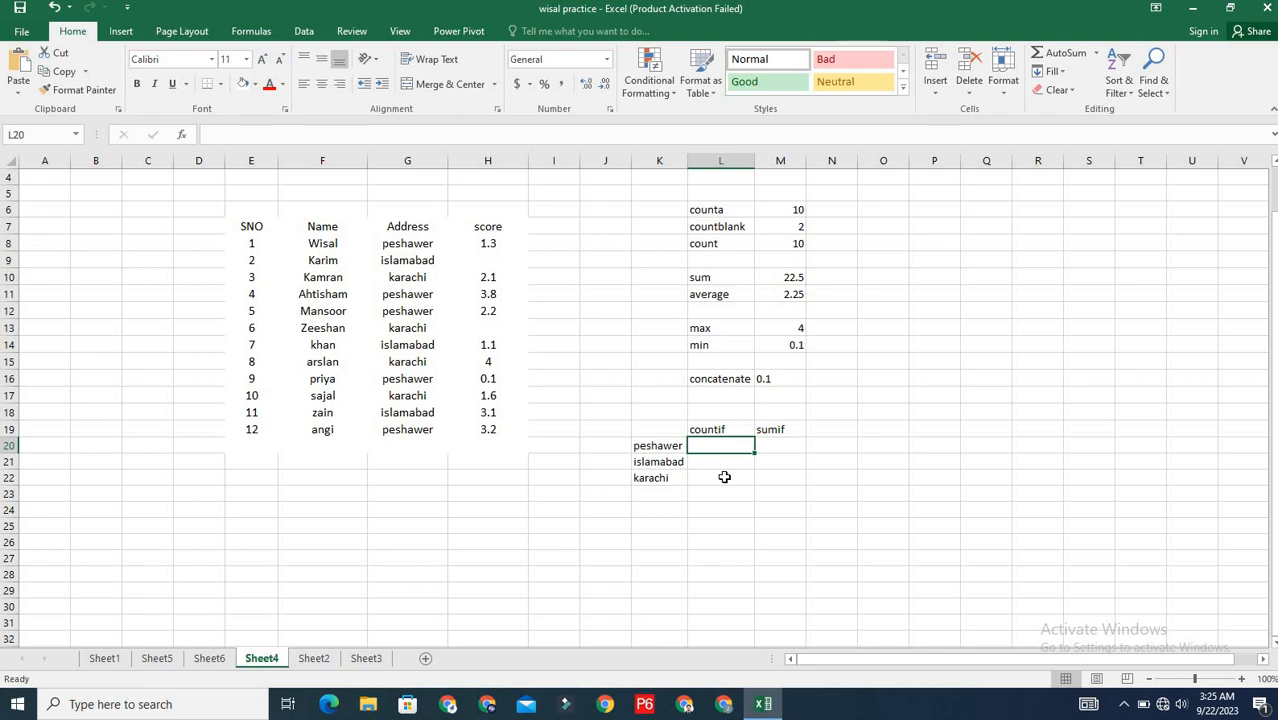
{"action": "type", "text": "="}
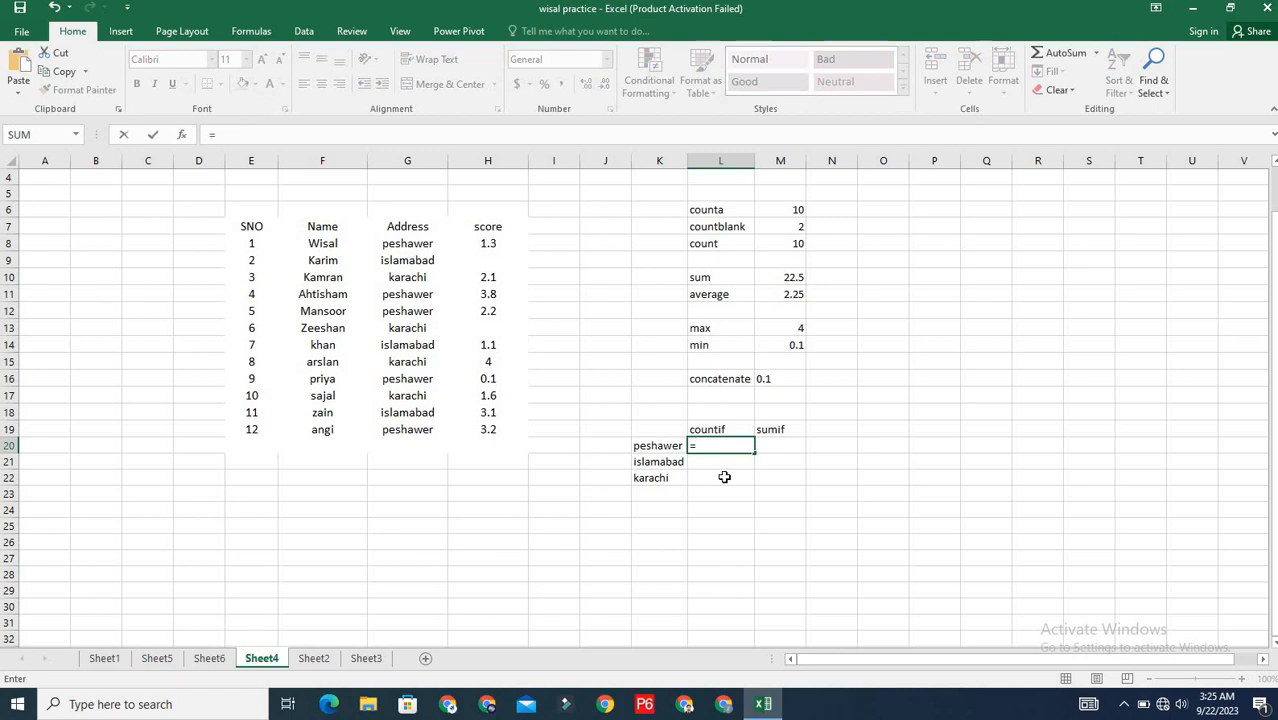
{"action": "type", "text": "count"}
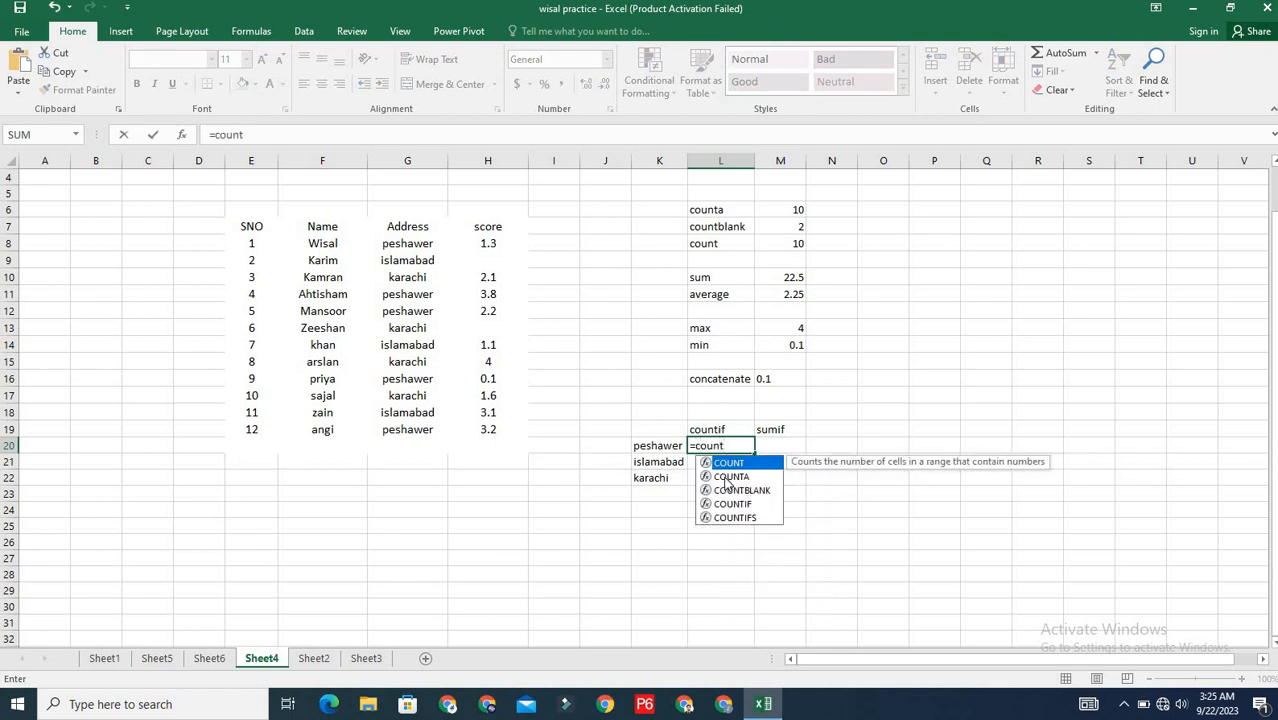
{"action": "type", "text": "if"}
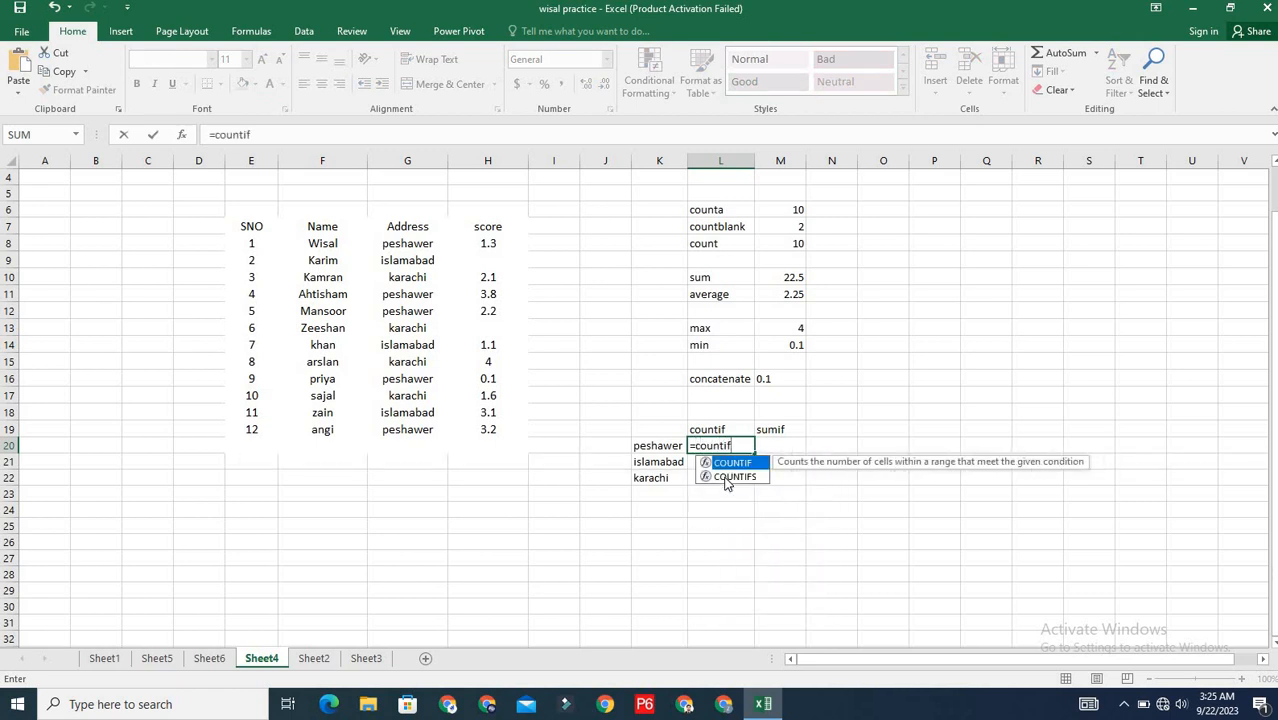
{"action": "type", "text": "("}
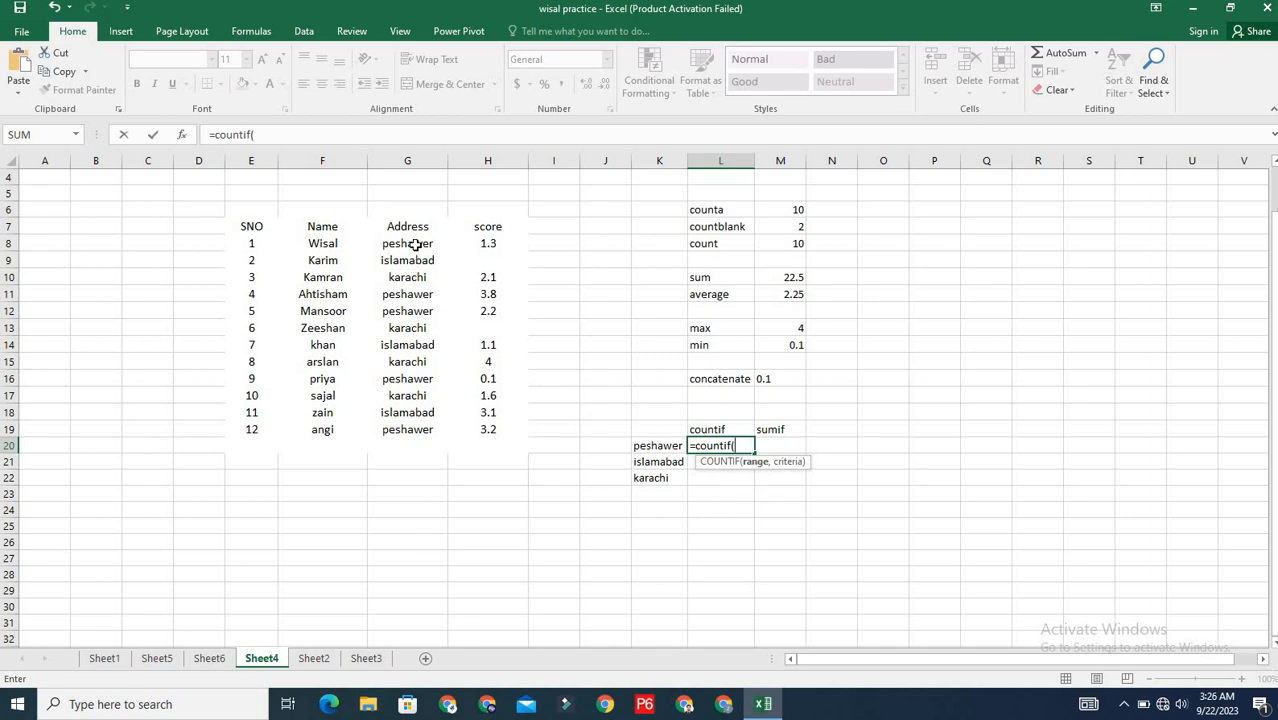
{"action": "left_click_drag", "start_coordinate": [415, 245], "coordinate": [412, 441]}
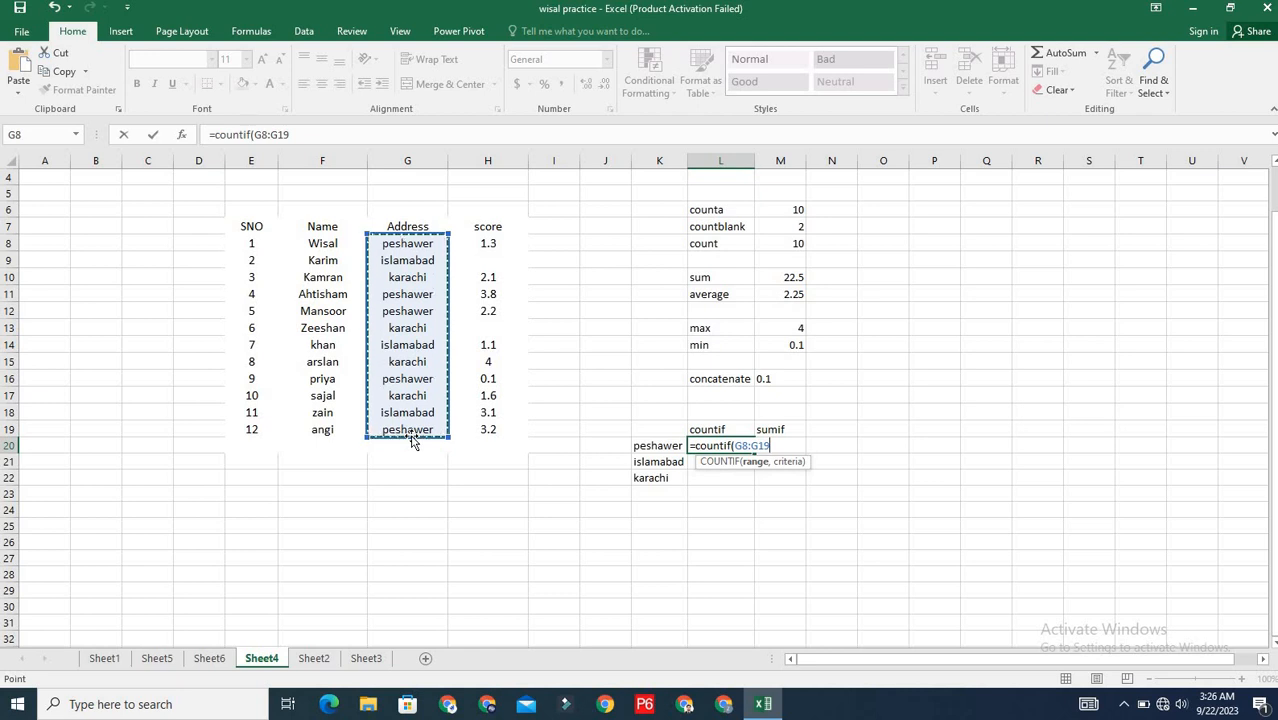
{"action": "type", "text": ","}
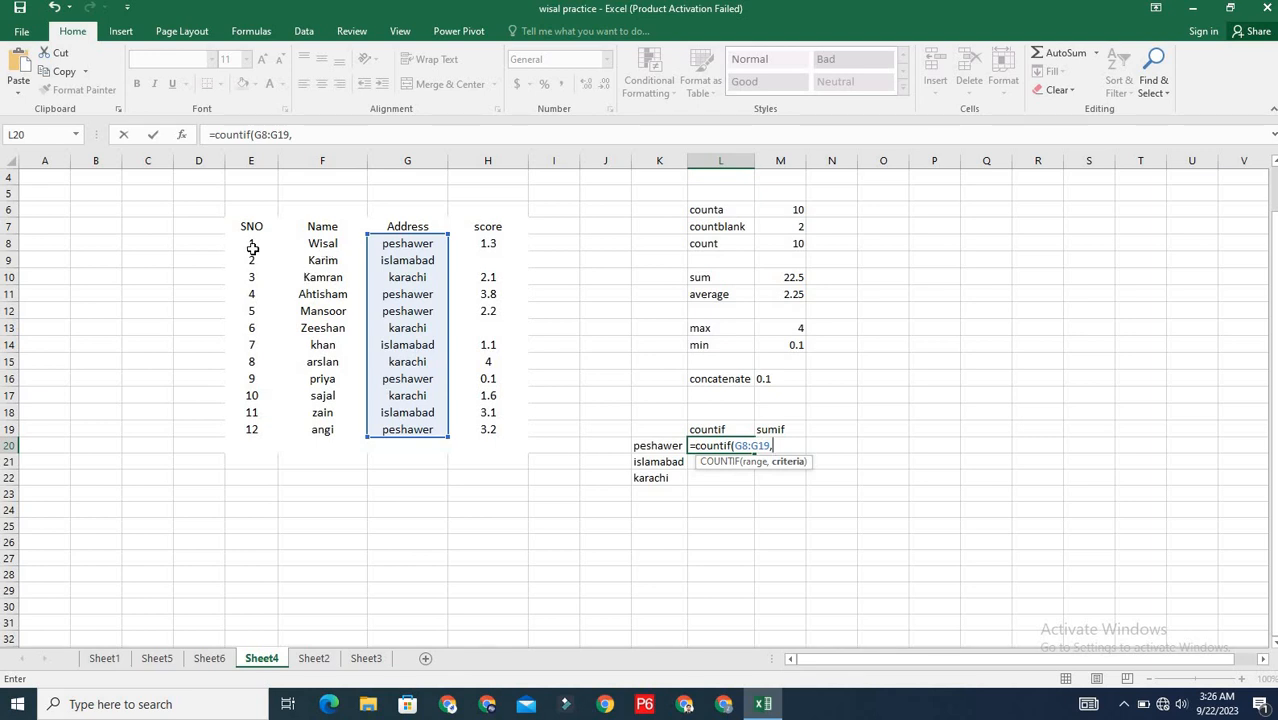
{"action": "left_click_drag", "start_coordinate": [490, 244], "coordinate": [491, 431]}
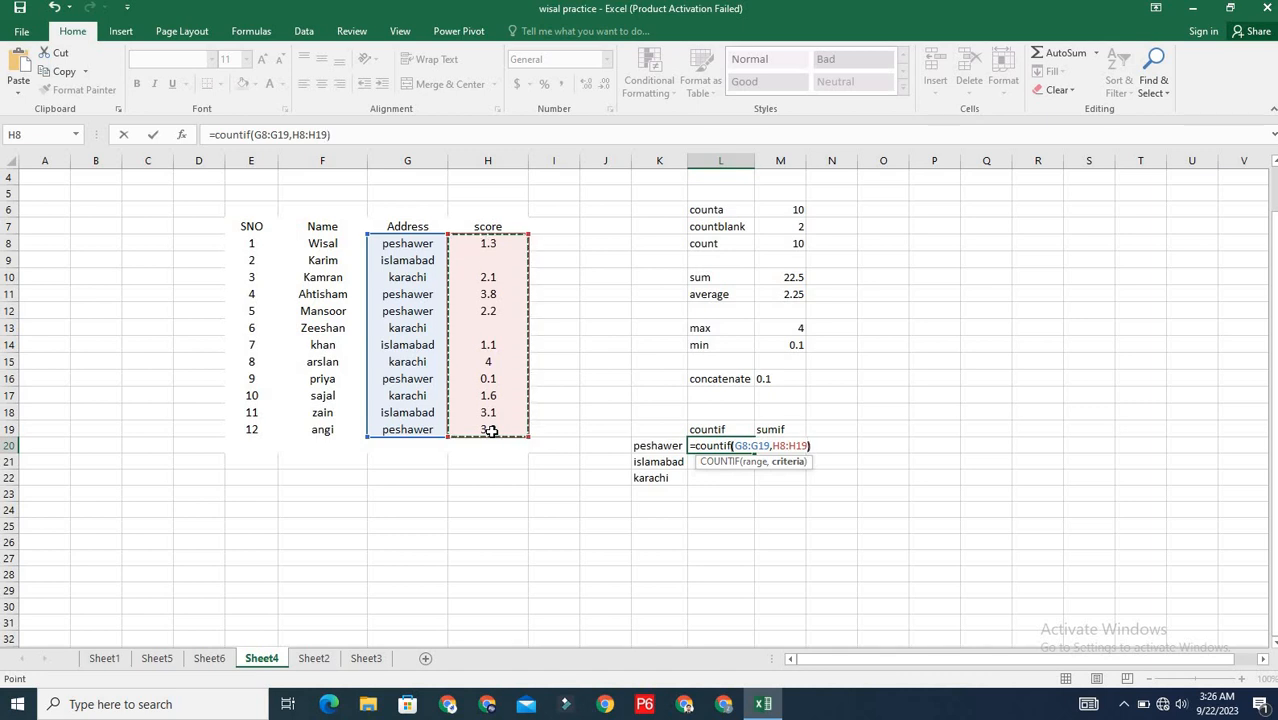
{"action": "key", "text": "Return"}
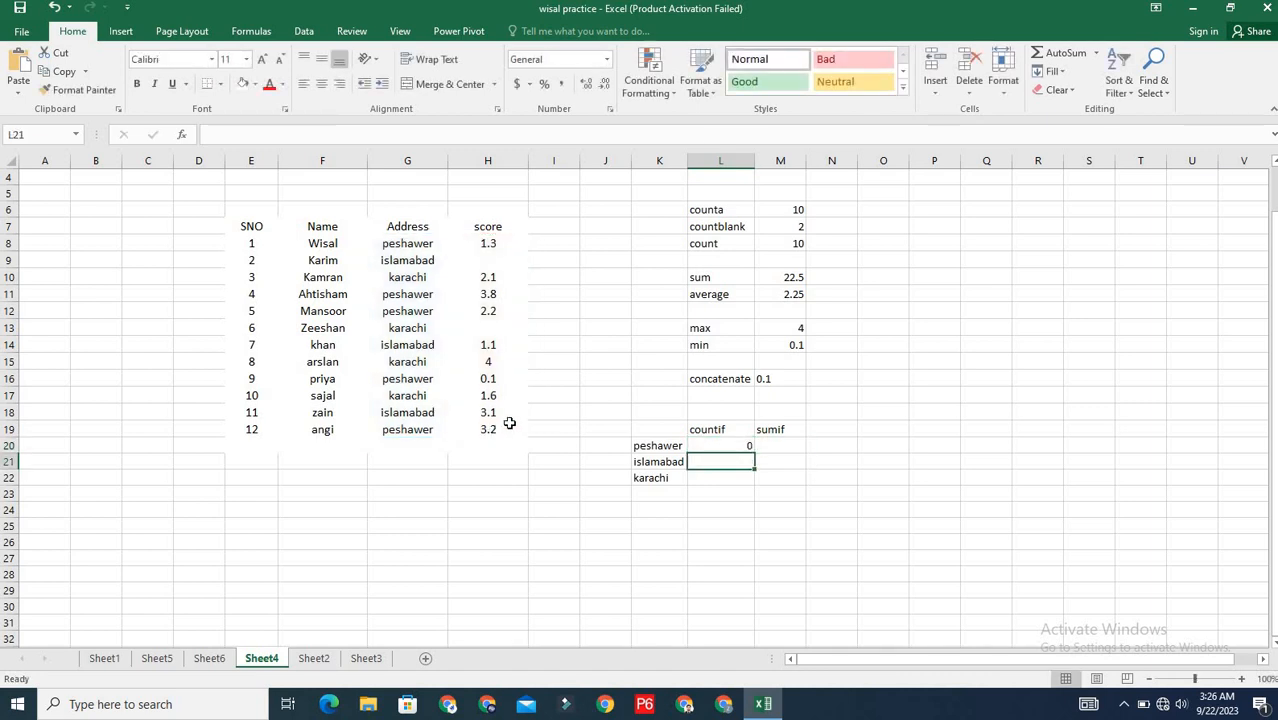
Try replacing the COUNTIF arguments in cell L20 with the range E7:H19 and the criteria G7:G19
{"action": "left_click", "coordinate": [744, 447]}
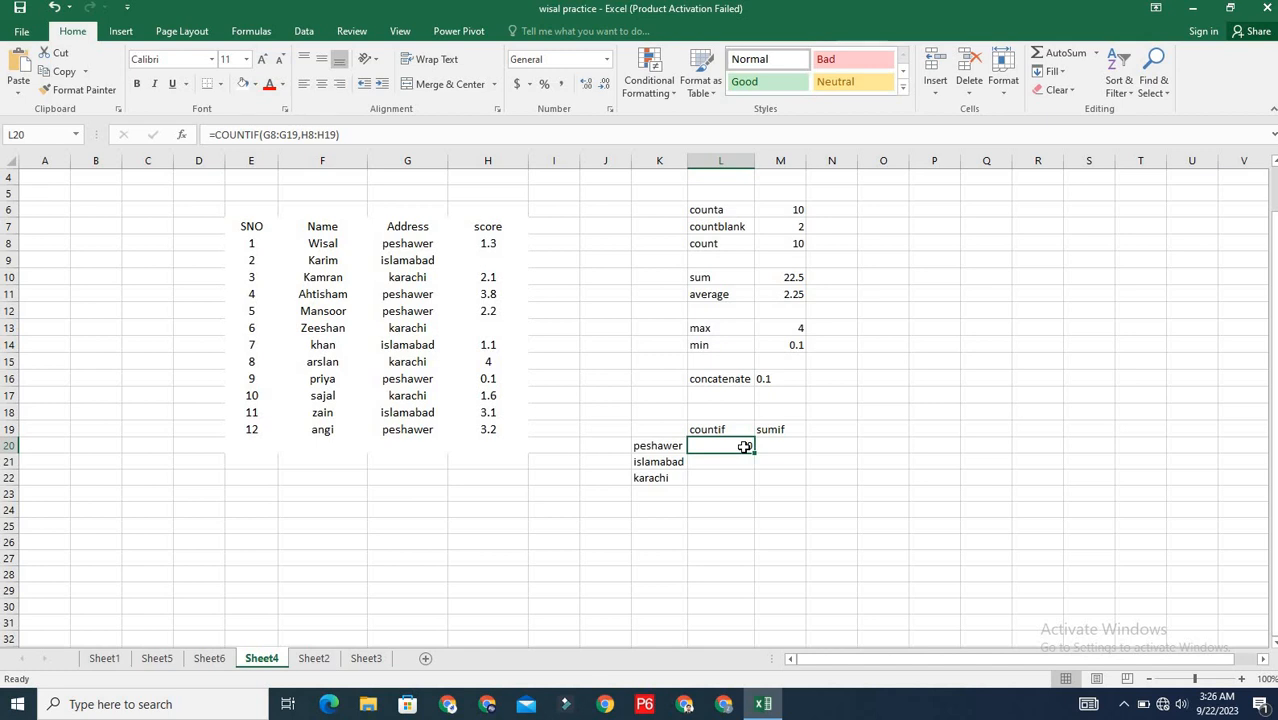
{"action": "double_click", "coordinate": [744, 447]}
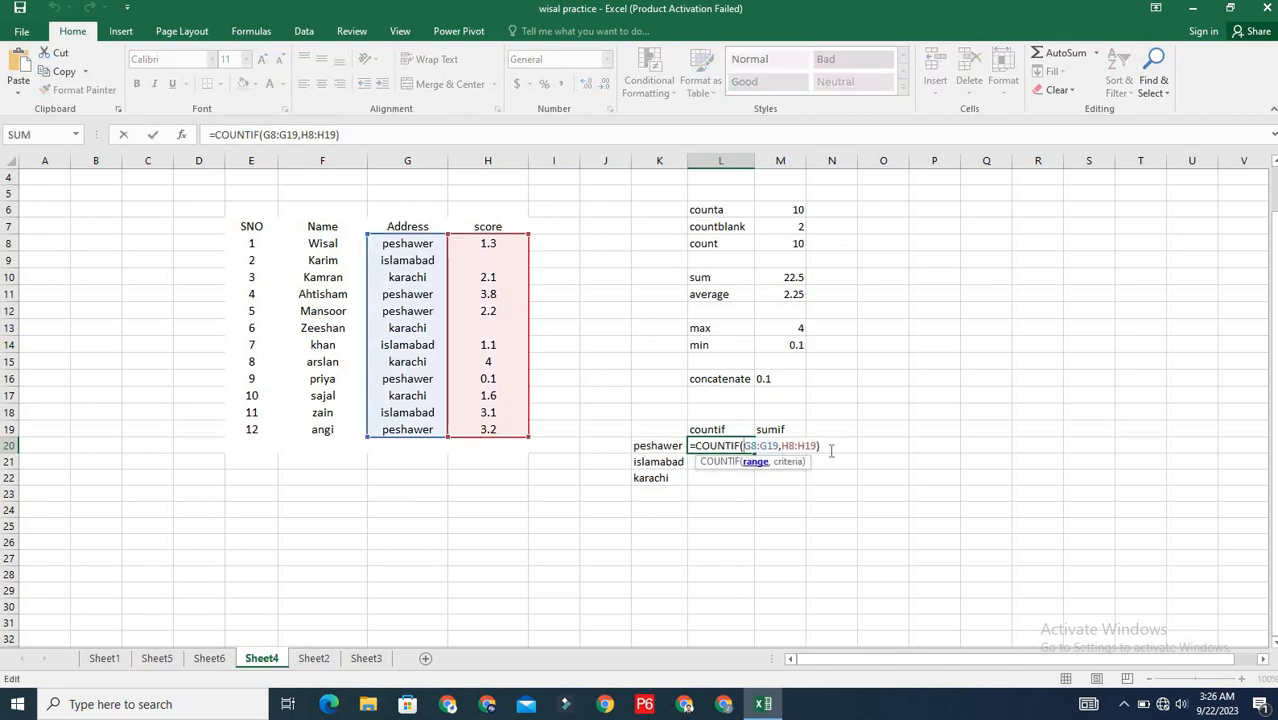
{"action": "left_click_drag", "start_coordinate": [814, 446], "coordinate": [746, 447]}
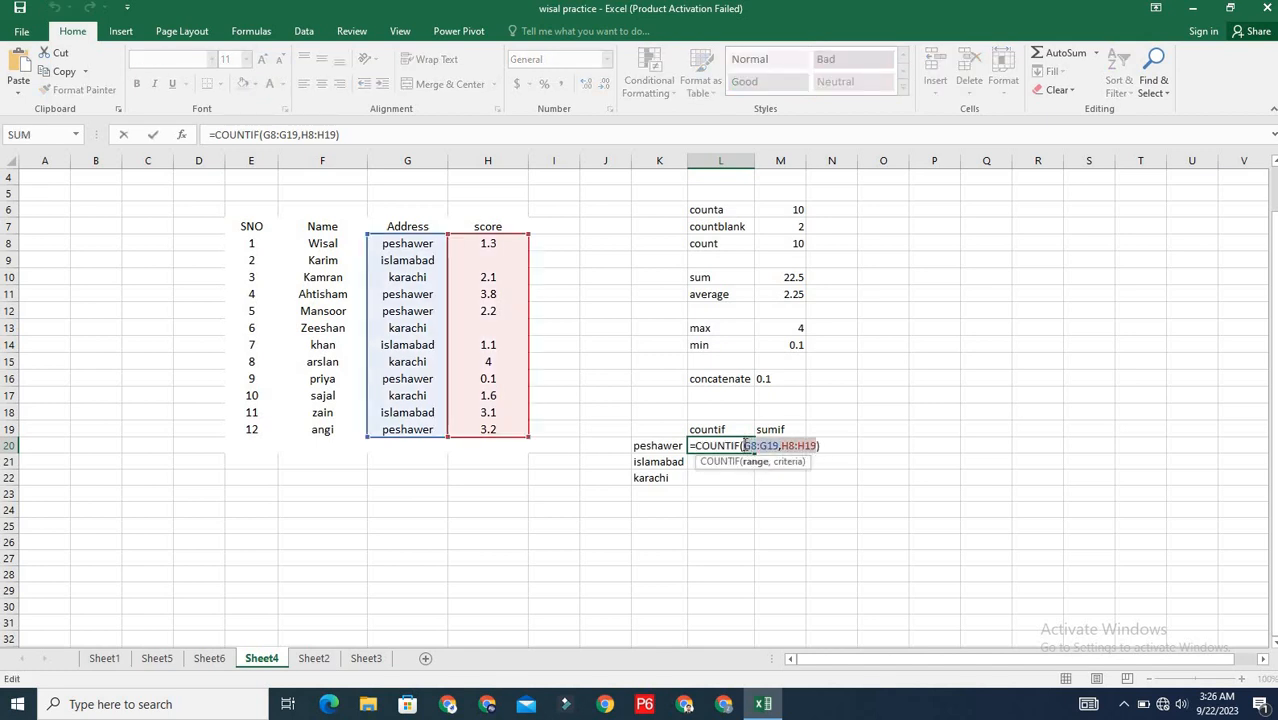
{"action": "key", "text": "BackSpace"}
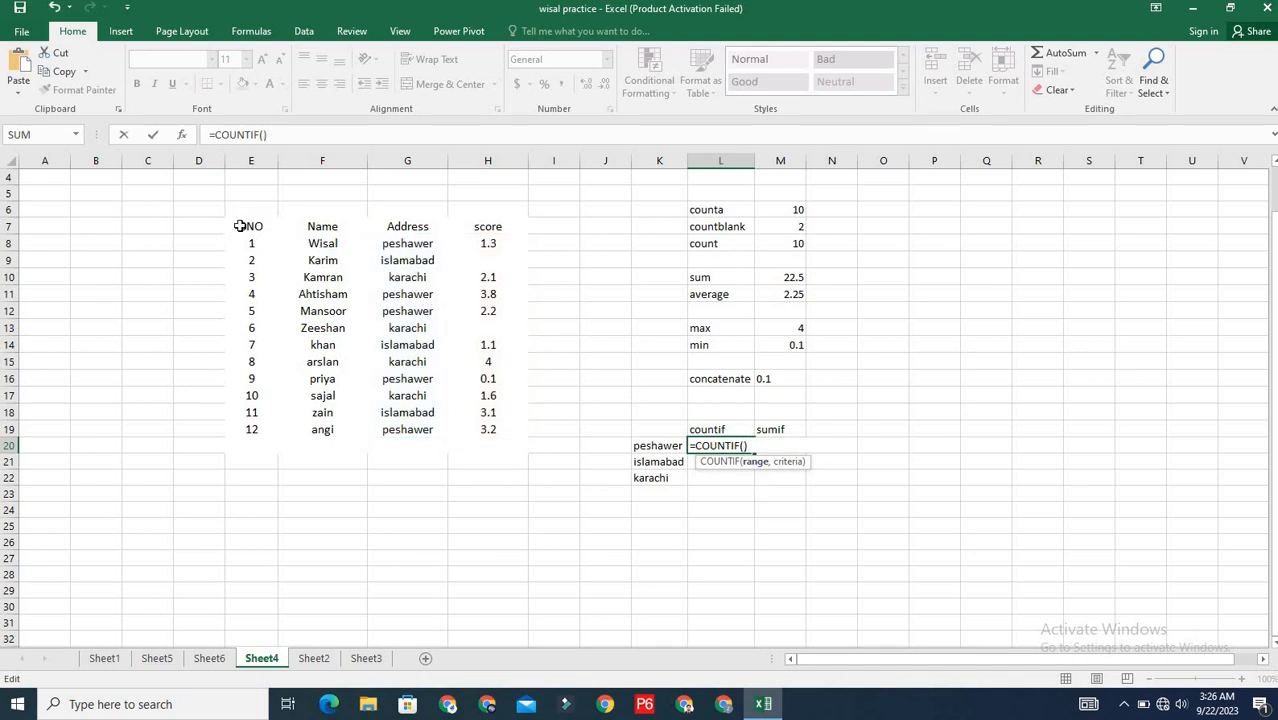
{"action": "left_click_drag", "start_coordinate": [266, 229], "coordinate": [488, 431]}
{"action": "type", "text": ","}
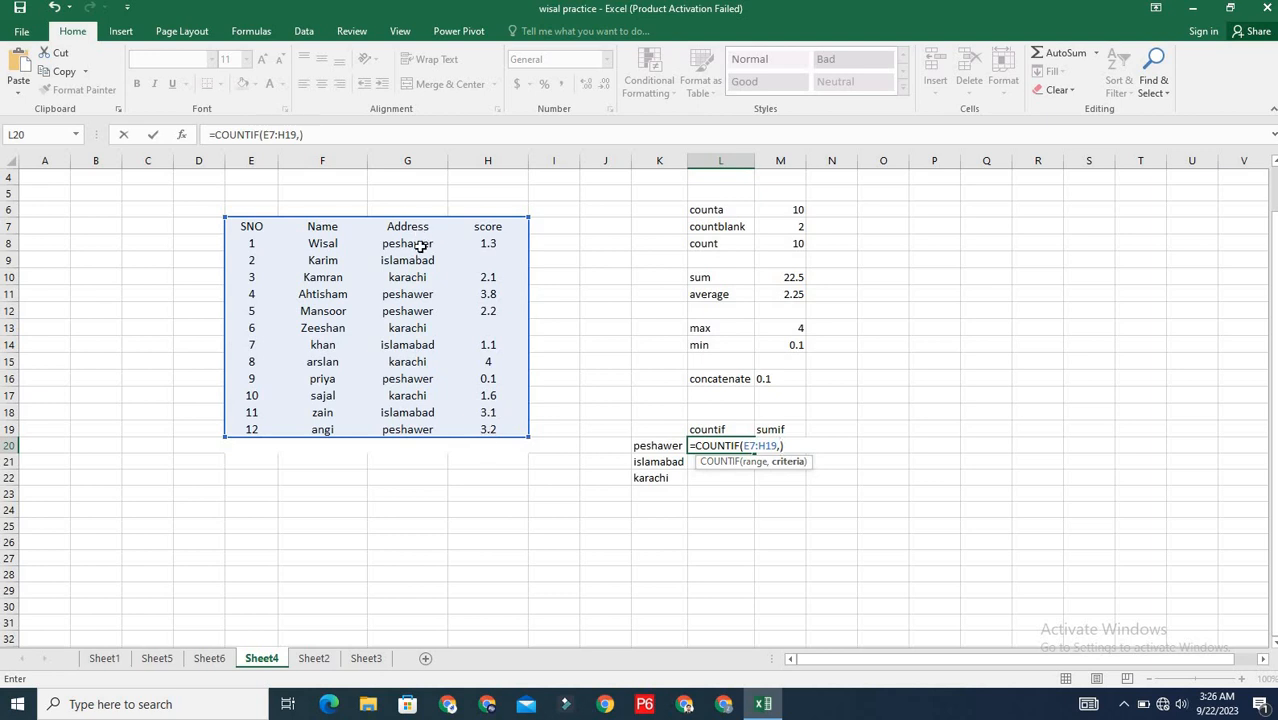
{"action": "left_click_drag", "start_coordinate": [421, 244], "coordinate": [427, 428]}
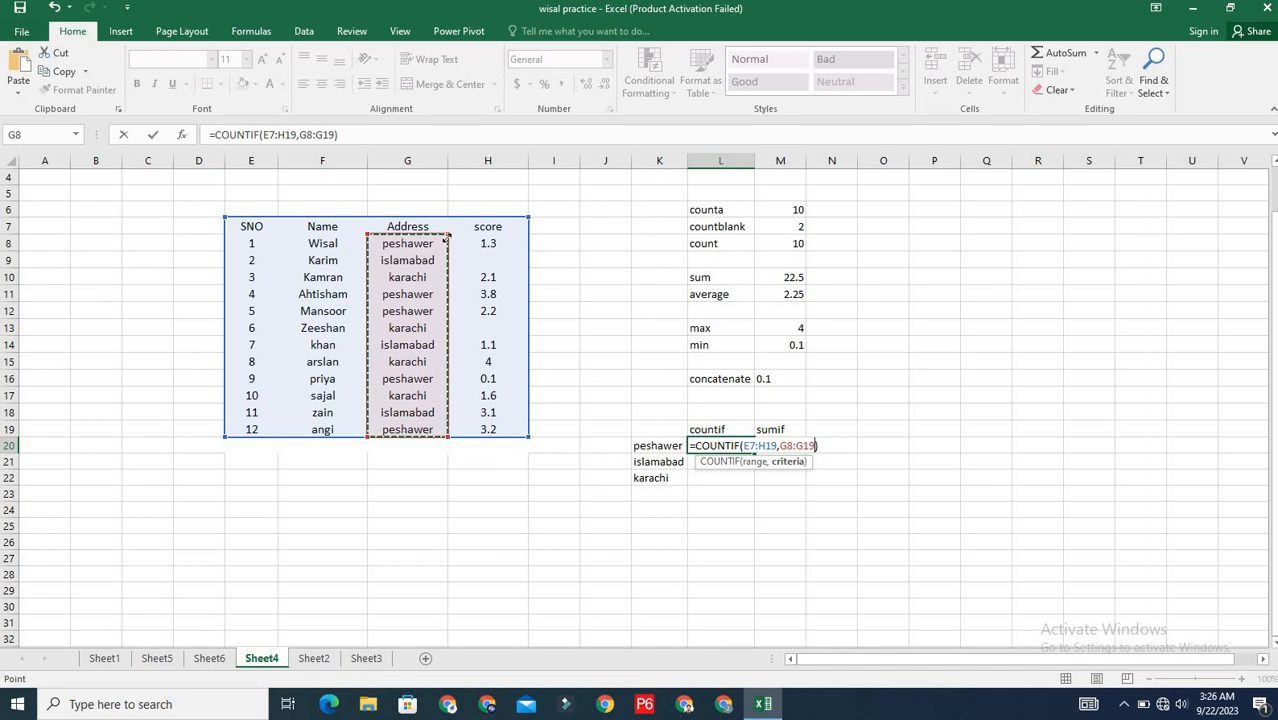
{"action": "left_click_drag", "start_coordinate": [447, 228], "coordinate": [447, 221]}
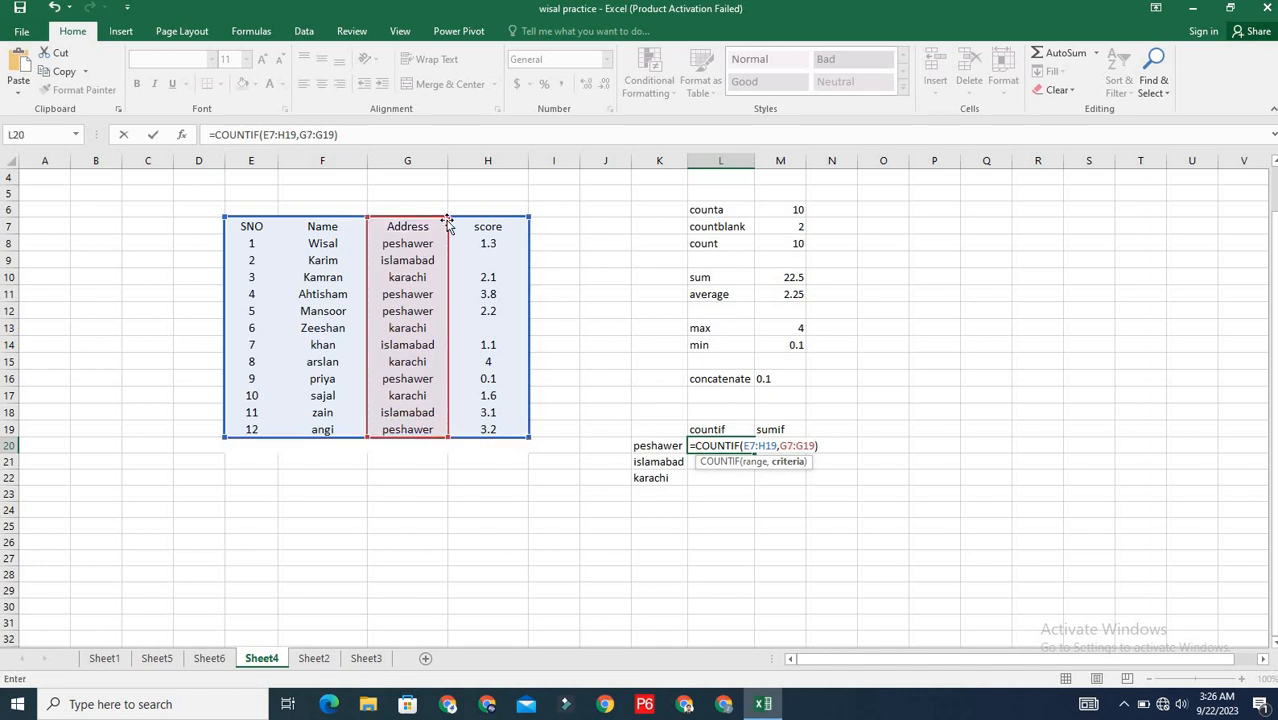
{"action": "key", "text": "Return"}
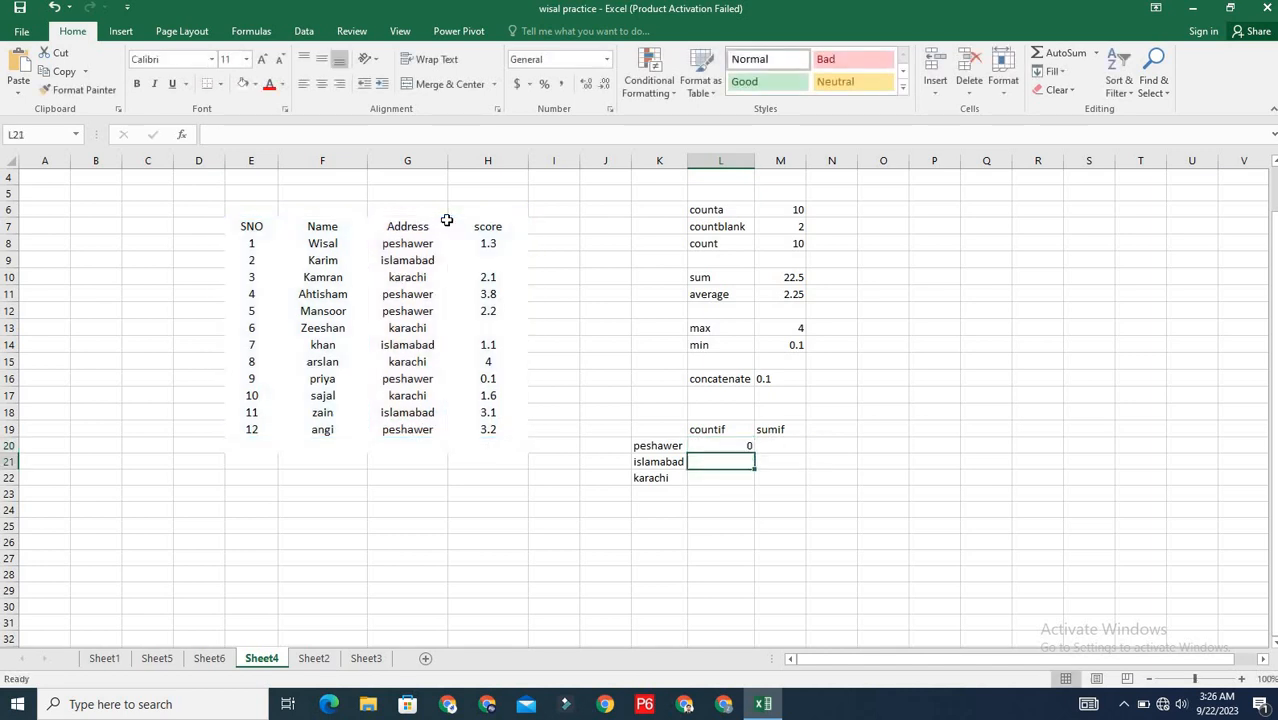
Replace the COUNTIF arguments in cell L20 with range G8:G19 and criteria G8, accepting the proposed formula correction
{"action": "left_click", "coordinate": [737, 447]}
{"action": "double_click", "coordinate": [740, 447]}
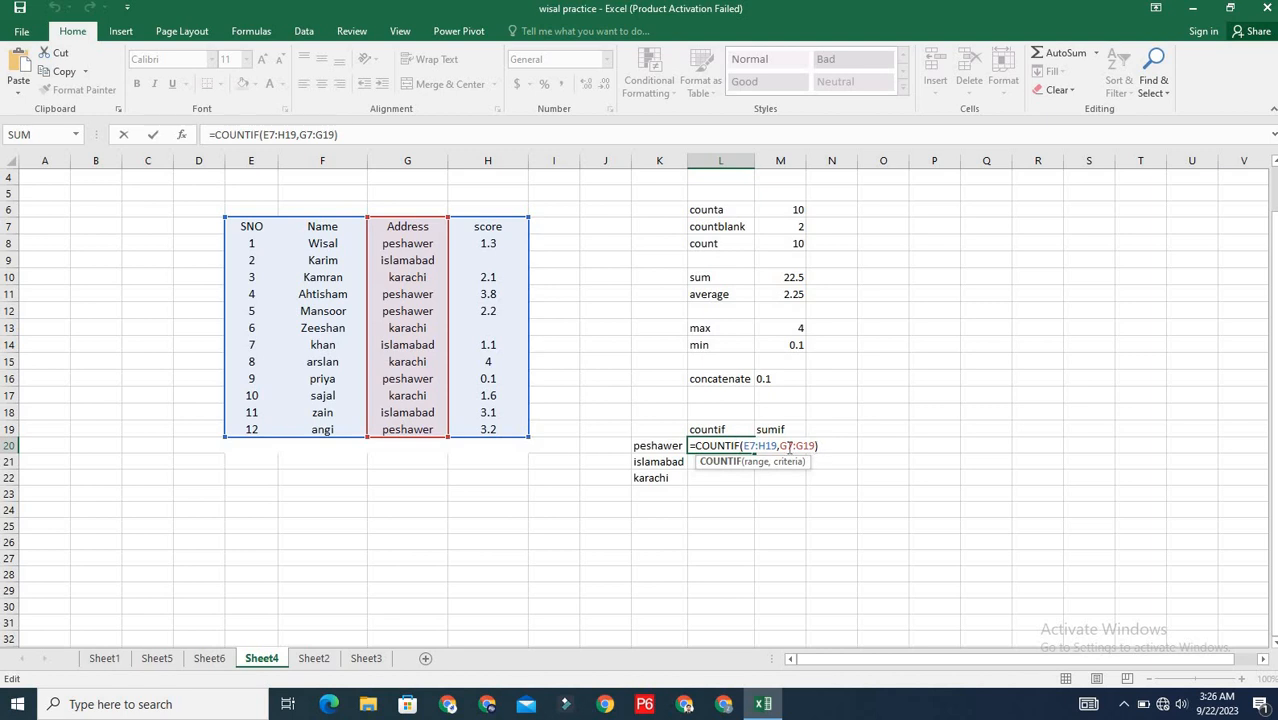
{"action": "left_click_drag", "start_coordinate": [778, 447], "coordinate": [744, 447]}
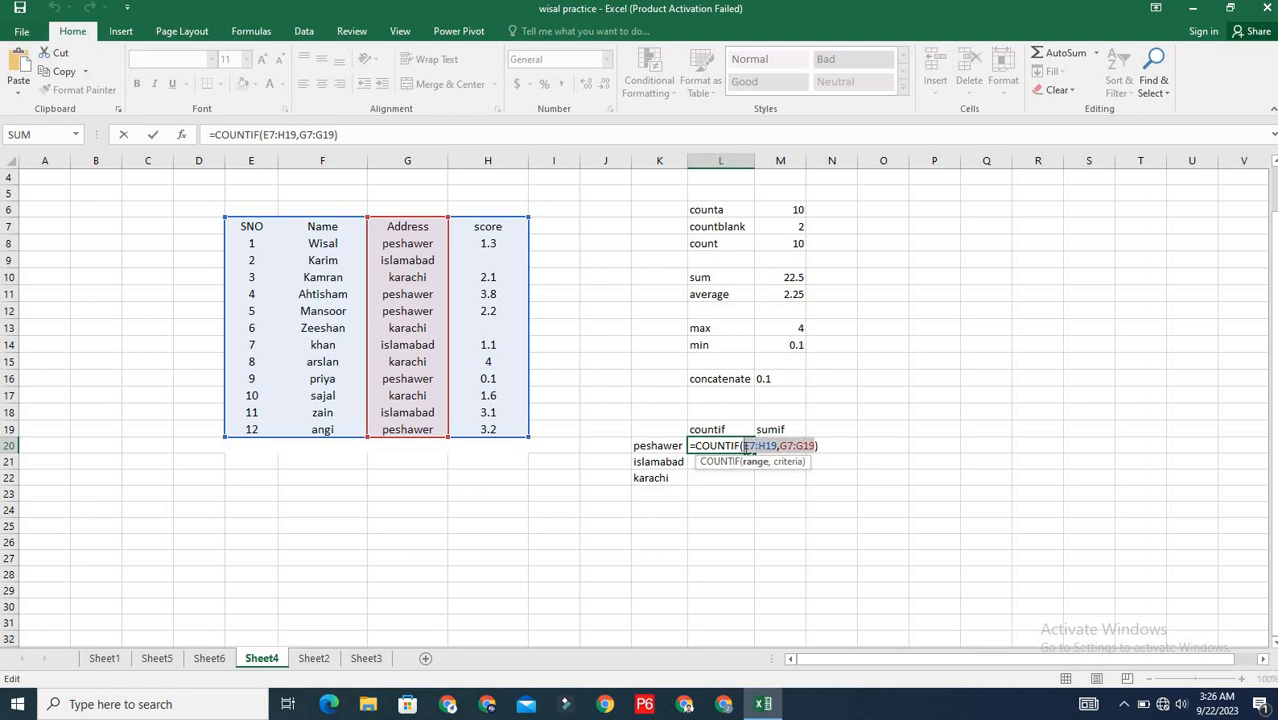
{"action": "key", "text": "BackSpace"}
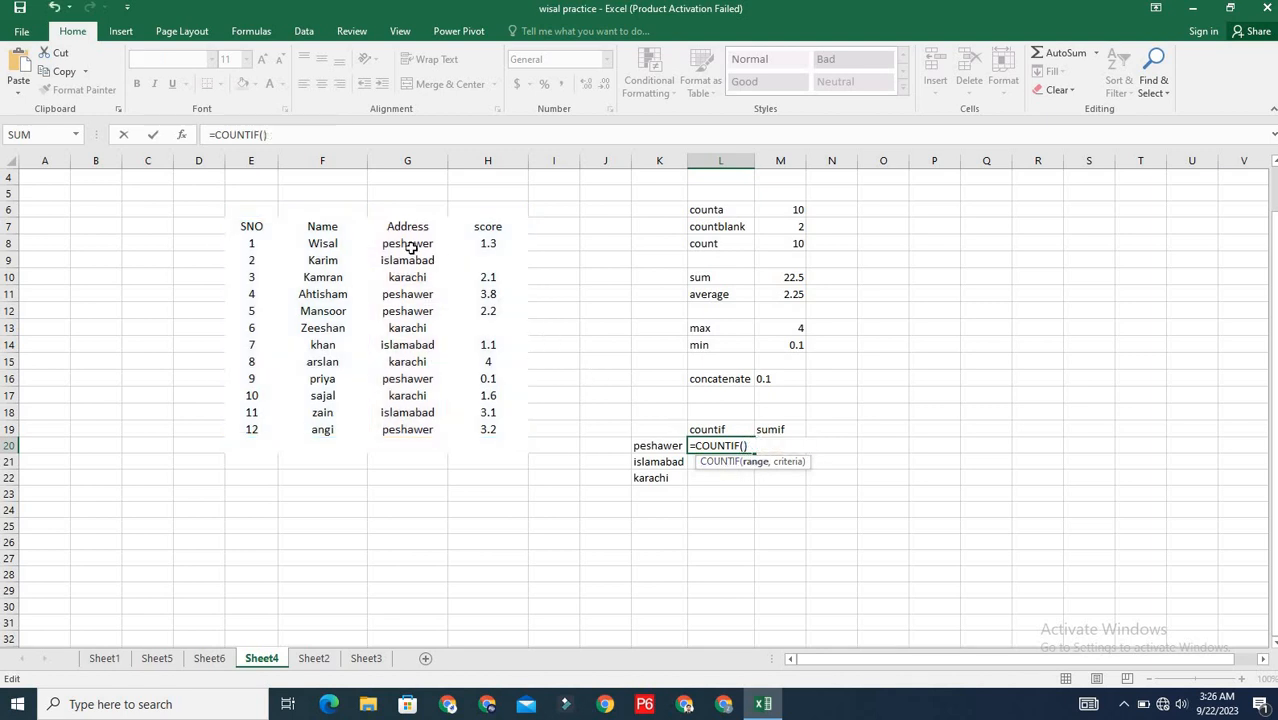
{"action": "left_click_drag", "start_coordinate": [410, 246], "coordinate": [419, 432]}
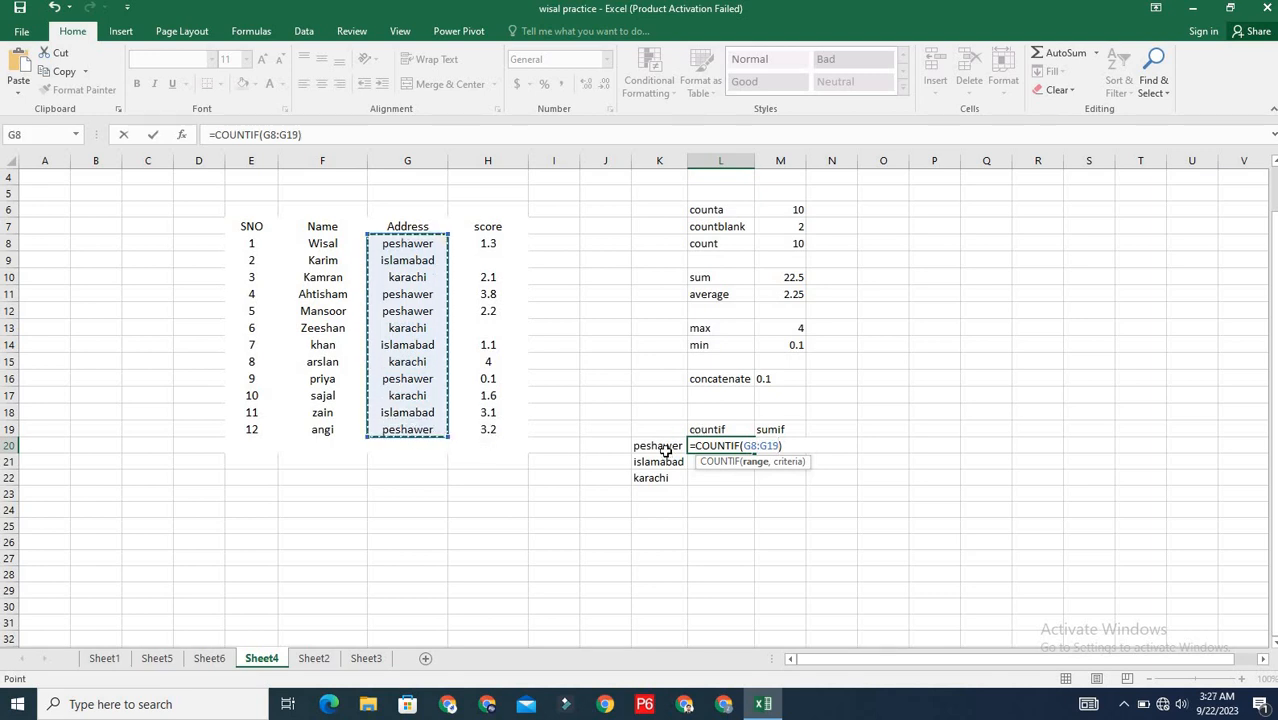
{"action": "type", "text": ","}
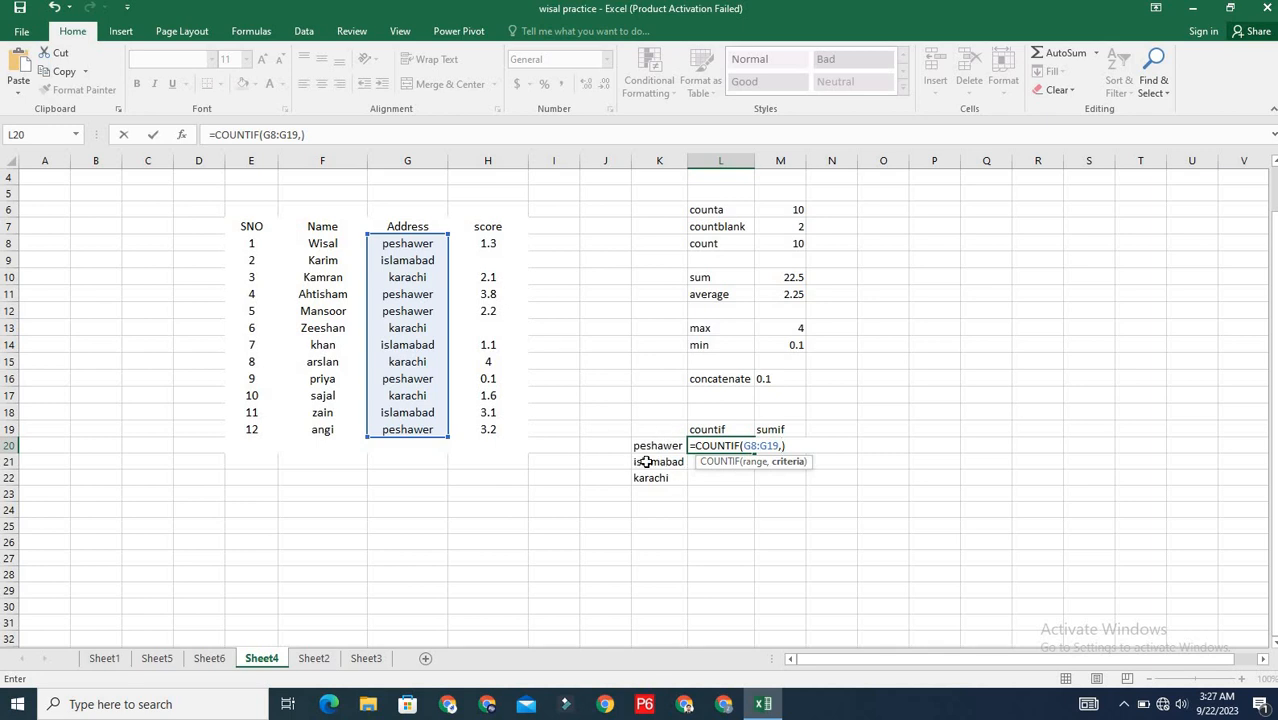
{"action": "left_click", "coordinate": [407, 246]}
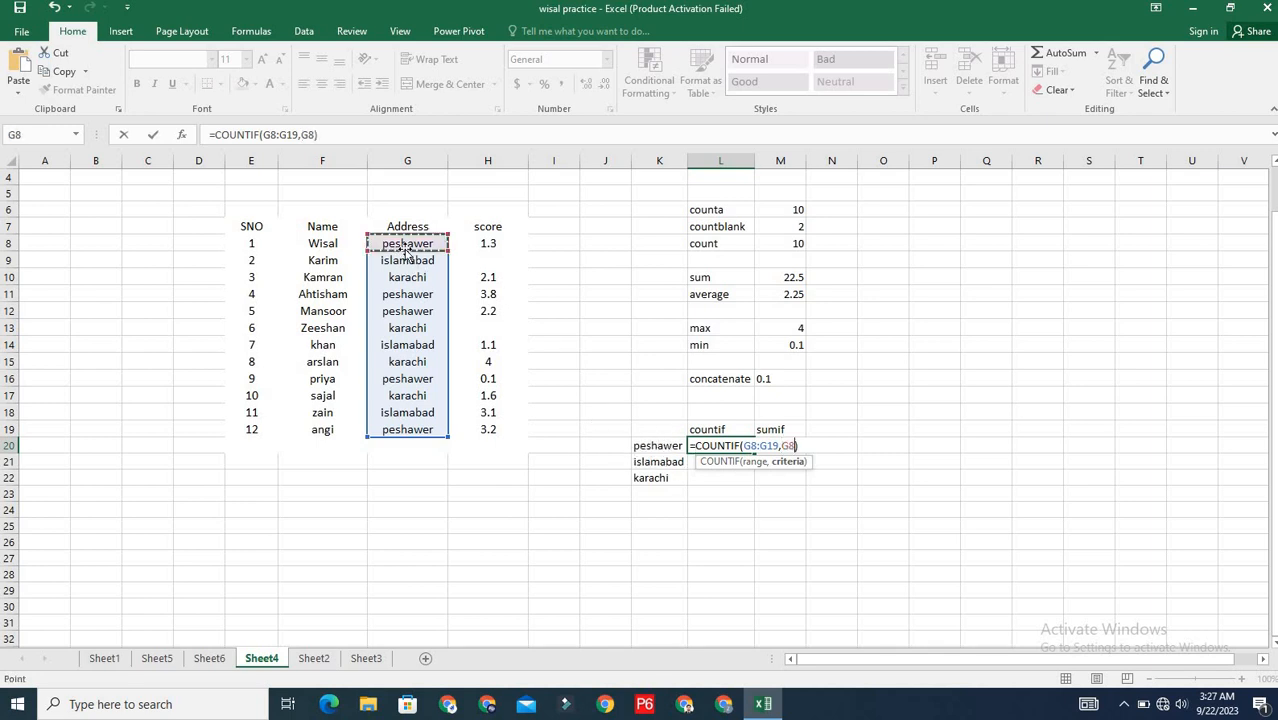
{"action": "type", "text": ")"}
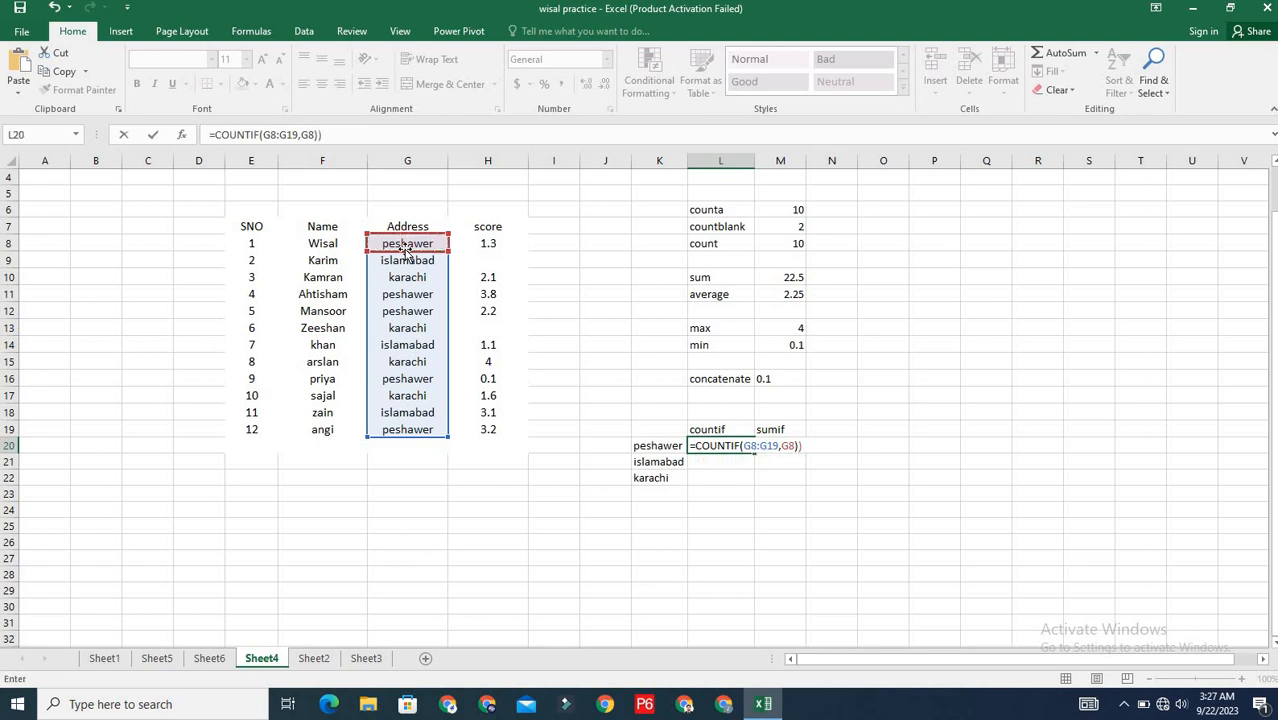
{"action": "key", "text": "Return"}
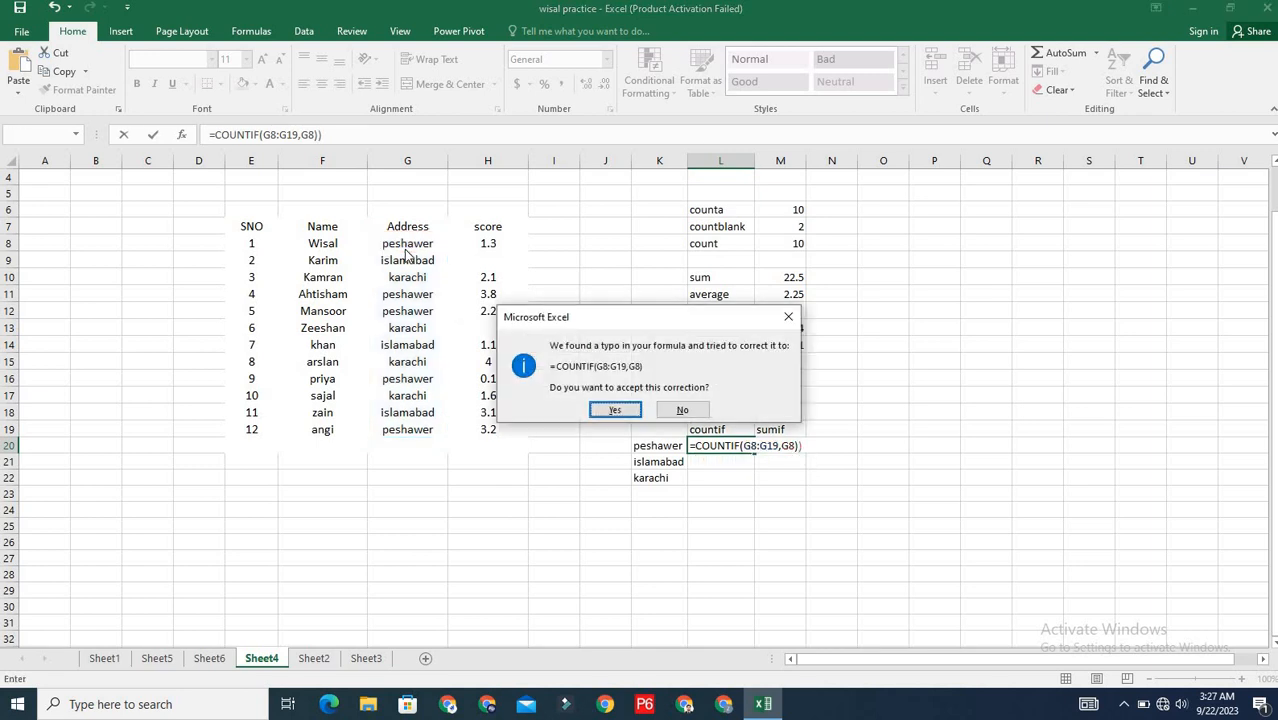
{"action": "left_click", "coordinate": [632, 411]}
{"action": "left_click", "coordinate": [758, 442]}
{"action": "double_click", "coordinate": [750, 446]}
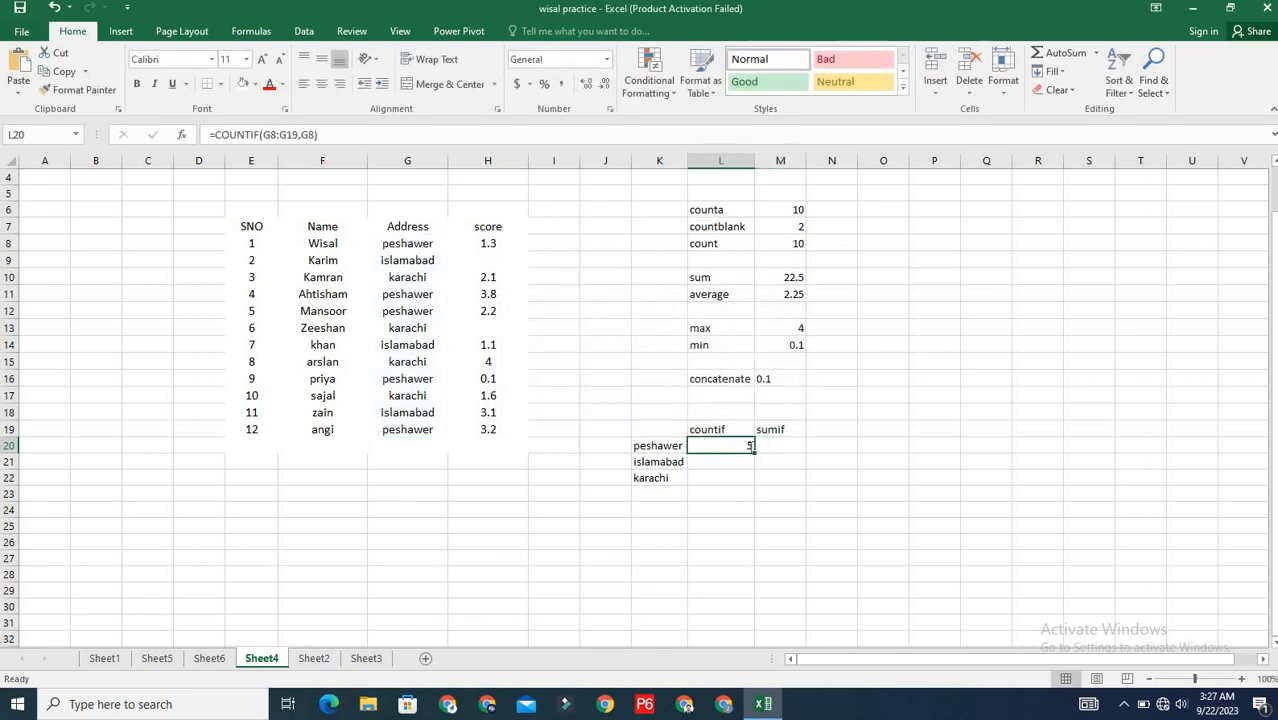
{"action": "key", "text": "Return"}
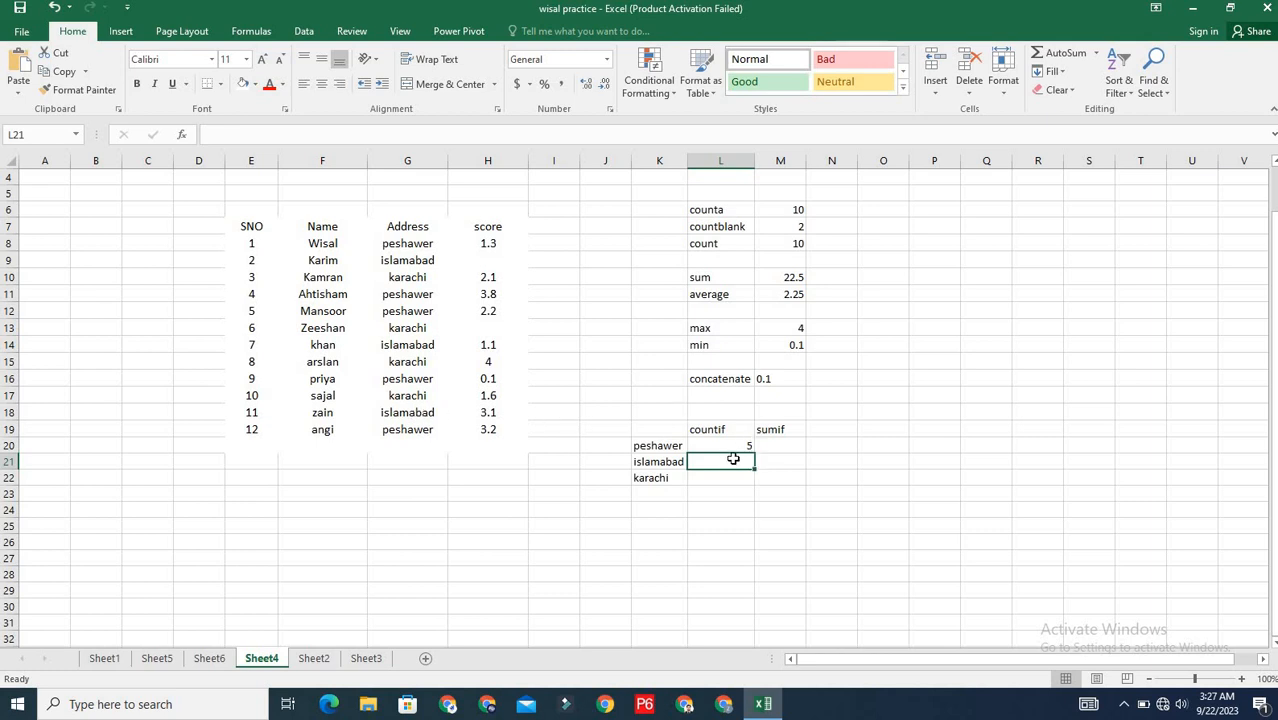
Enter the formula =COUNTIF(G8:G19,G9) in cell L21 to count the islamabad addresses
{"action": "type", "text": "="}
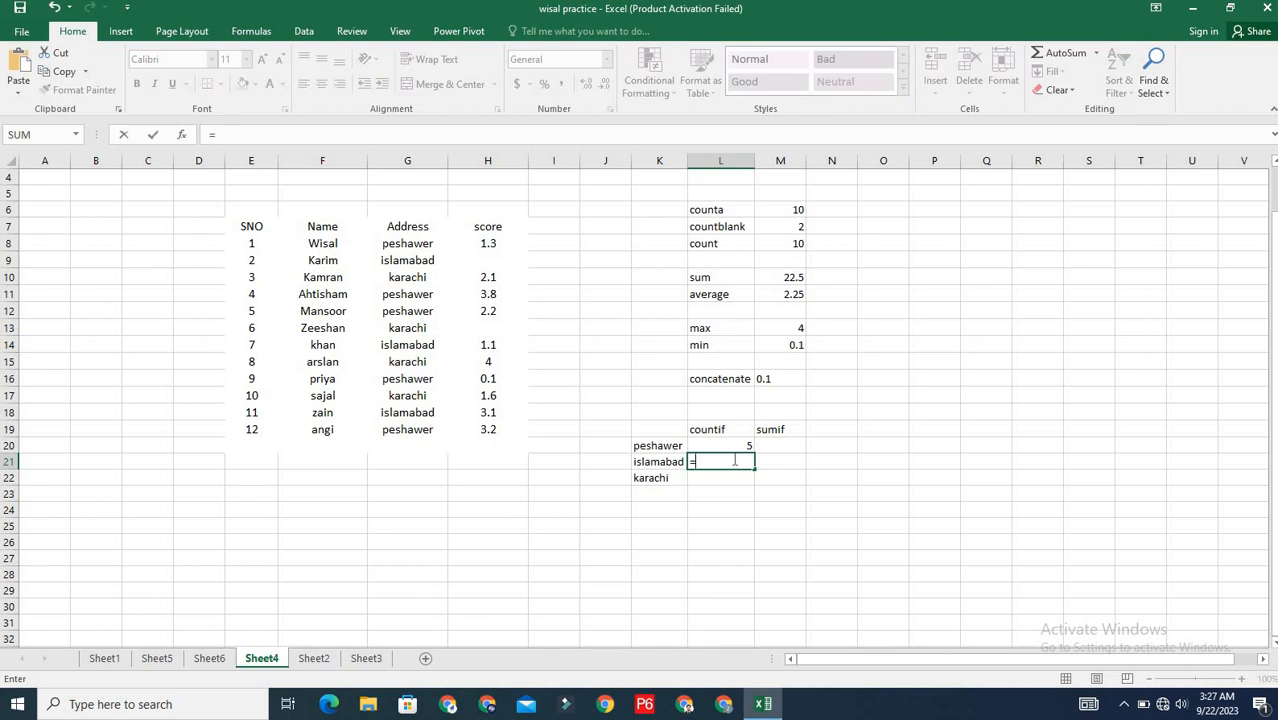
{"action": "type", "text": "counti"}
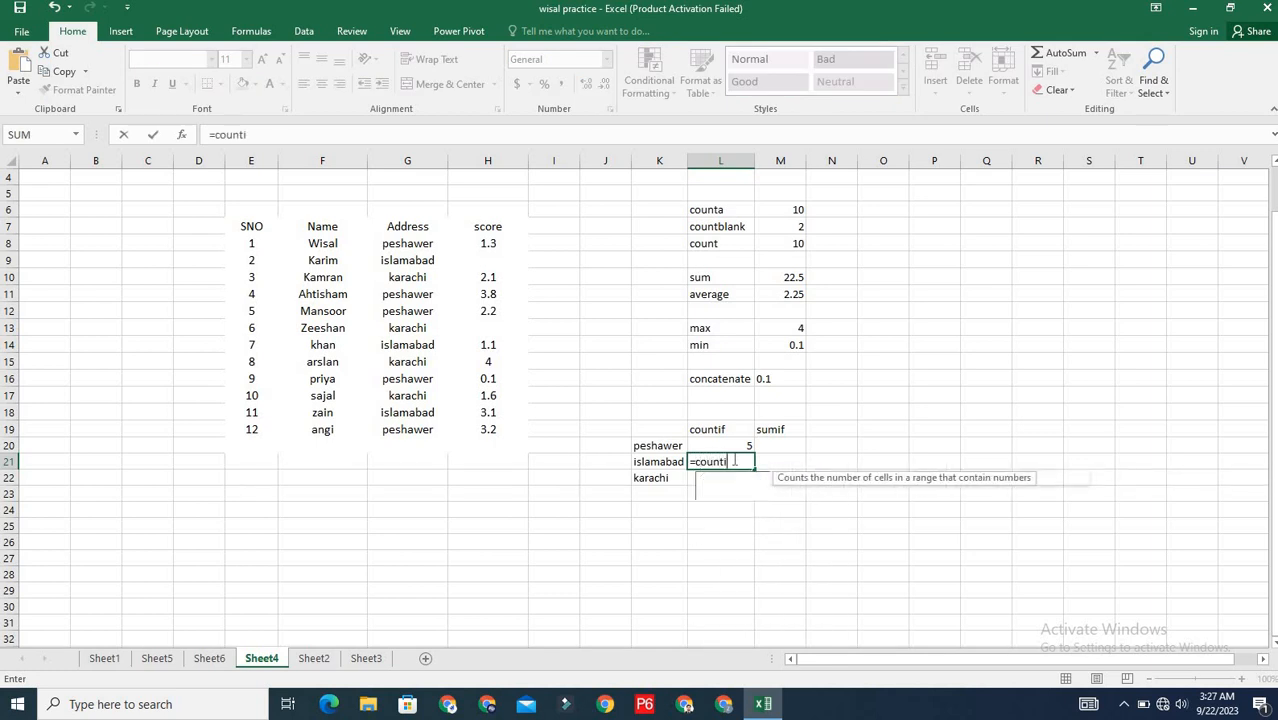
{"action": "type", "text": "f("}
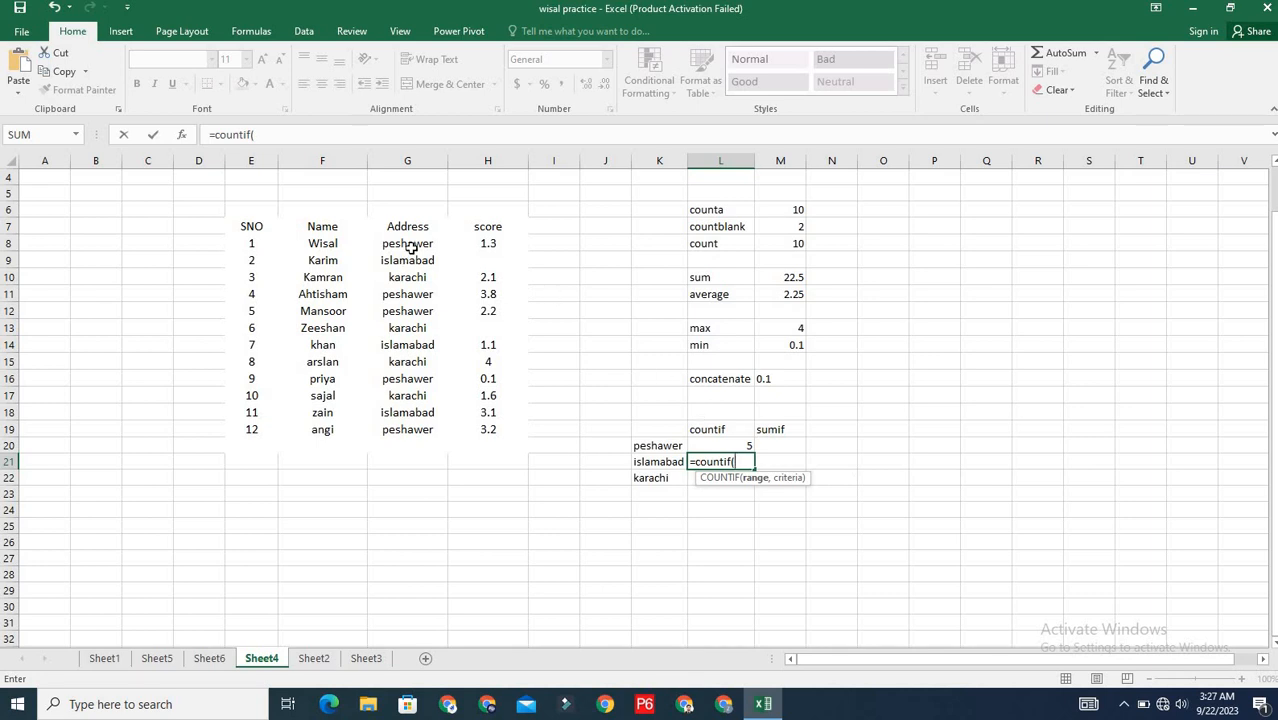
{"action": "left_click_drag", "start_coordinate": [410, 247], "coordinate": [416, 432]}
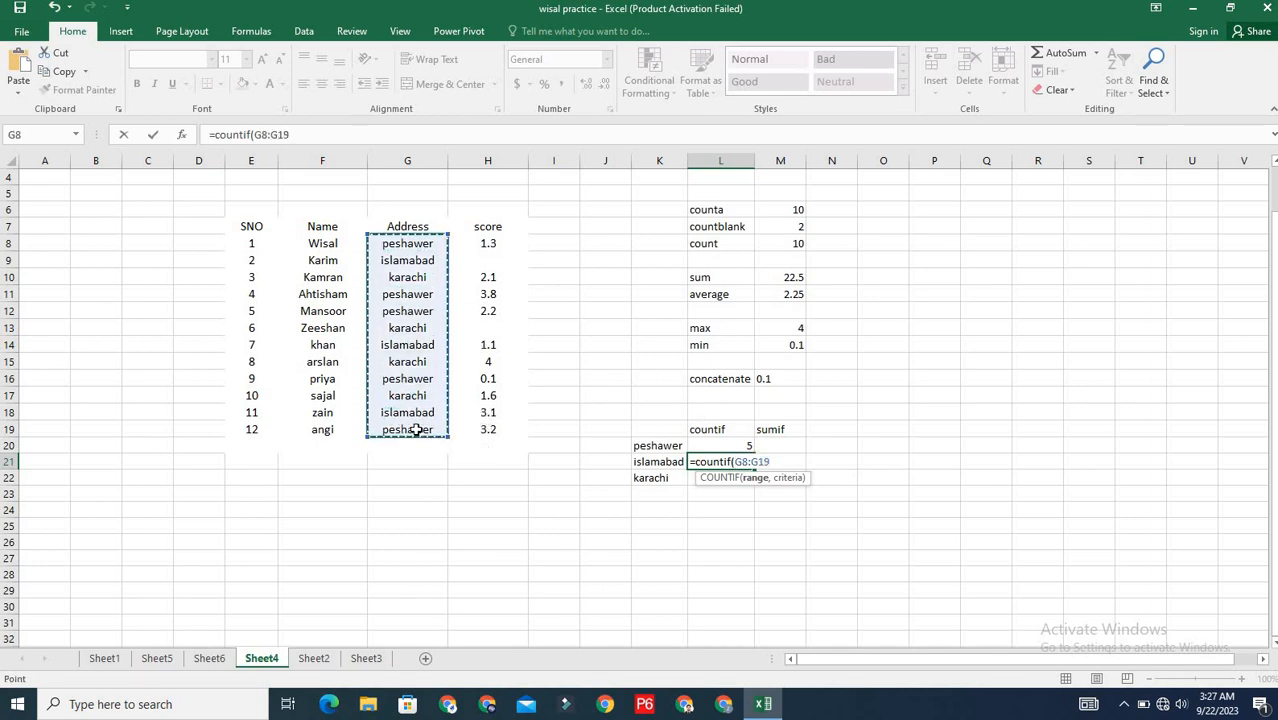
{"action": "type", "text": ","}
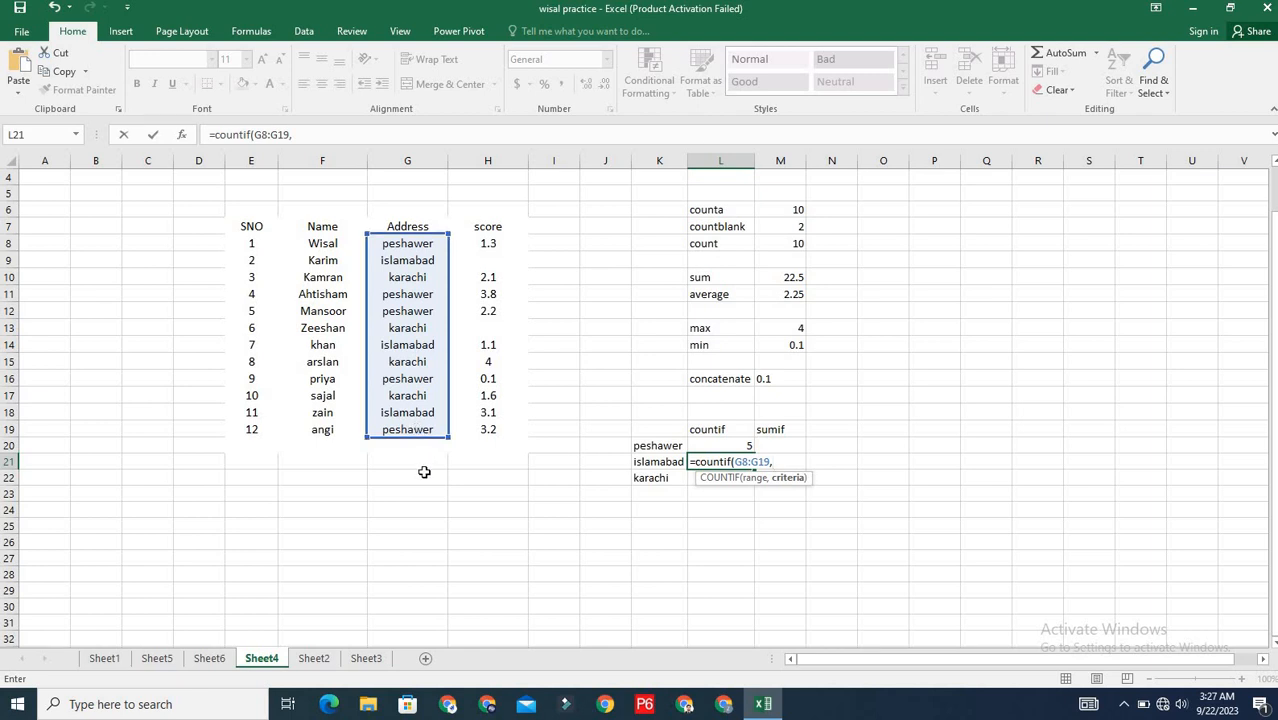
{"action": "left_click", "coordinate": [419, 261]}
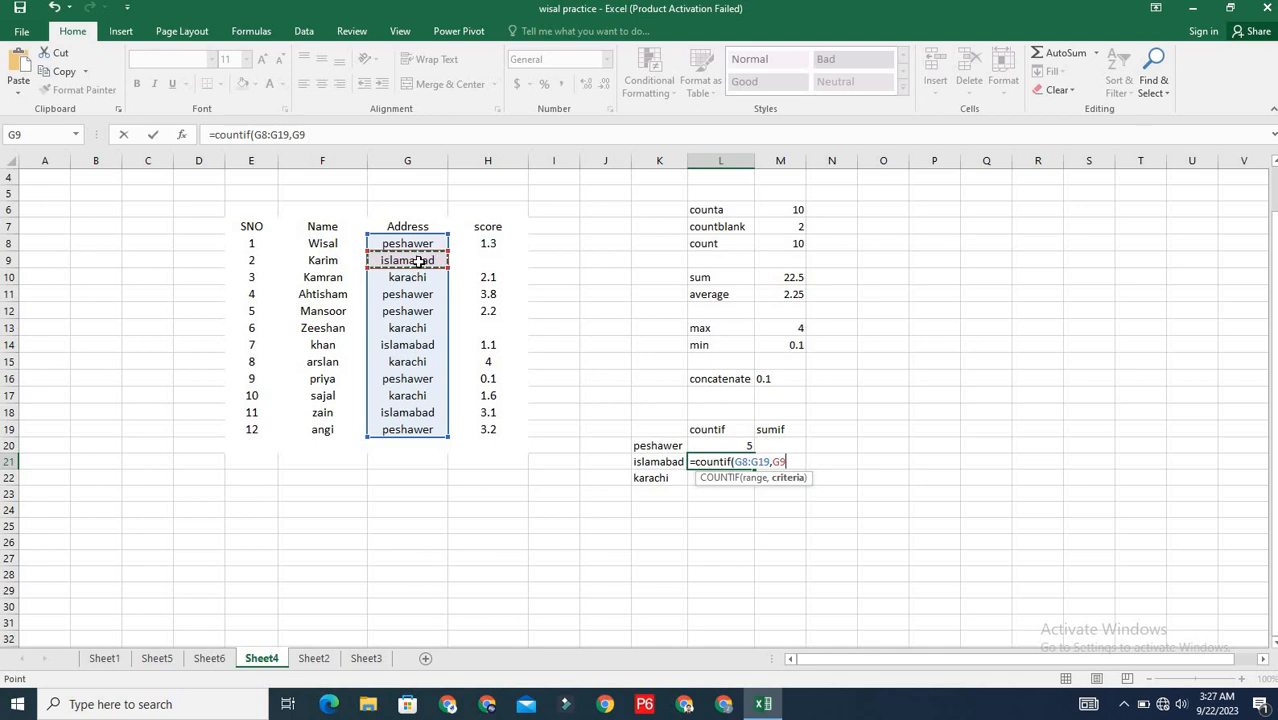
{"action": "type", "text": ")"}
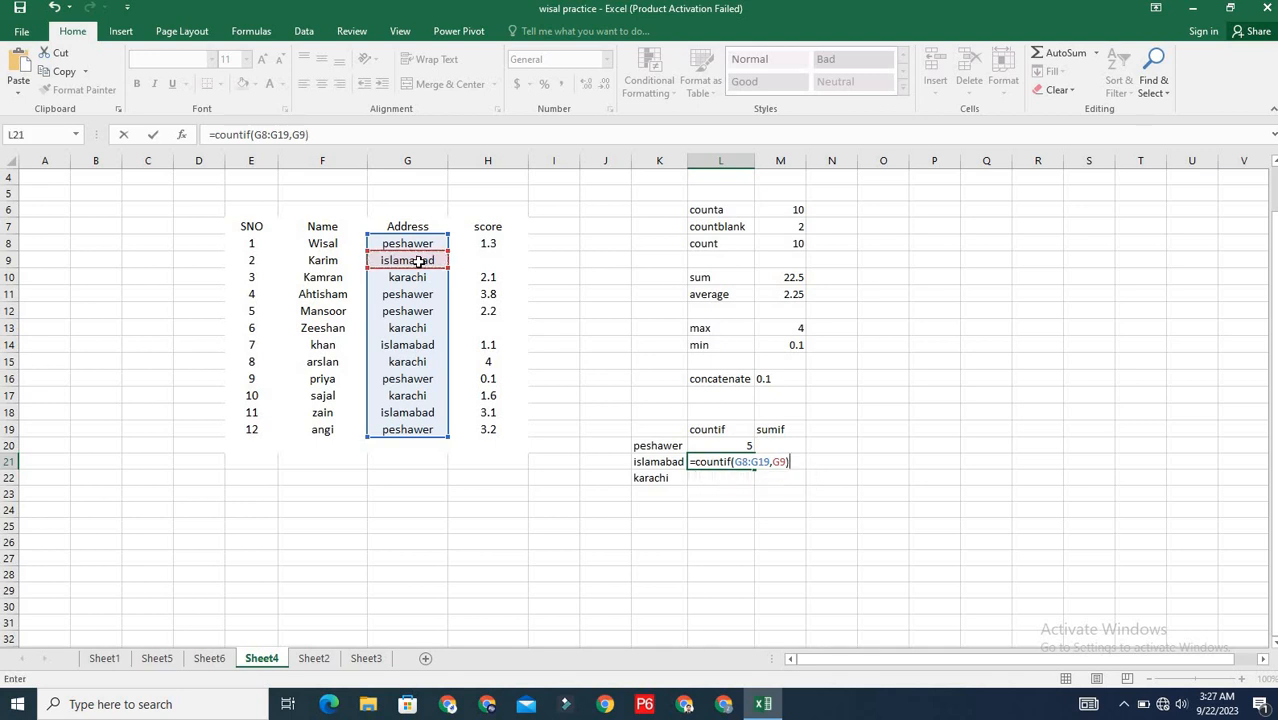
{"action": "key", "text": "Return"}
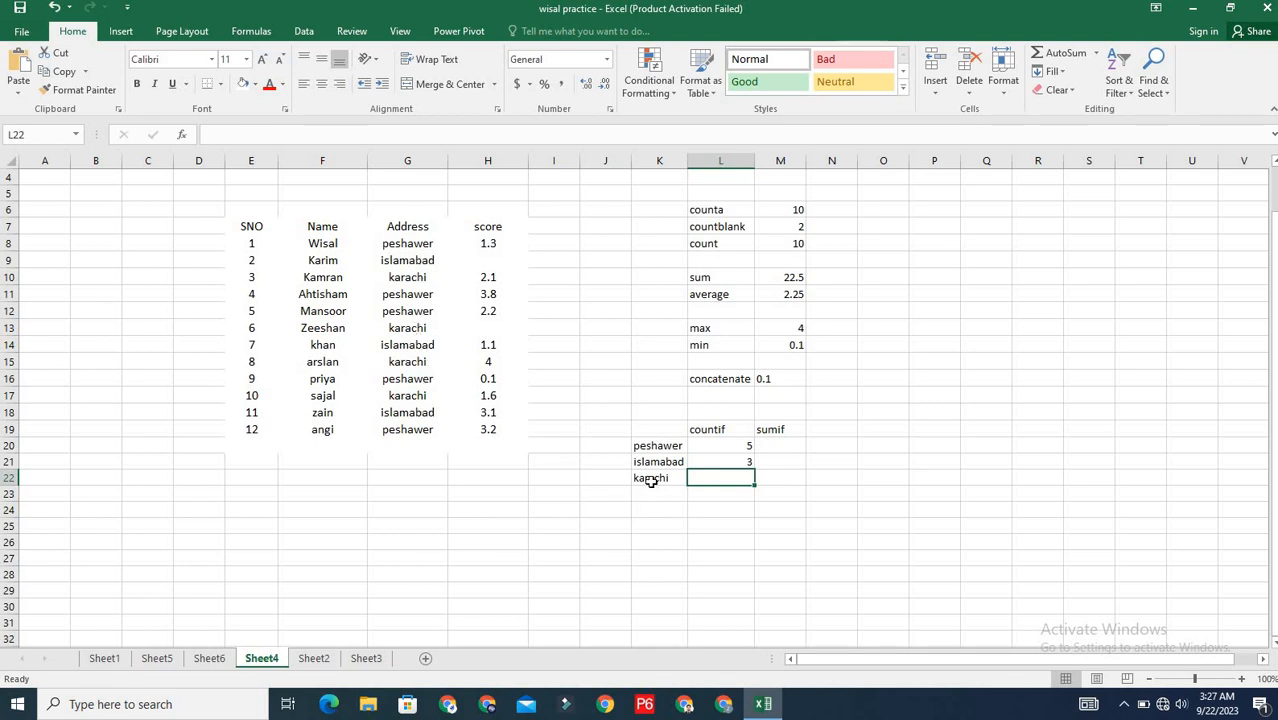
Enter the formula =COUNTIF(G8:G19,G17) in cell L22 to count the karachi addresses
{"action": "type", "text": "=cou"}
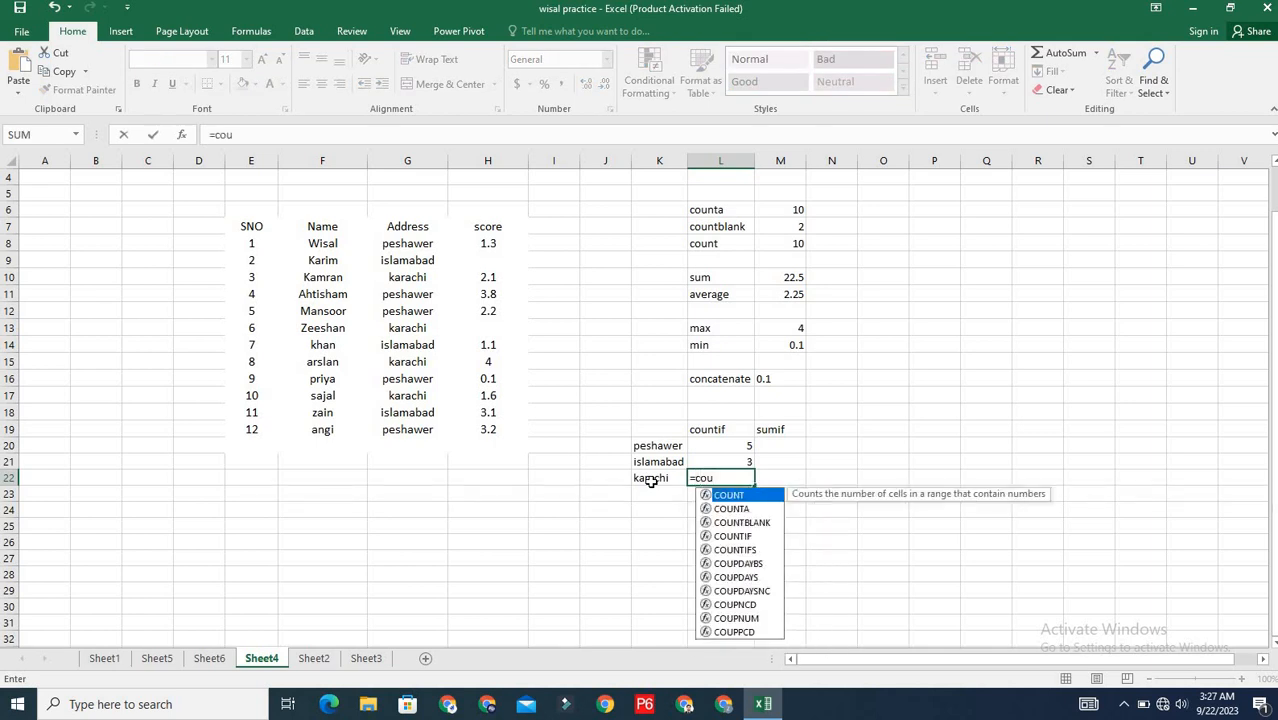
{"action": "type", "text": "nt"}
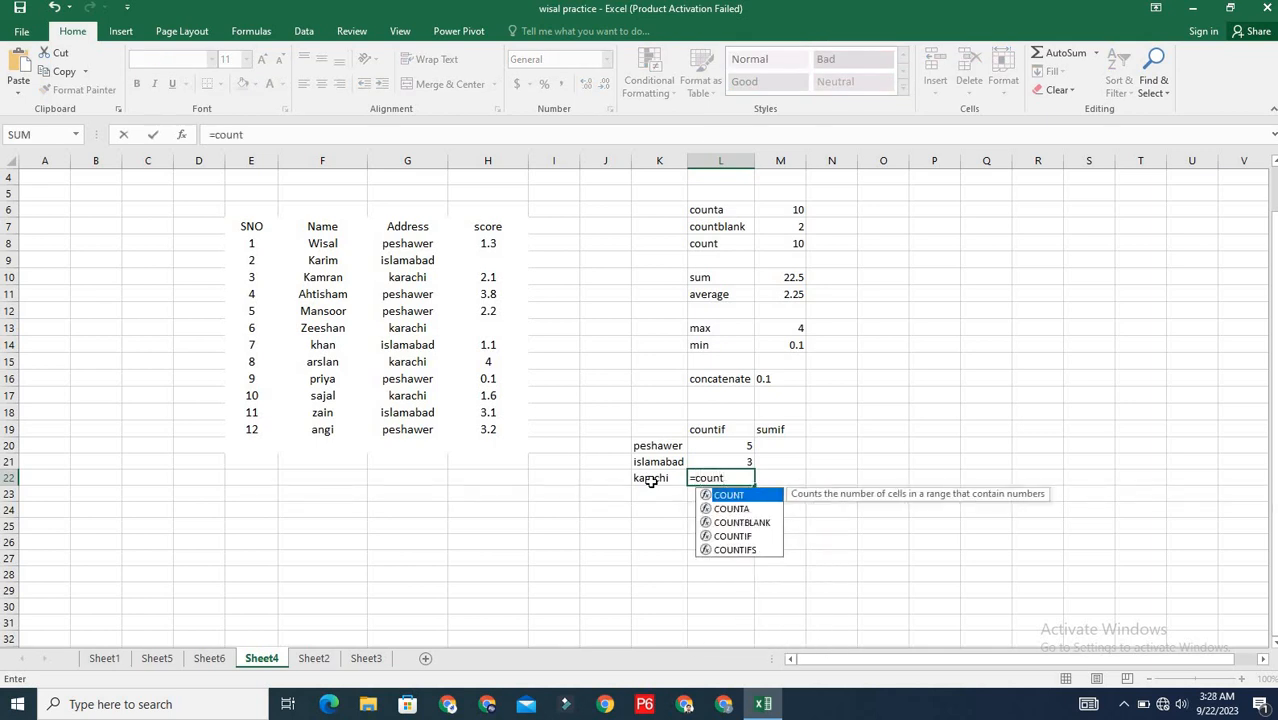
{"action": "type", "text": "if"}
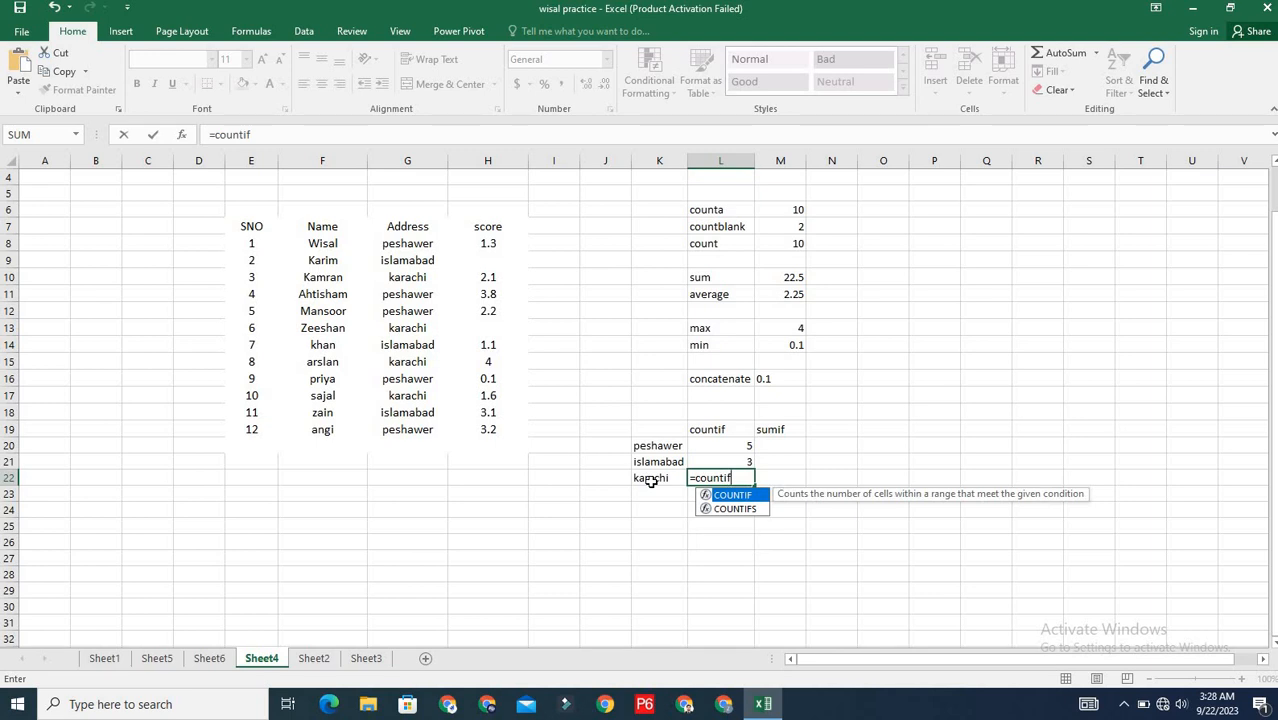
{"action": "type", "text": "("}
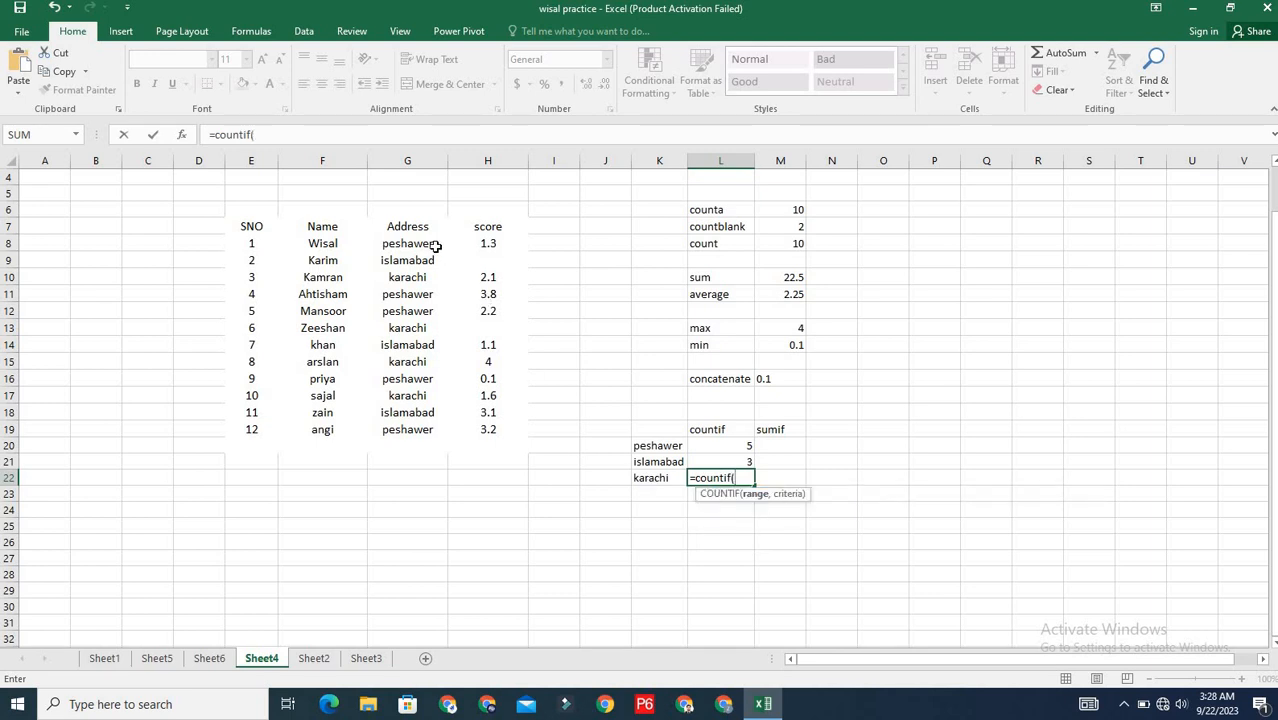
{"action": "left_click_drag", "start_coordinate": [425, 245], "coordinate": [416, 426]}
{"action": "type", "text": ","}
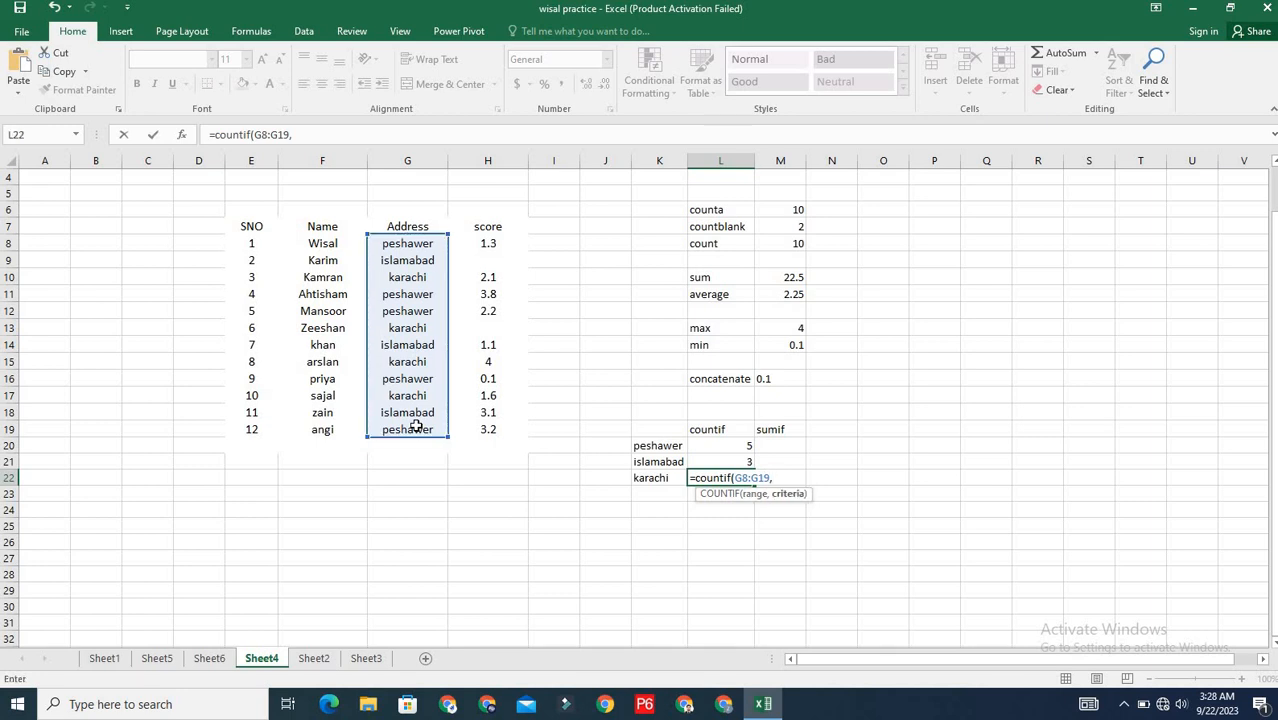
{"action": "left_click", "coordinate": [407, 398]}
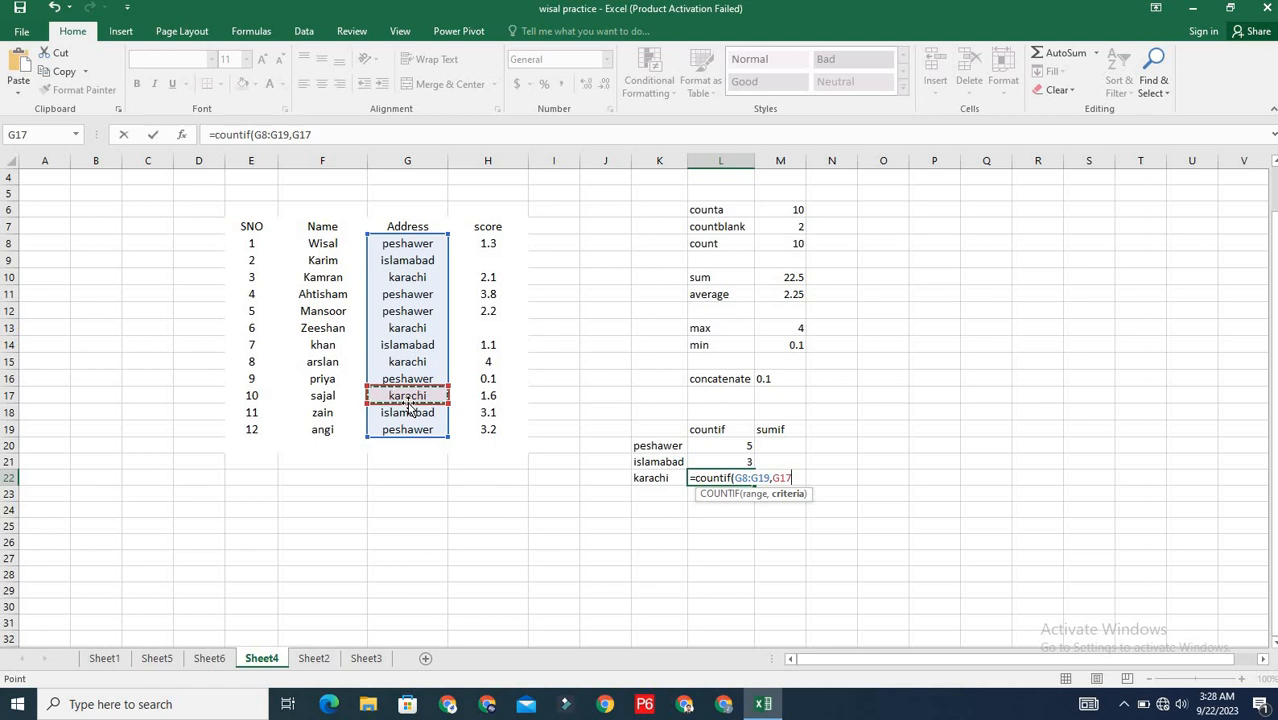
{"action": "type", "text": "("}
{"action": "key", "text": "BackSpace"}
{"action": "type", "text": ")"}
{"action": "key", "text": "Return"}
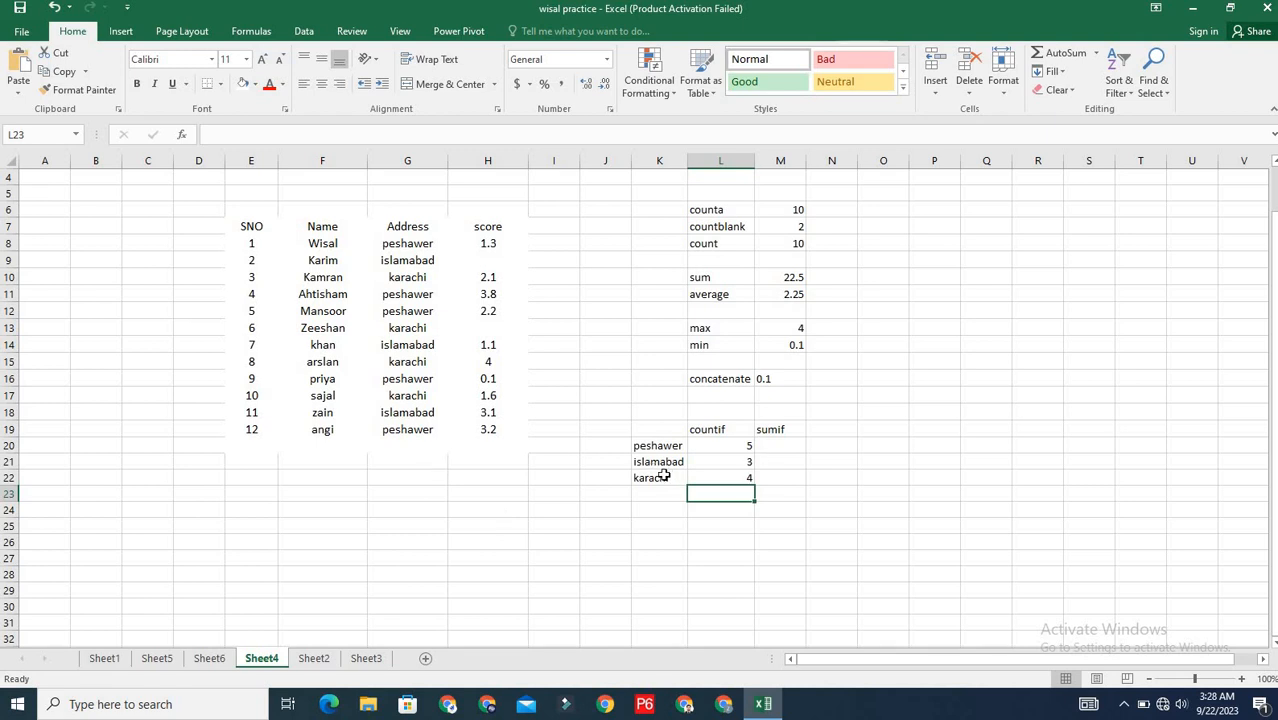
Enter =SUMIF(G8:G19,G8,H8:H19) in cell M20 under sumif and fill the formula down to M22 for the other cities
{"action": "left_click", "coordinate": [780, 447]}
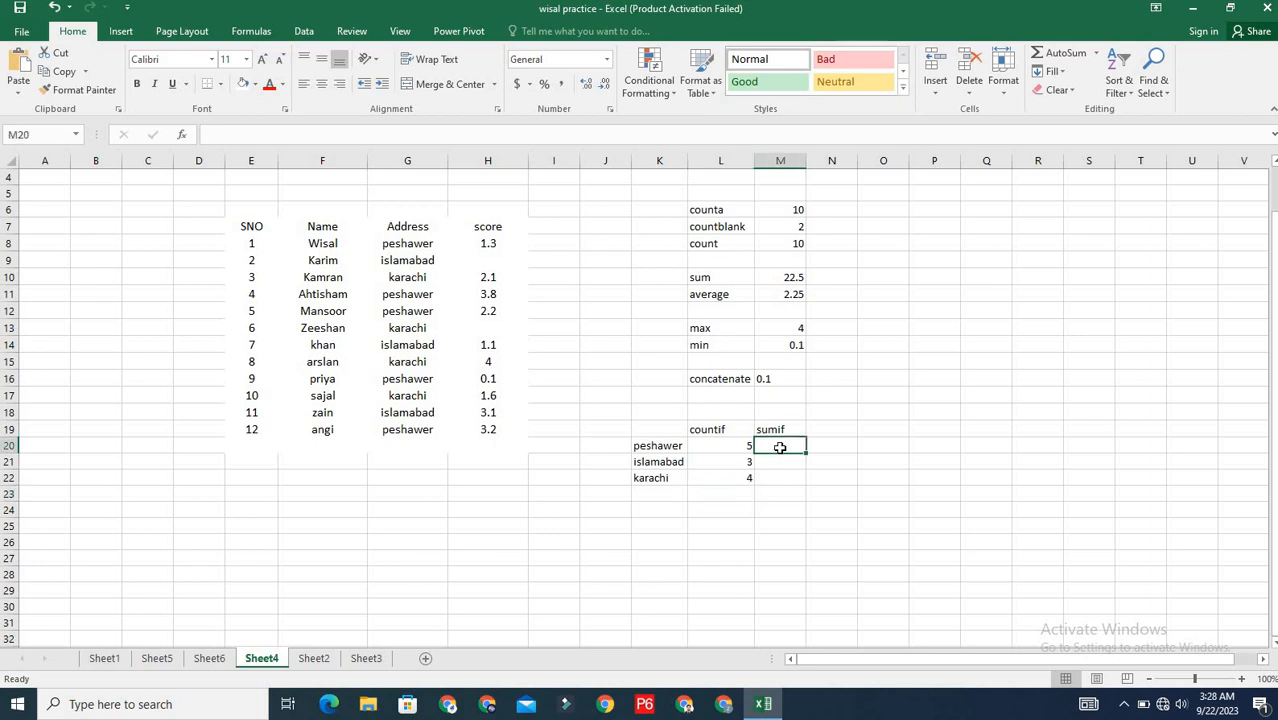
{"action": "type", "text": "=sumif"}
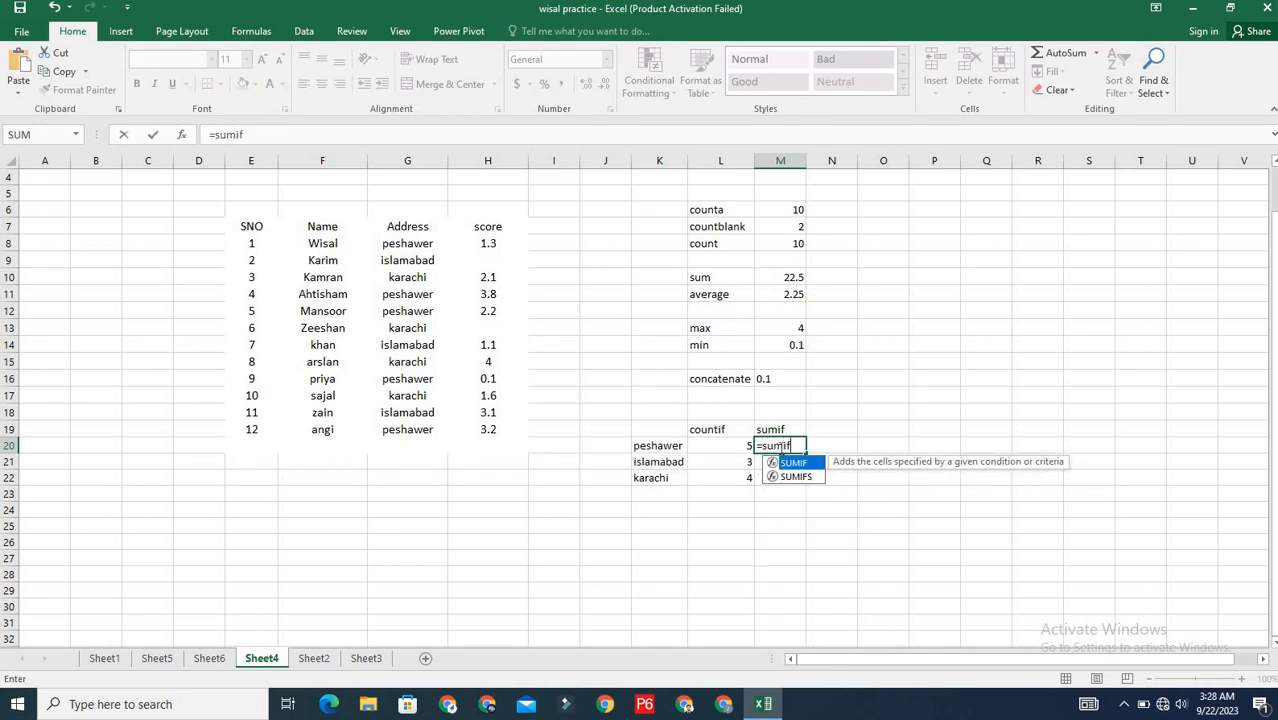
{"action": "type", "text": "("}
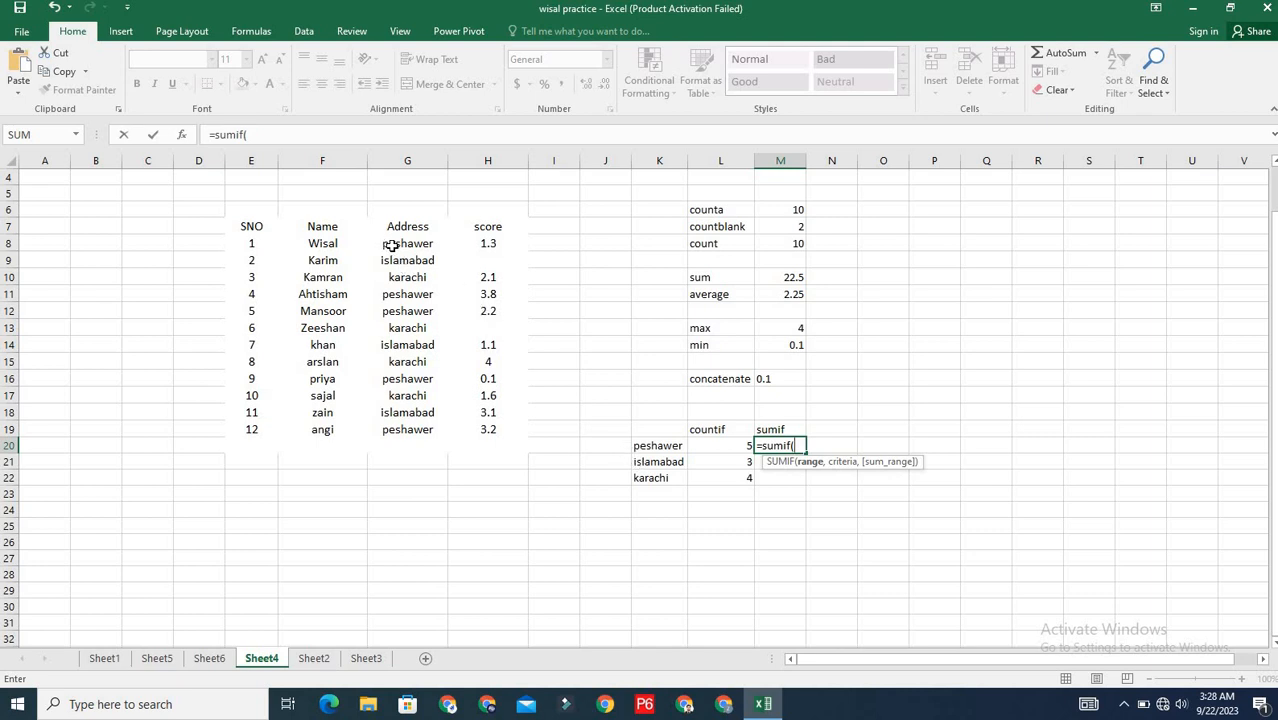
{"action": "left_click_drag", "start_coordinate": [405, 243], "coordinate": [438, 430]}
{"action": "type", "text": ","}
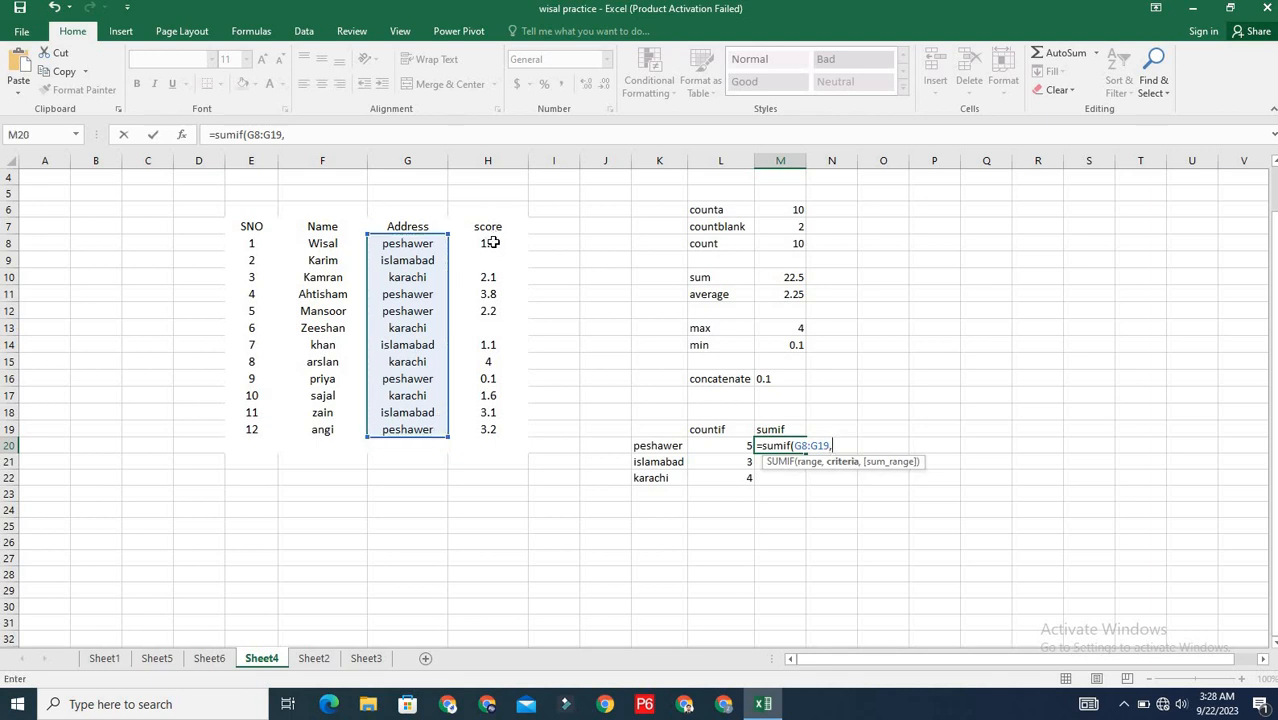
{"action": "left_click", "coordinate": [408, 244]}
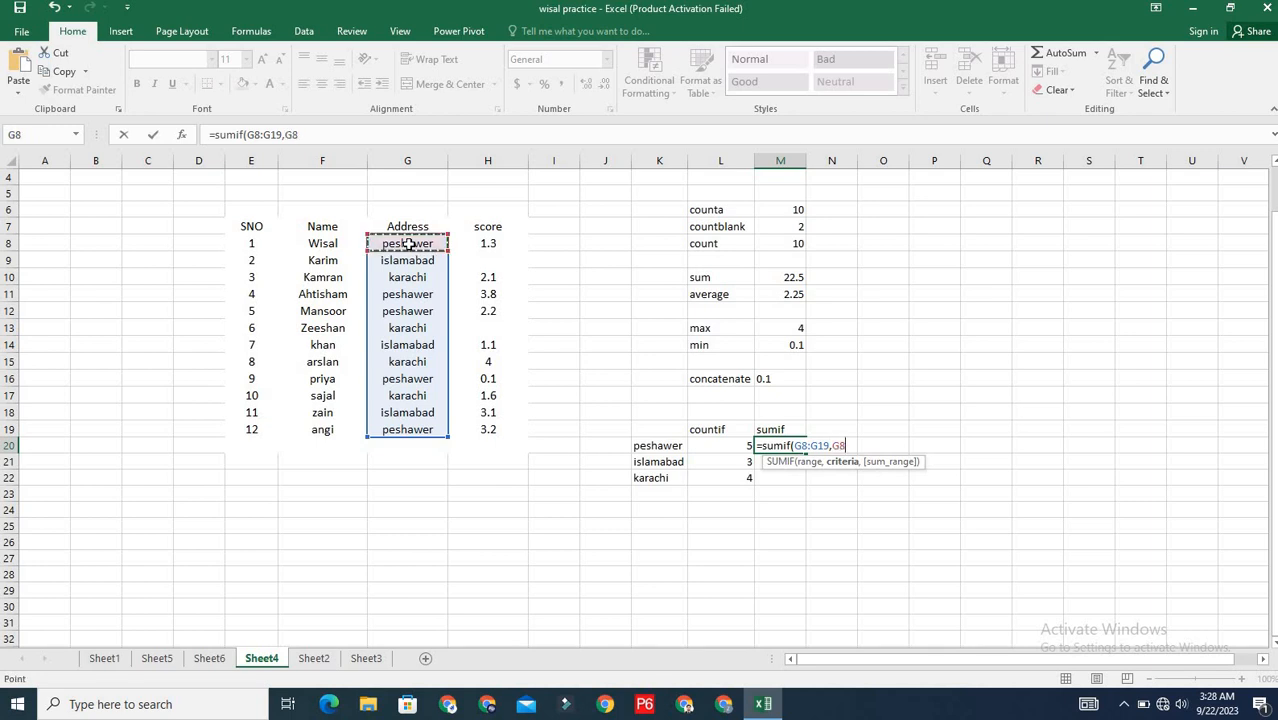
{"action": "type", "text": ","}
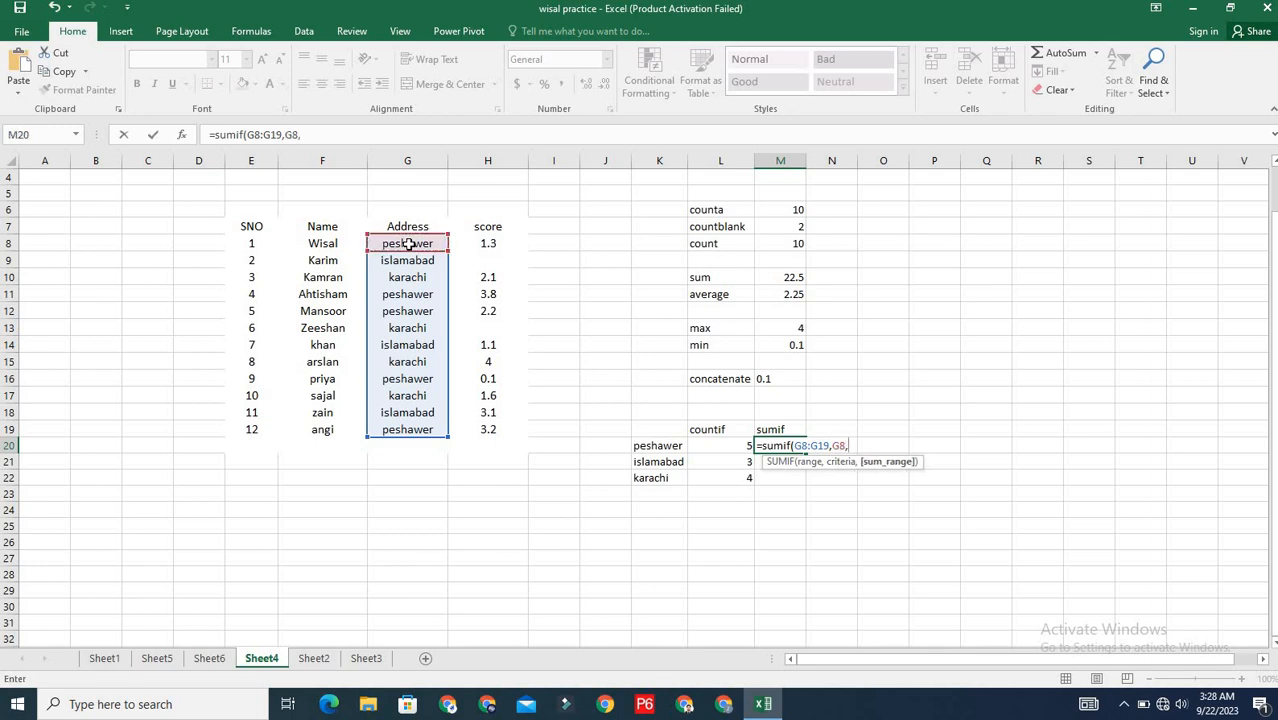
{"action": "left_click_drag", "start_coordinate": [487, 244], "coordinate": [492, 429]}
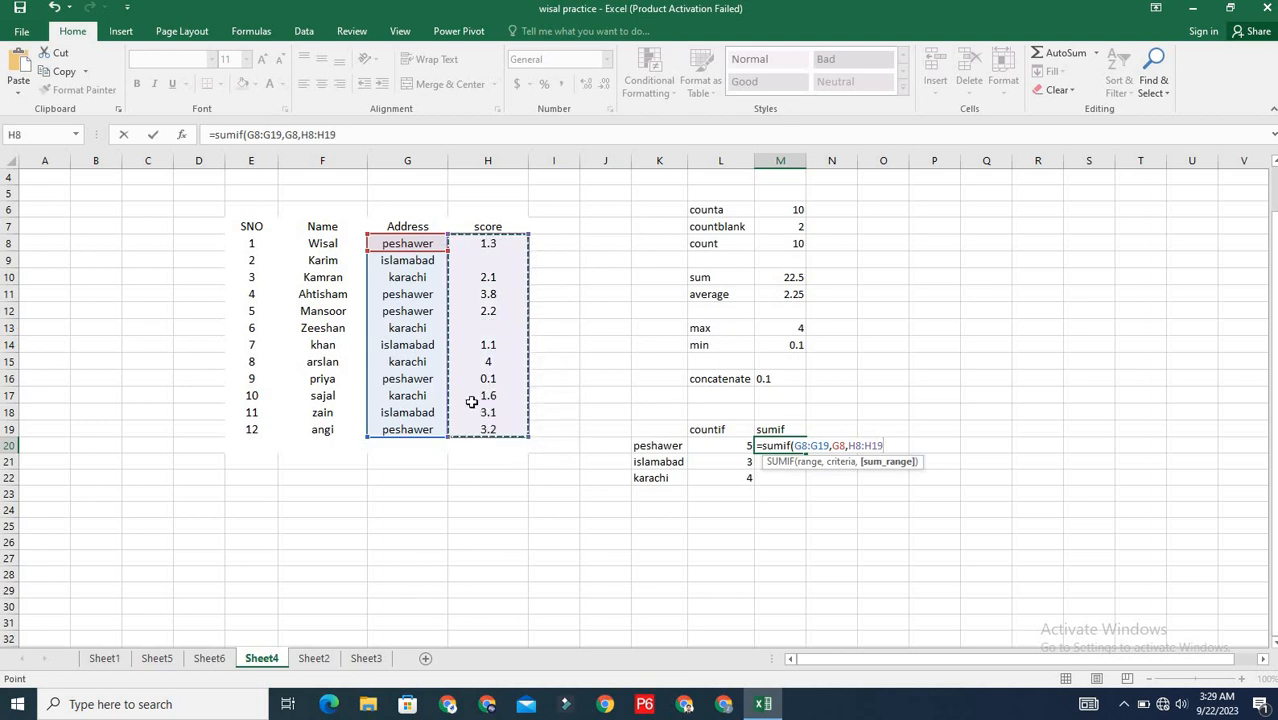
{"action": "key", "text": "Return"}
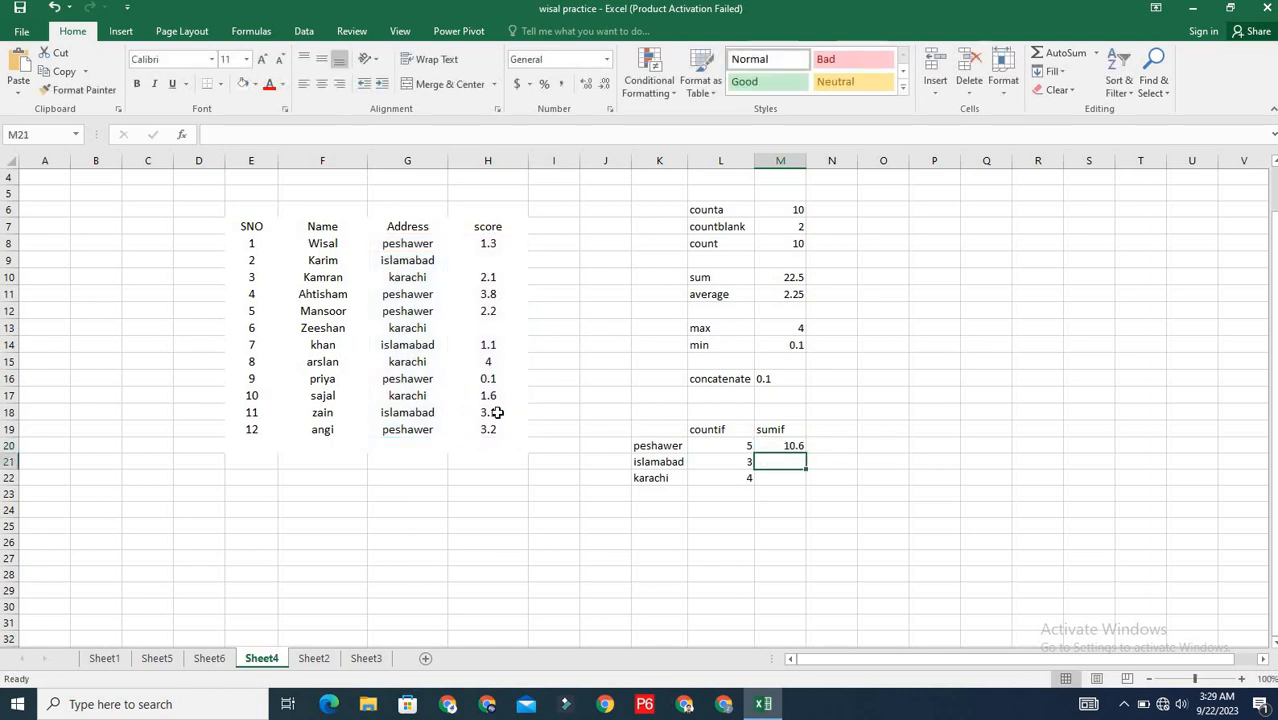
{"action": "left_click", "coordinate": [801, 446]}
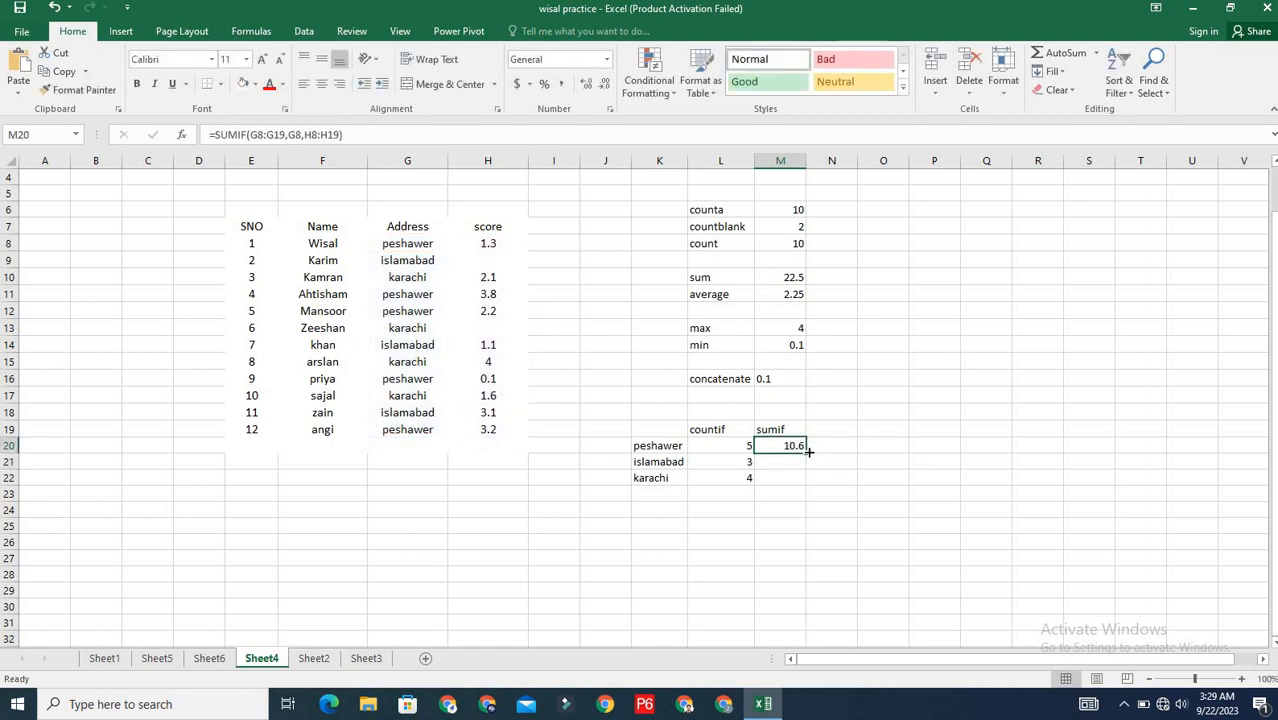
{"action": "left_click_drag", "start_coordinate": [808, 452], "coordinate": [809, 484]}
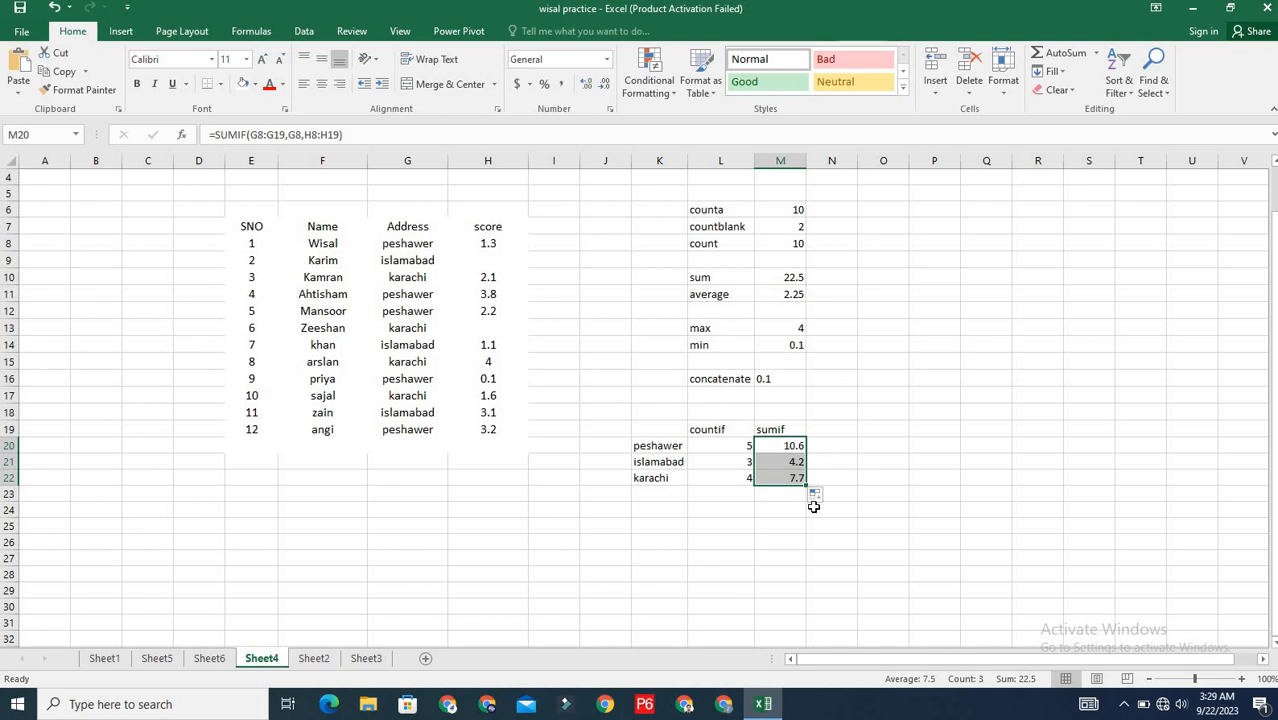
{"action": "left_click", "coordinate": [789, 524]}
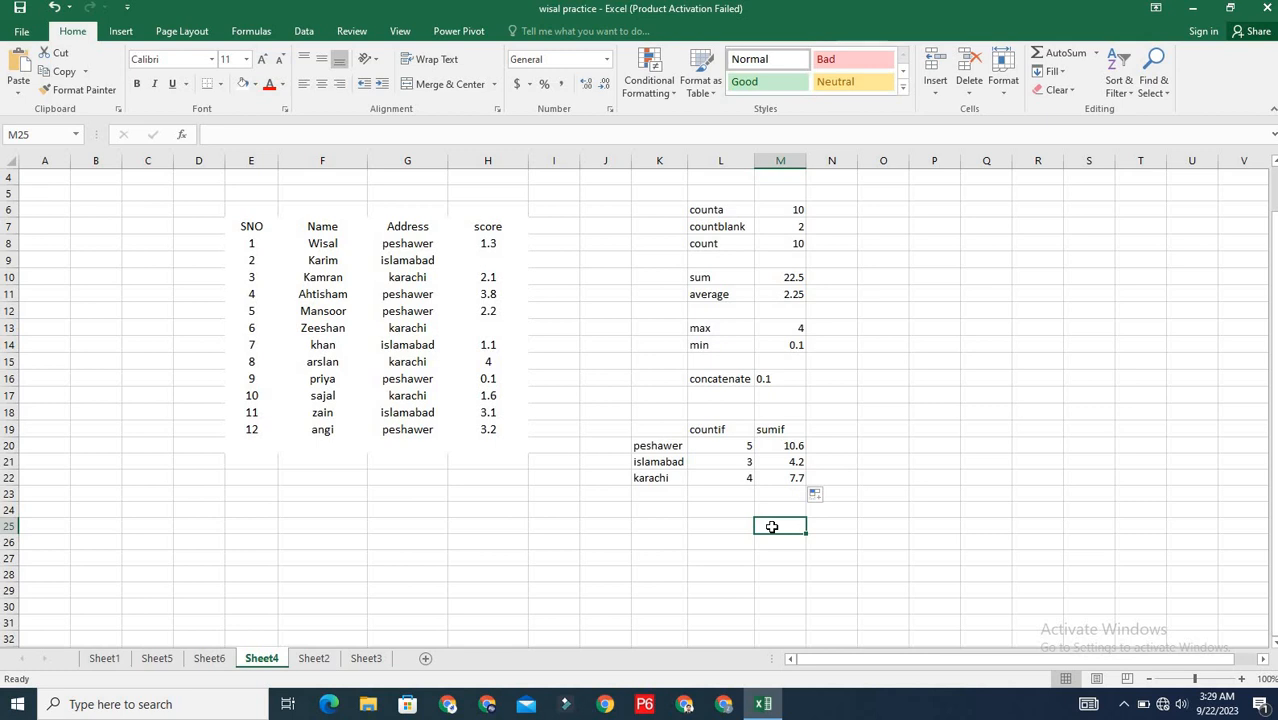
{"action": "left_click", "coordinate": [563, 224]}
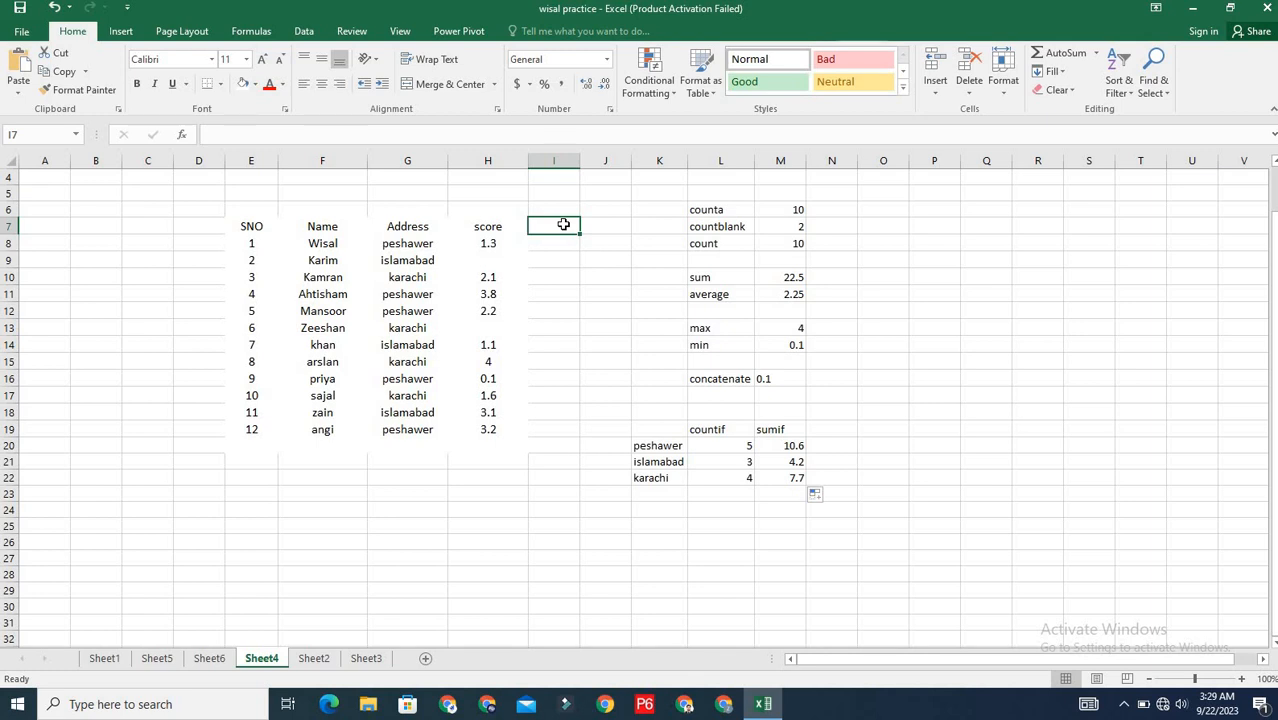
{"action": "type", "text": "+"}
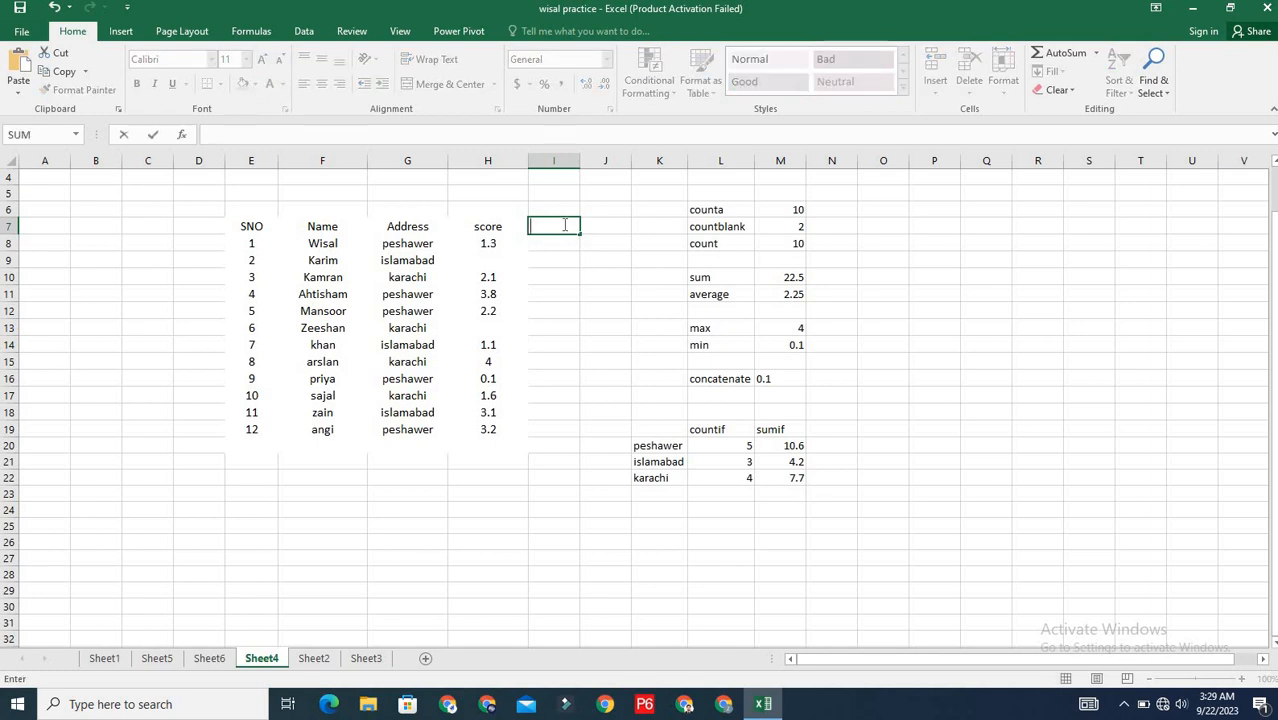
{"action": "key", "text": "BackSpace"}
{"action": "type", "text": "=if"}
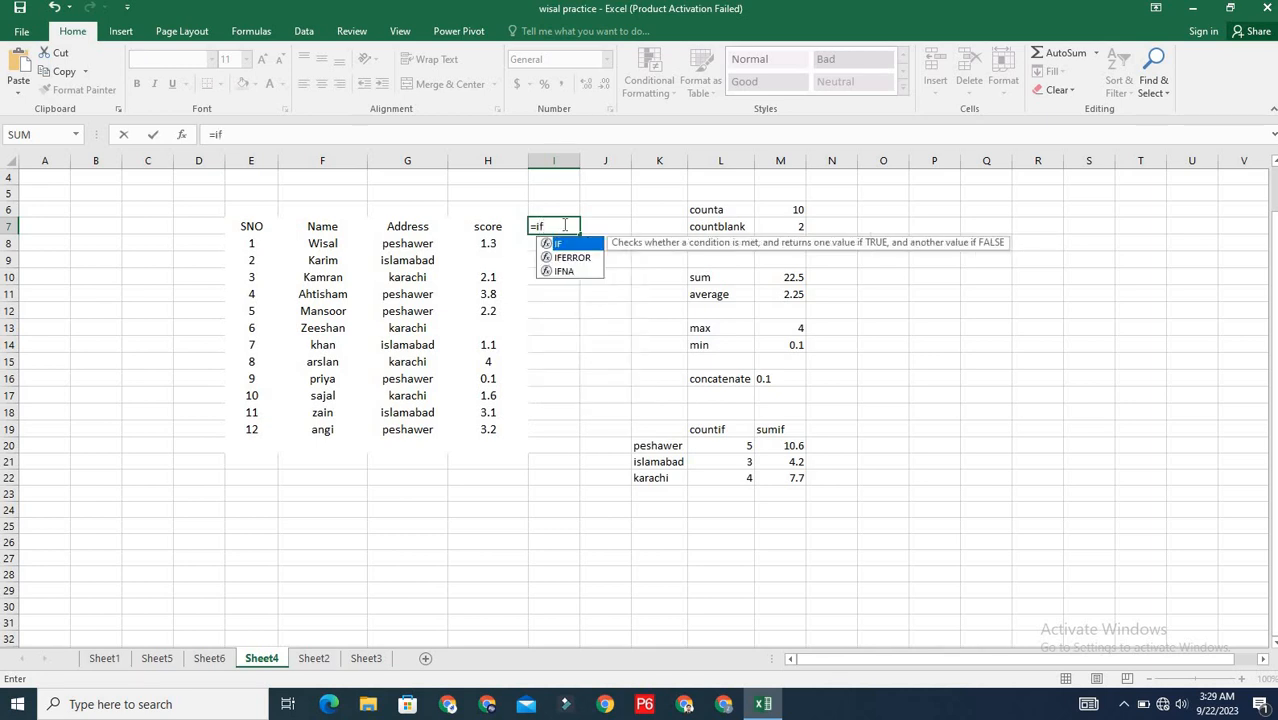
{"action": "key", "text": "Escape"}
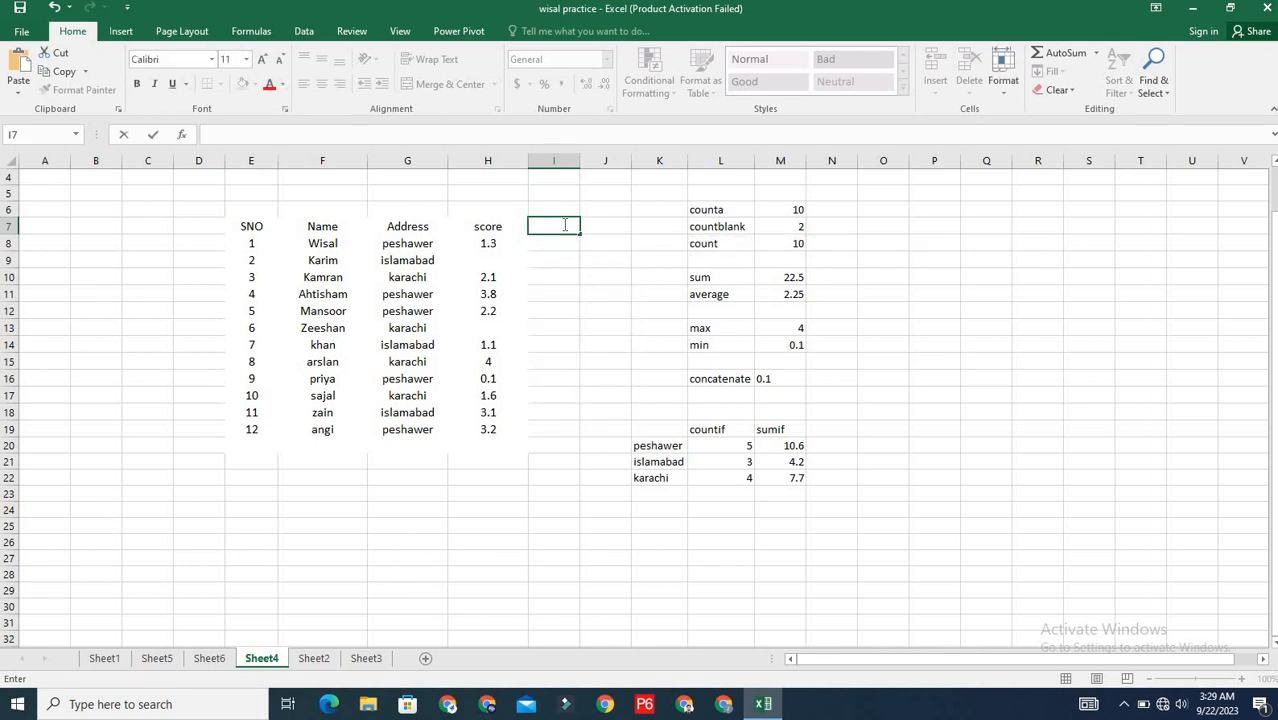
Enter =if(H8=>2,"Pass","Fail") in cell I8 beside the first score, accepting the proposed correction to >=
{"action": "left_click", "coordinate": [556, 243]}
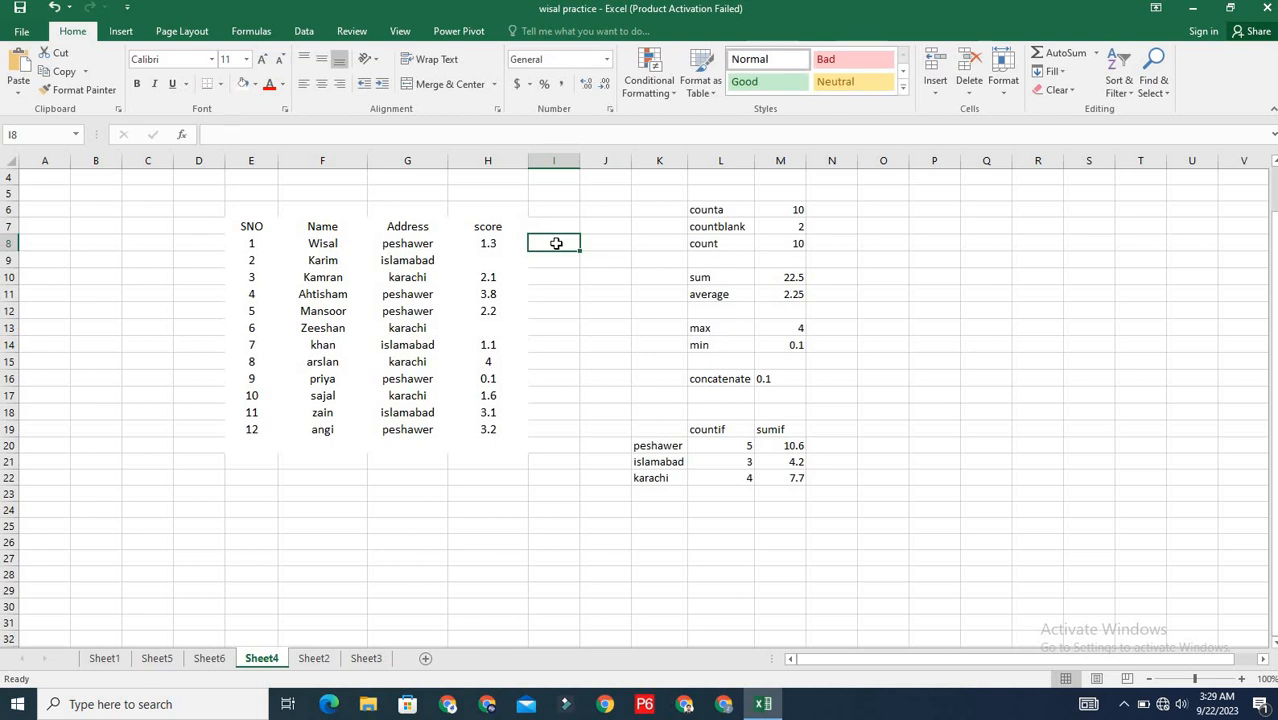
{"action": "type", "text": "=if"}
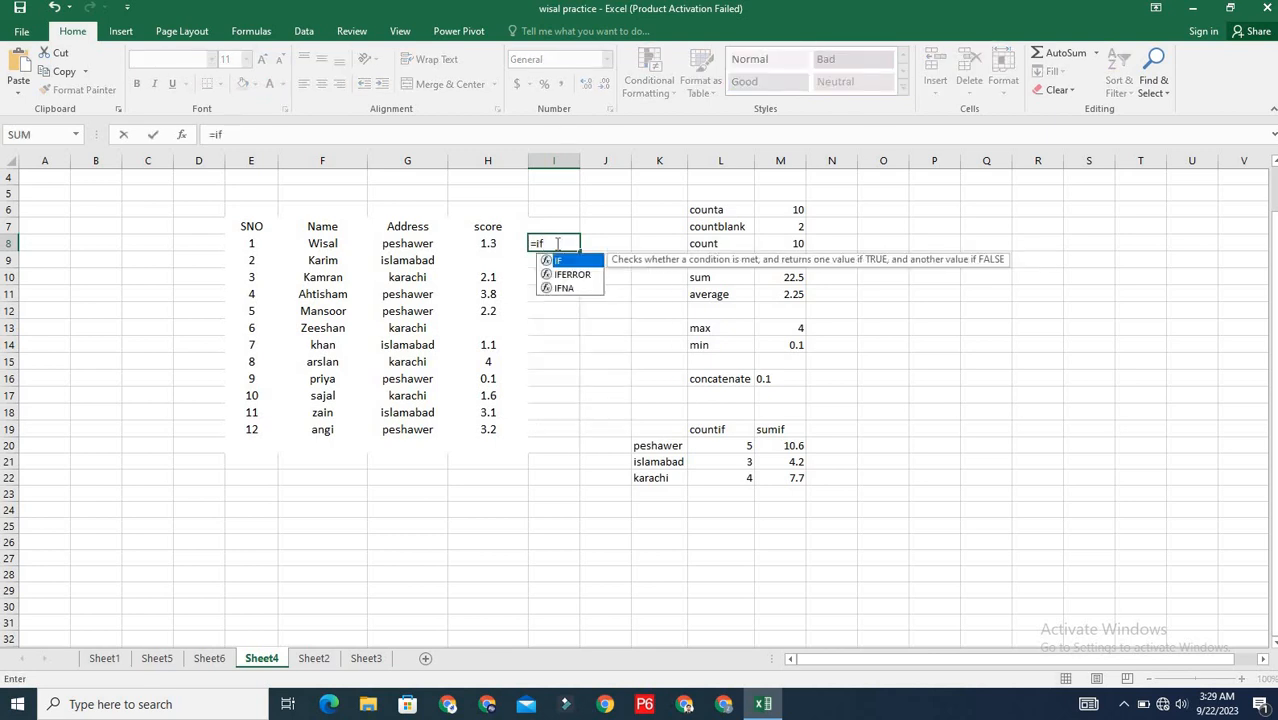
{"action": "type", "text": ")"}
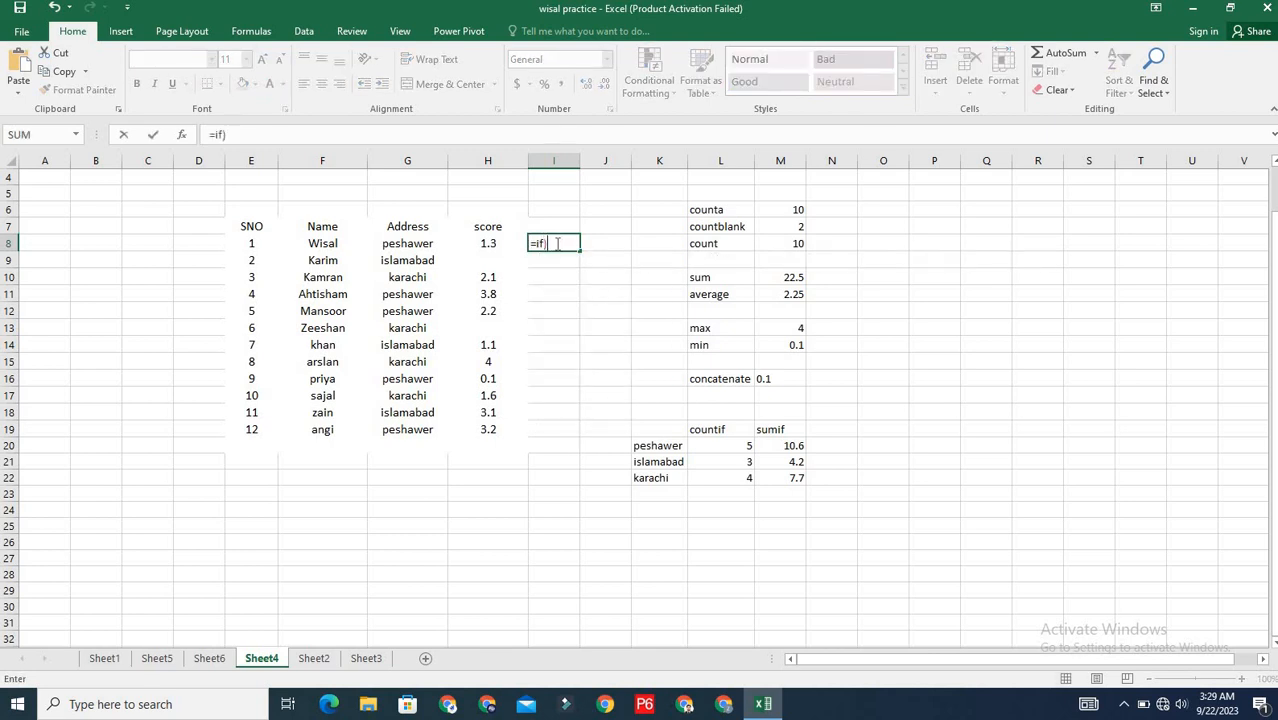
{"action": "key", "text": "BackSpace"}
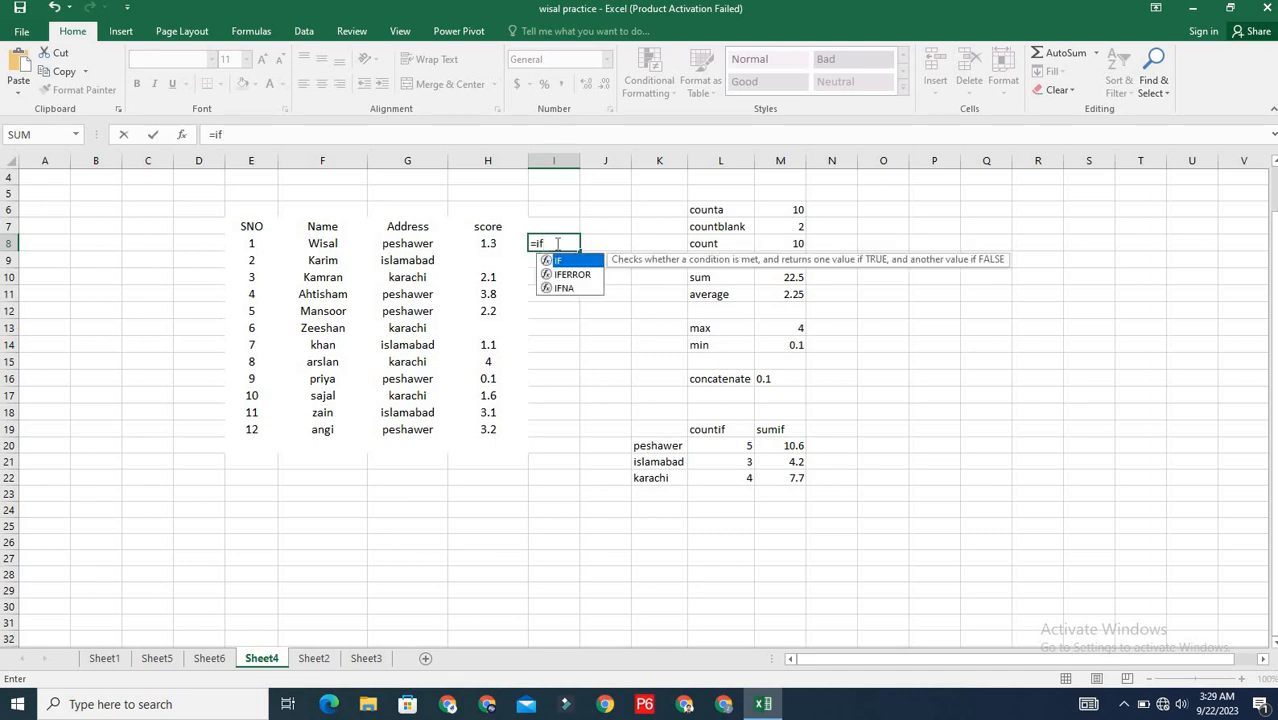
{"action": "type", "text": "("}
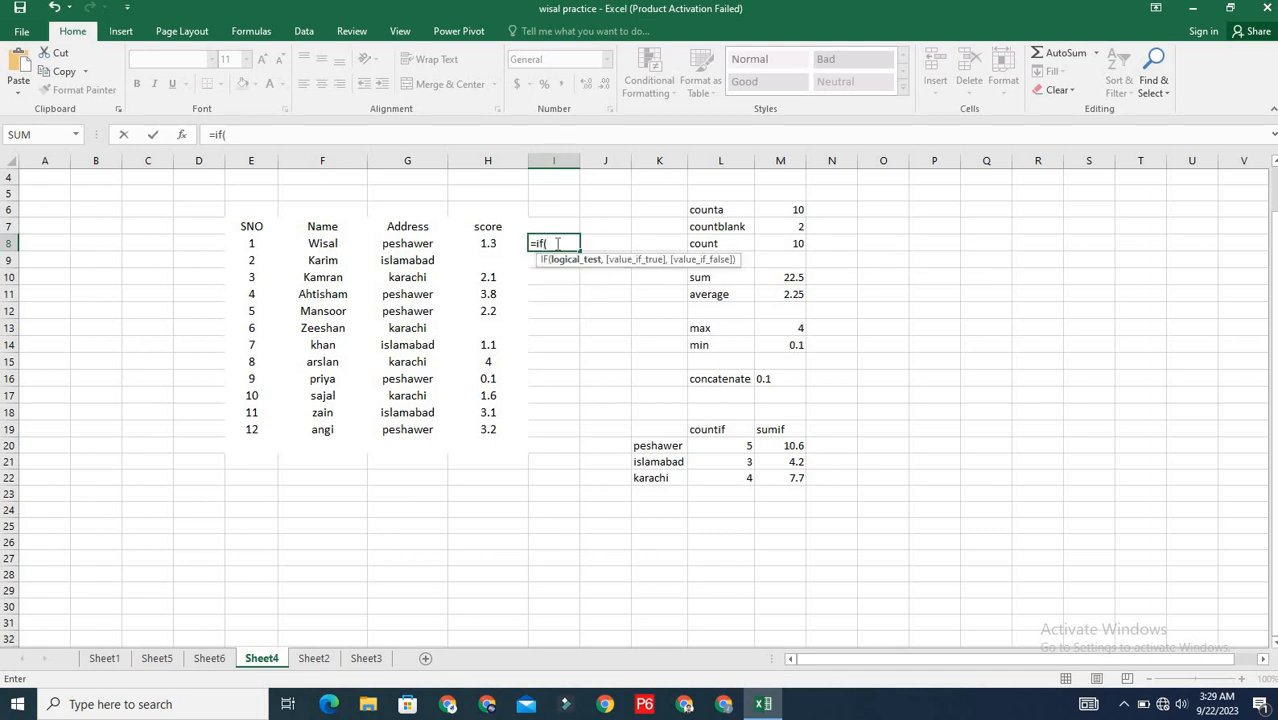
{"action": "left_click_drag", "start_coordinate": [495, 242], "coordinate": [489, 349]}
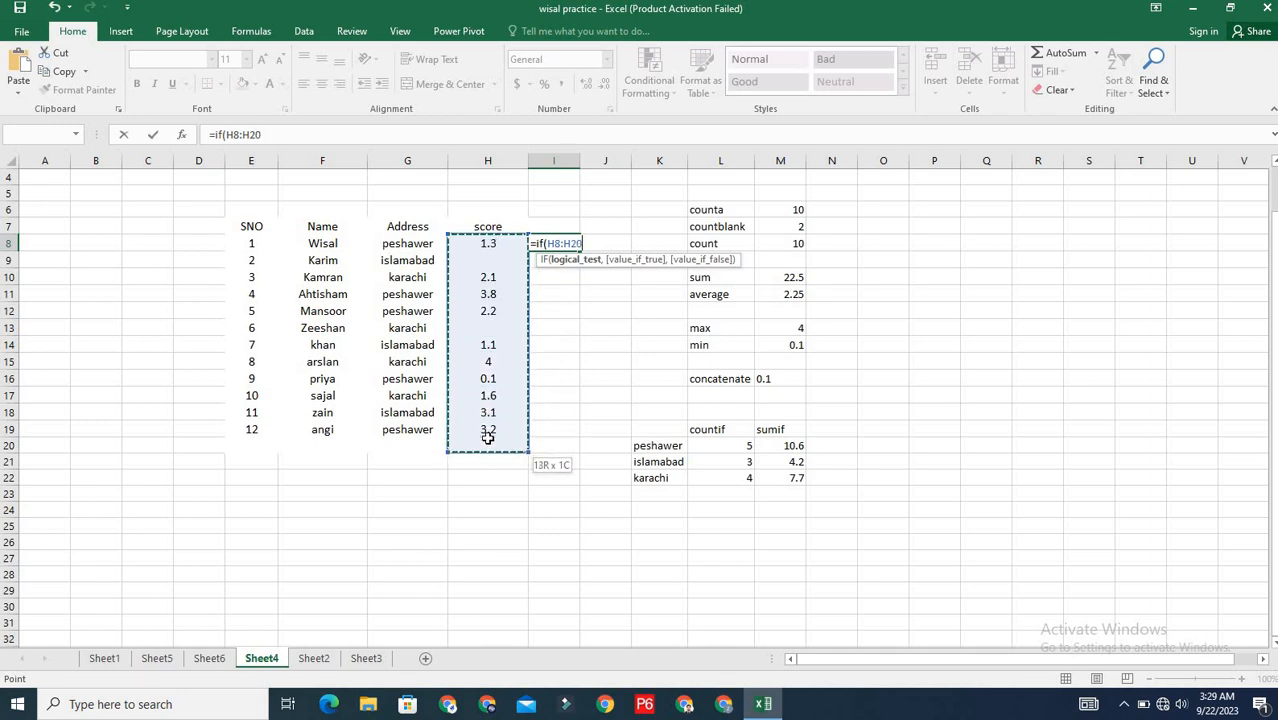
{"action": "left_click_drag", "start_coordinate": [490, 421], "coordinate": [490, 421]}
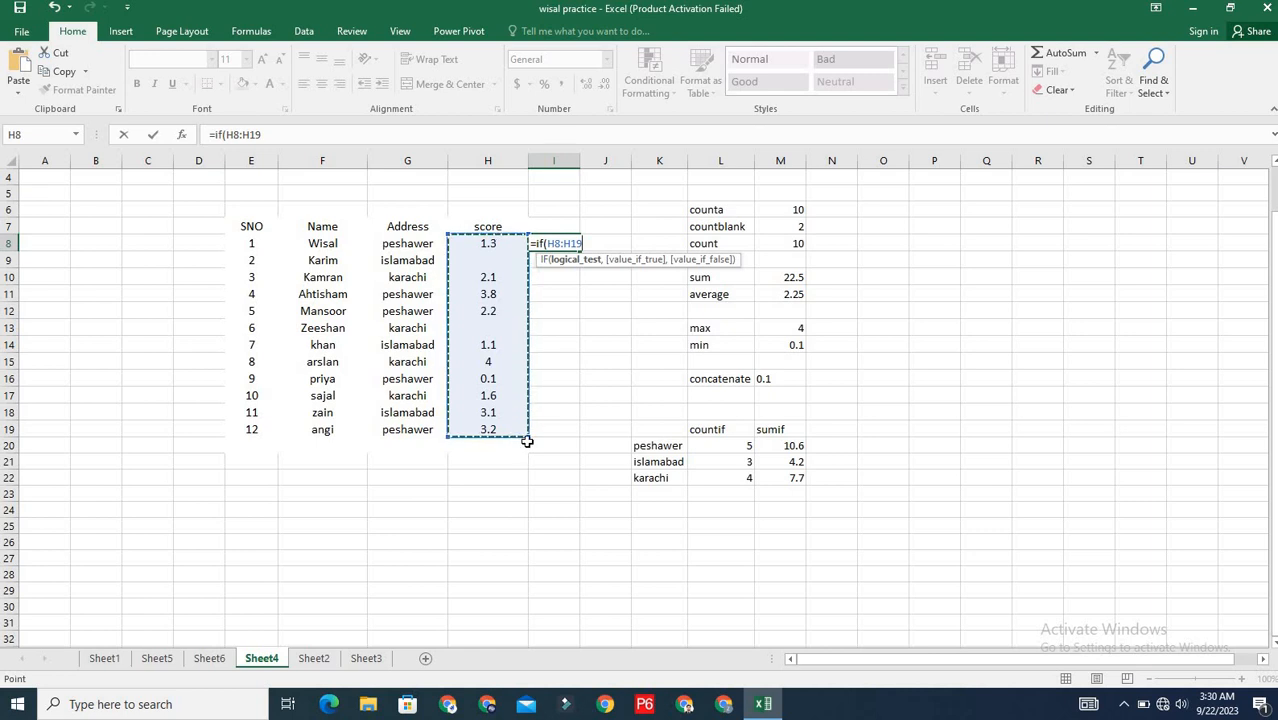
{"action": "left_click_drag", "start_coordinate": [527, 437], "coordinate": [499, 247]}
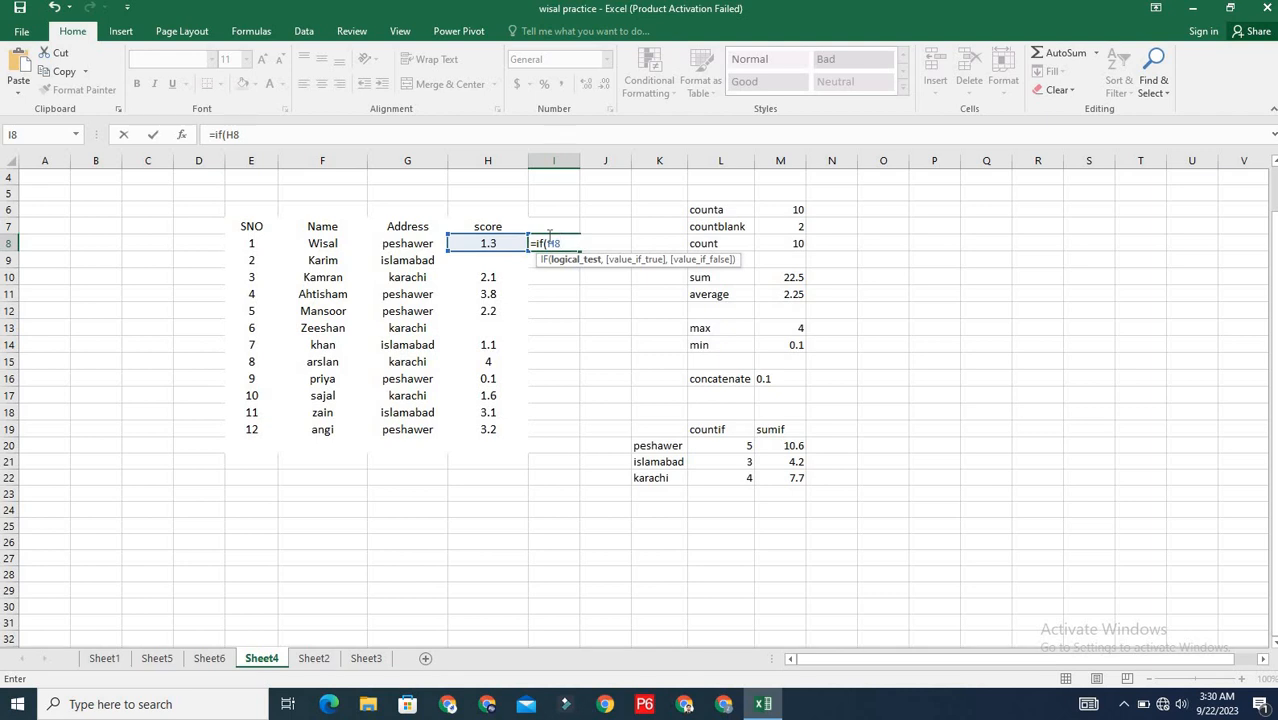
{"action": "type", "text": "=>2,"}
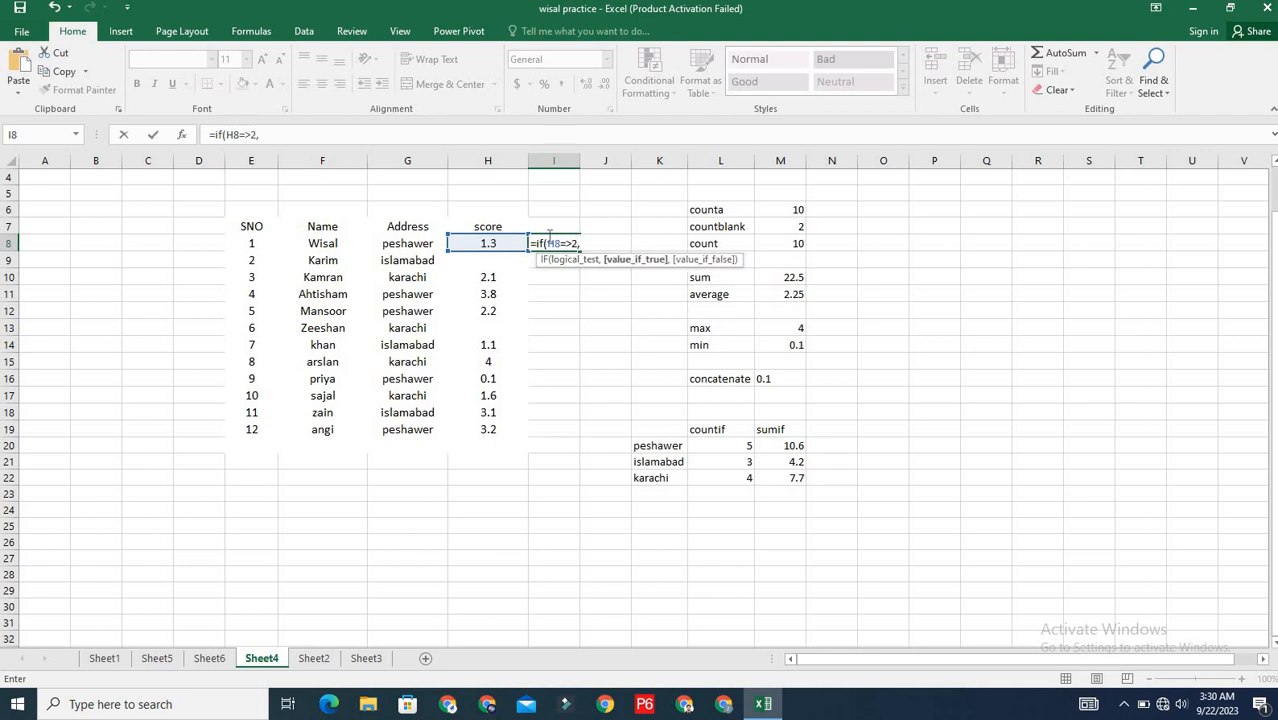
{"action": "type", "text": "\"Pass\",\""}
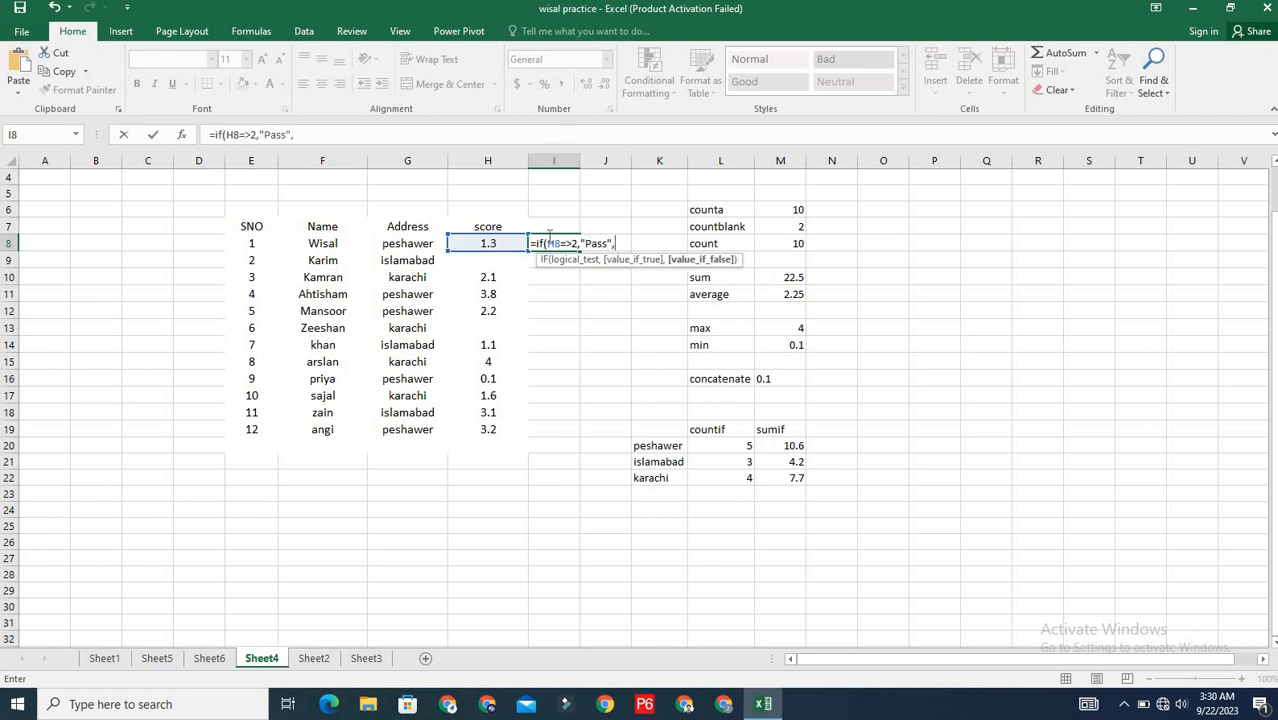
{"action": "type", "text": "Fail\")"}
{"action": "key", "text": "Return"}
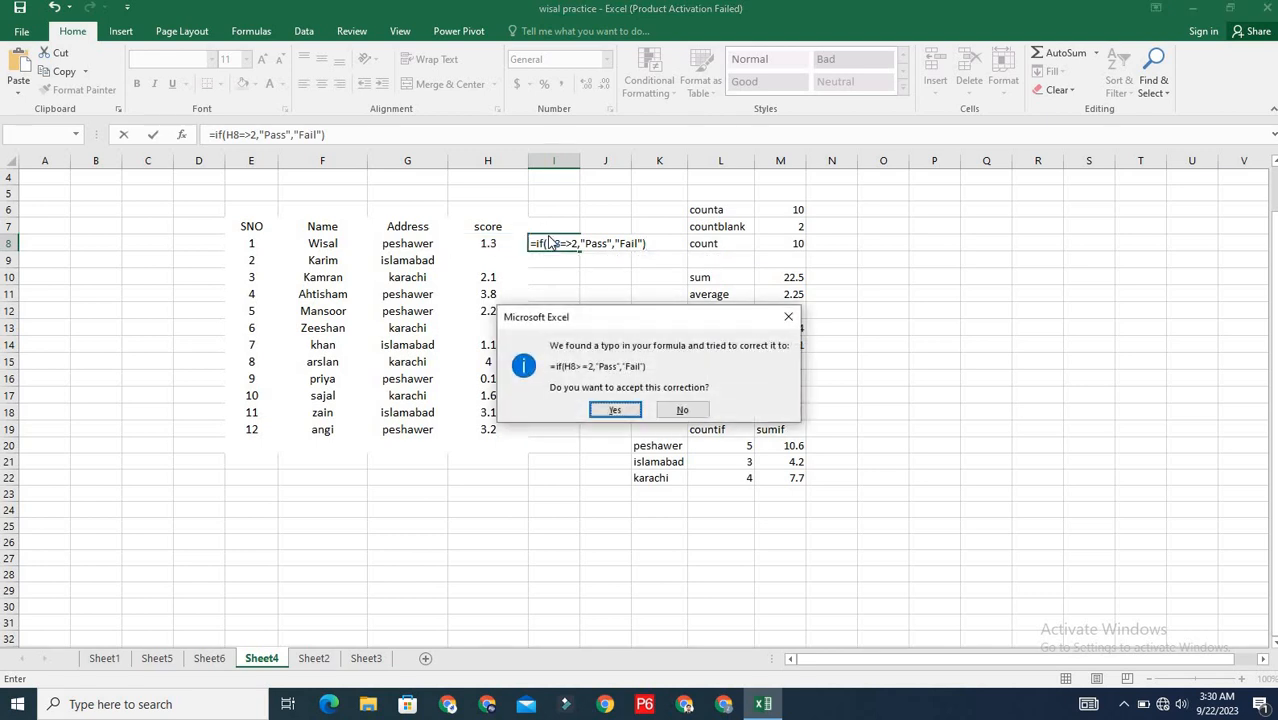
{"action": "left_click", "coordinate": [628, 410]}
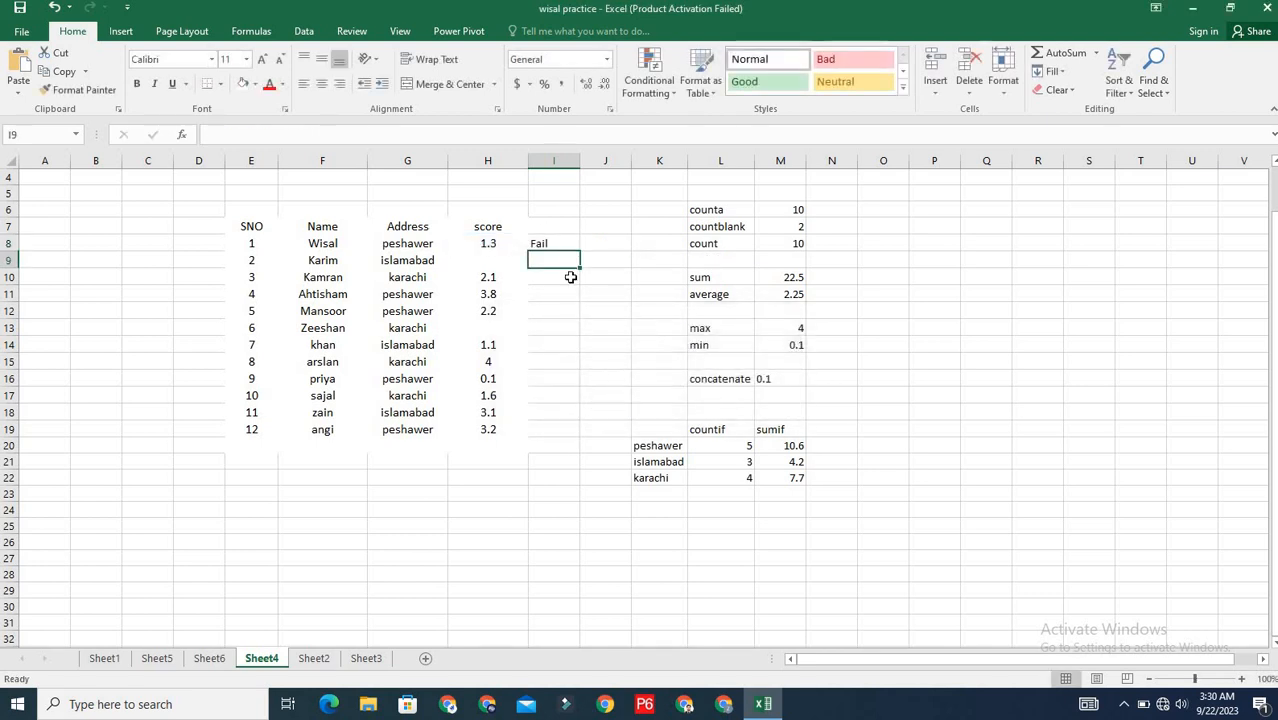
Fill the Pass/Fail formula from I8 down to I19 and check the copied formulas in I12 and I18
{"action": "left_click", "coordinate": [555, 244]}
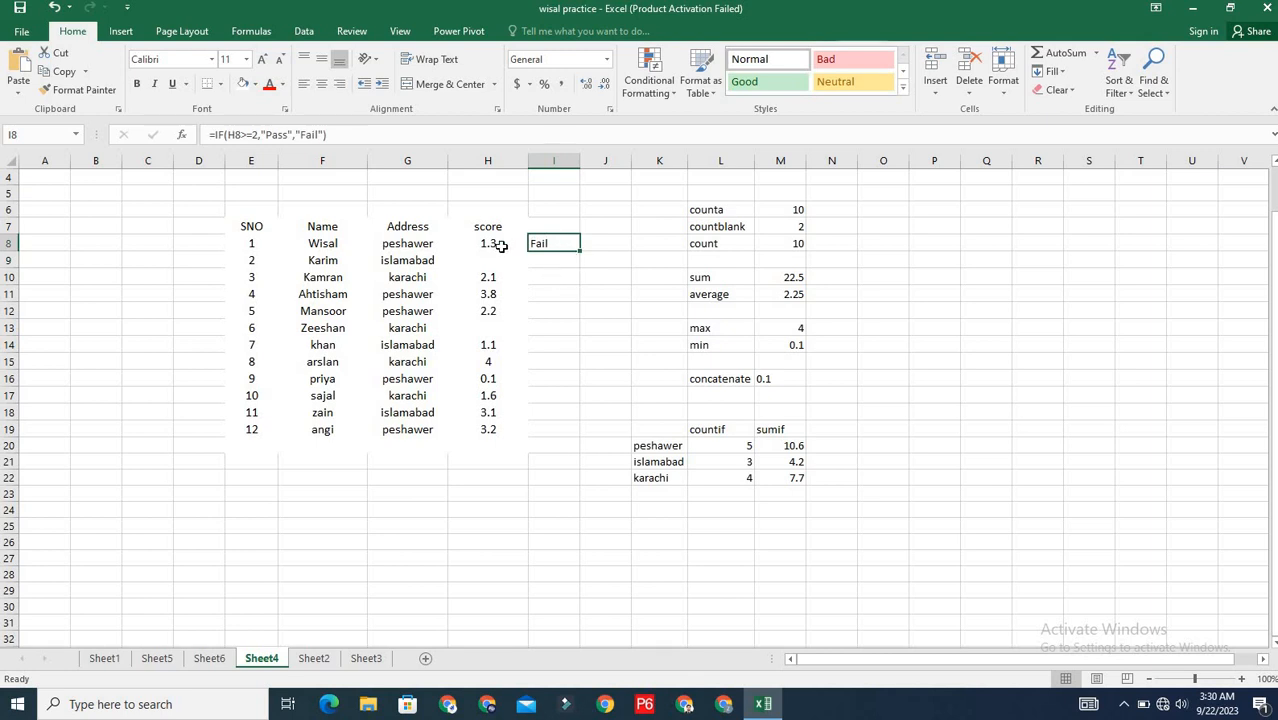
{"action": "double_click", "coordinate": [580, 251]}
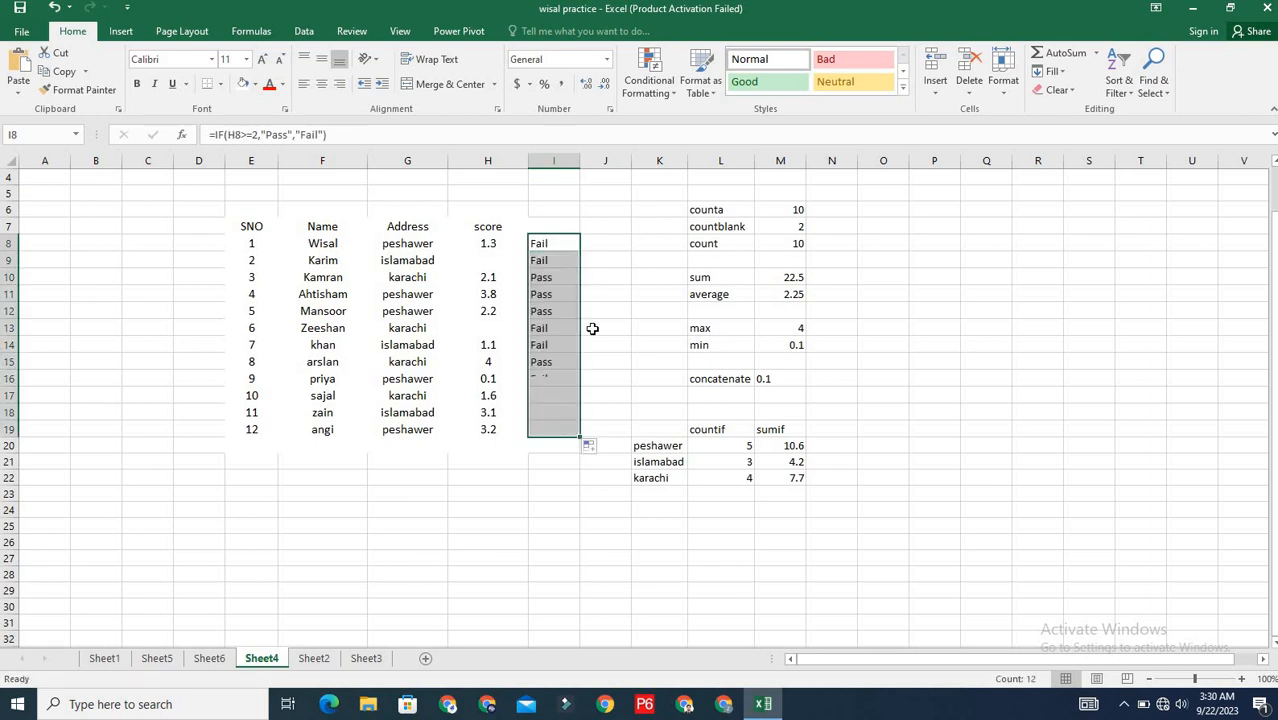
{"action": "left_click", "coordinate": [559, 290]}
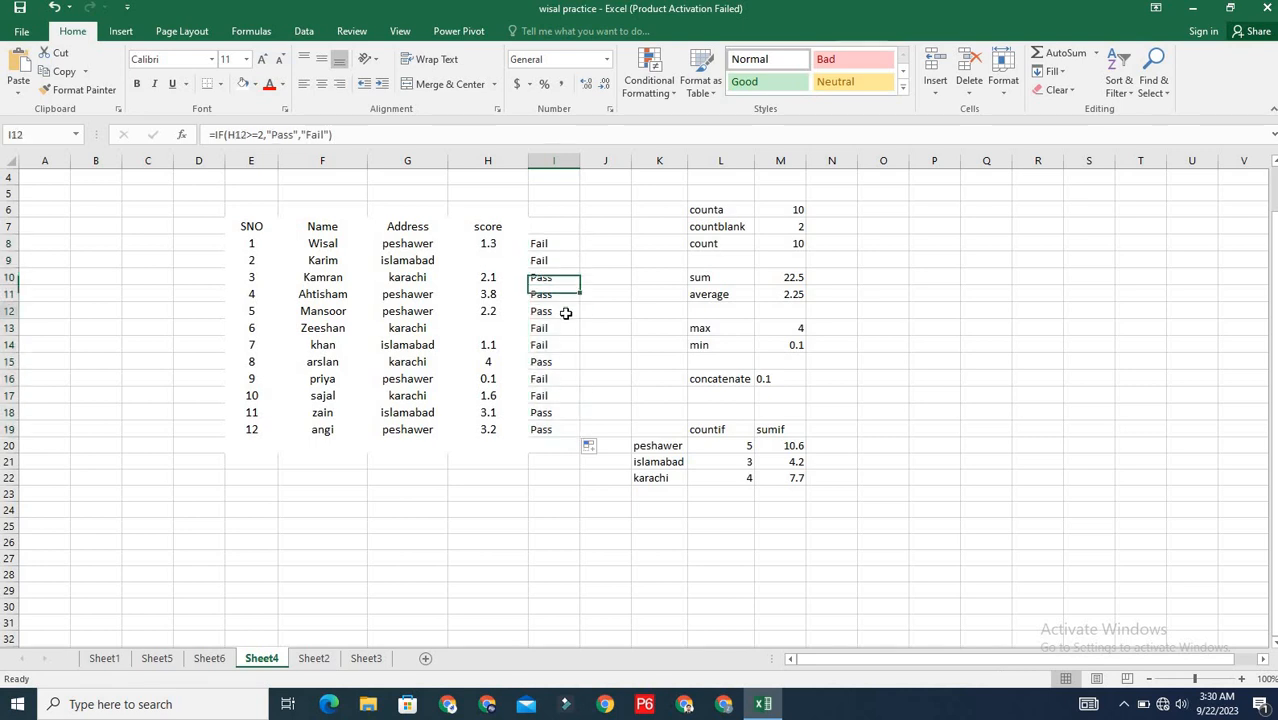
{"action": "left_click", "coordinate": [561, 311]}
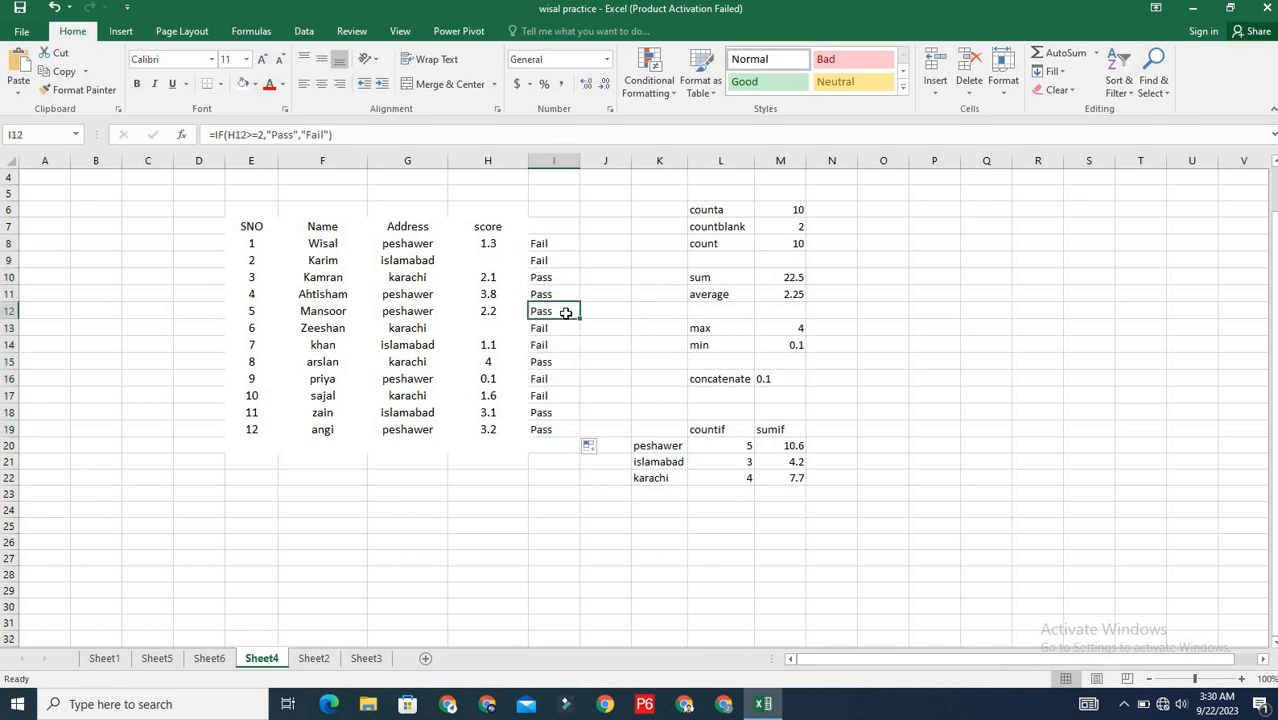
{"action": "left_click", "coordinate": [556, 412]}
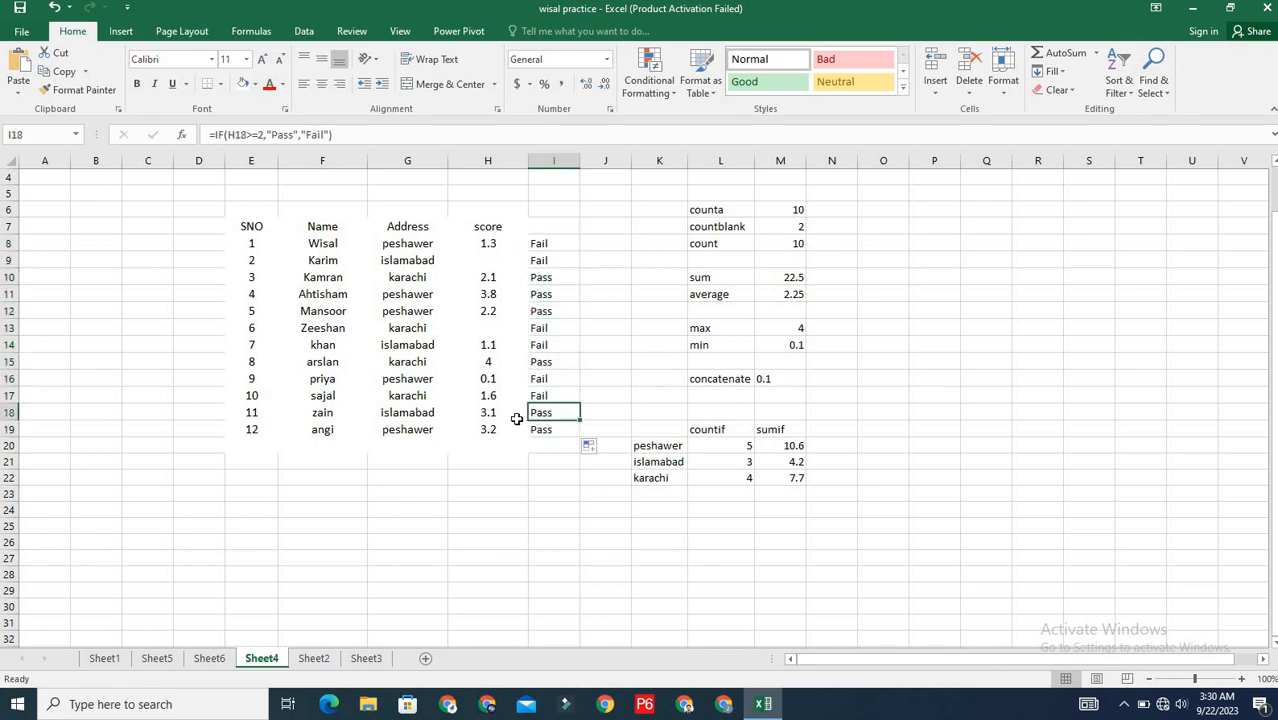
Change the first score in cell H8 to 2.3 to test the Pass/Fail formula
{"action": "left_click", "coordinate": [492, 243]}
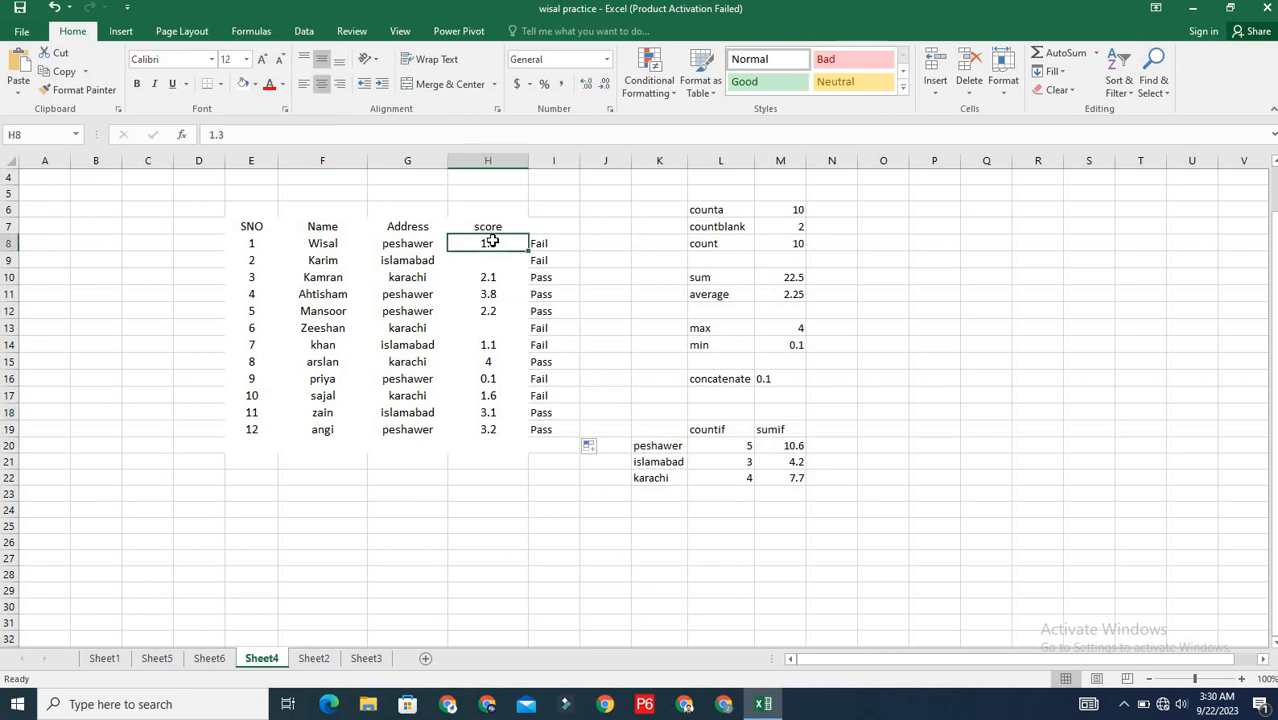
{"action": "type", "text": "2.3"}
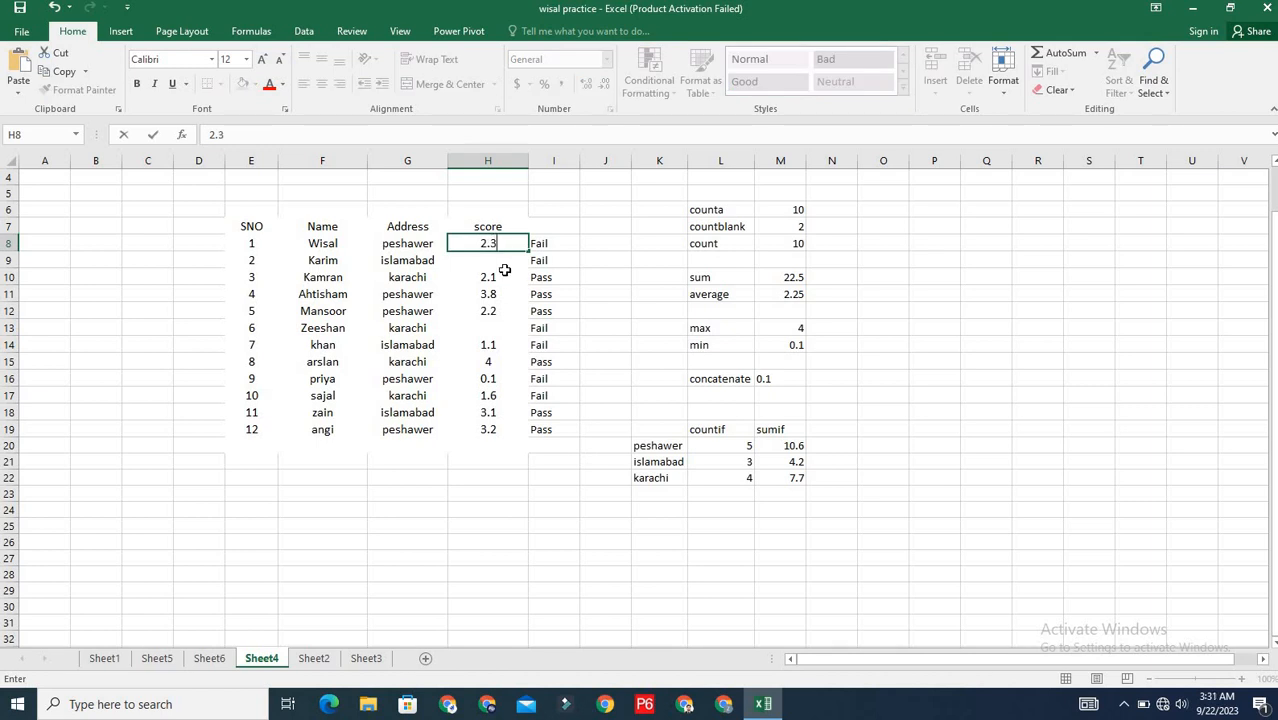
{"action": "key", "text": "Return"}
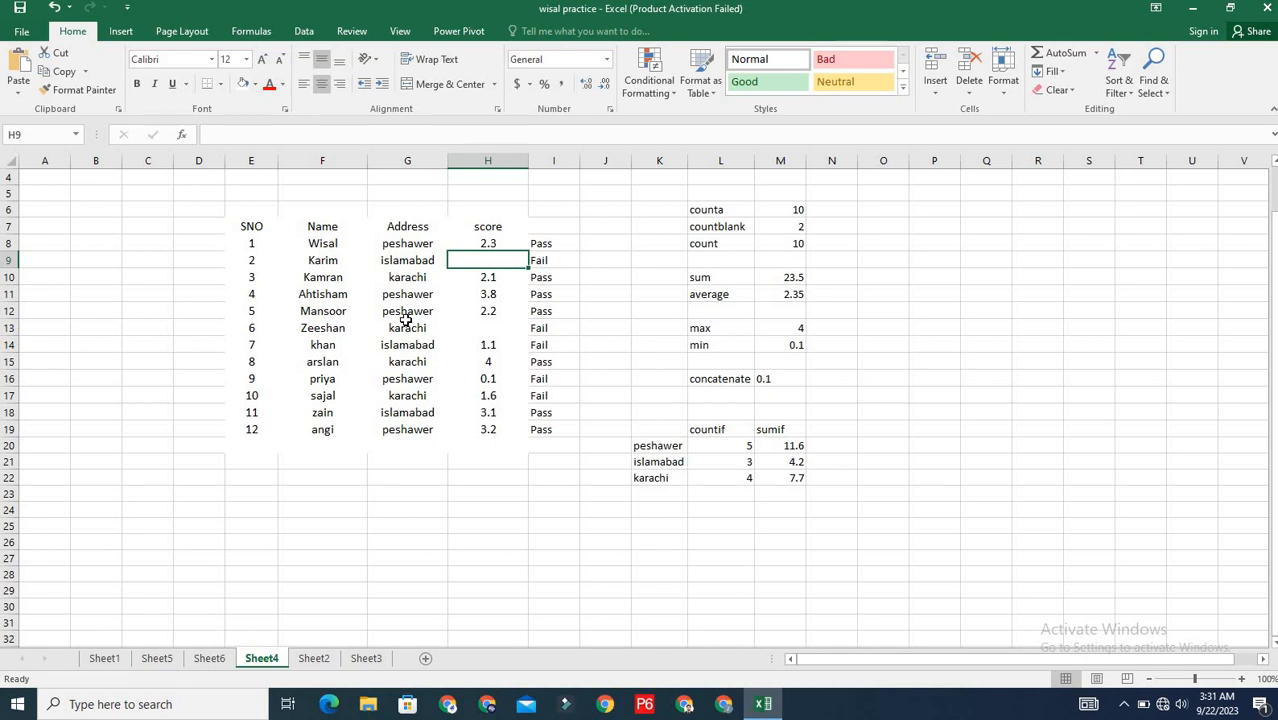
{"action": "left_click", "coordinate": [1124, 705]}
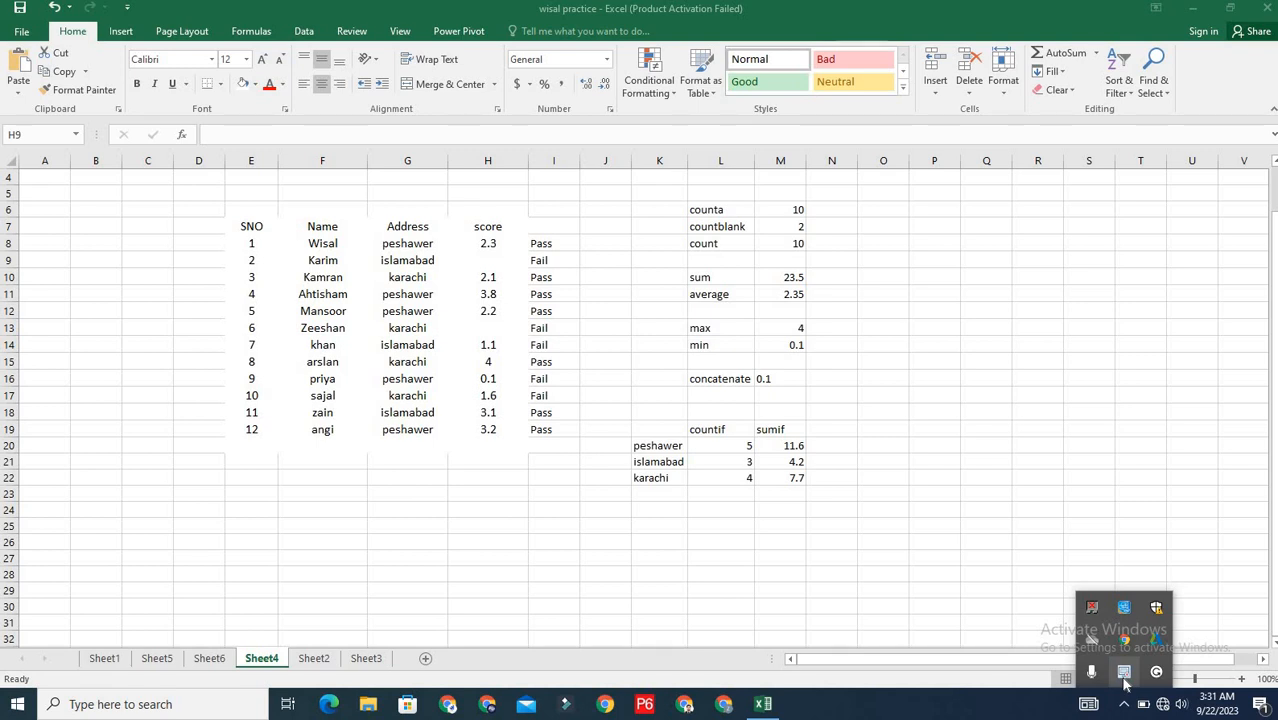
{"action": "right_click", "coordinate": [1124, 672]}
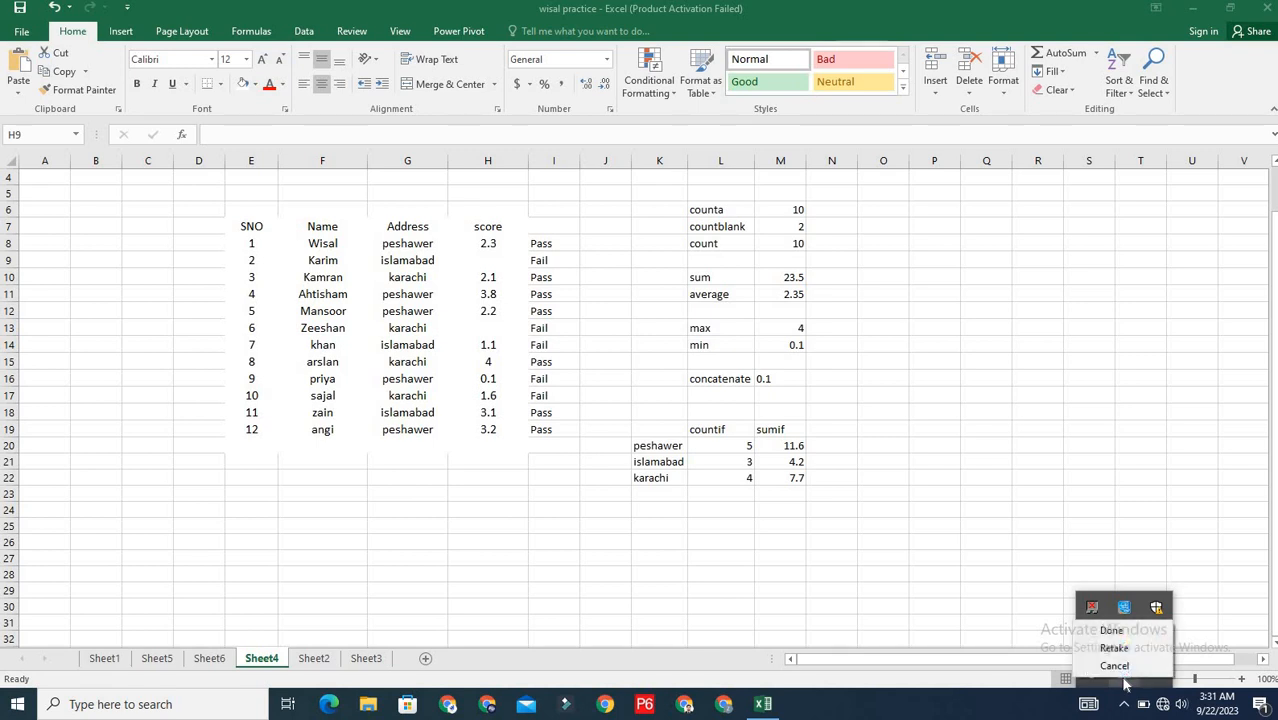